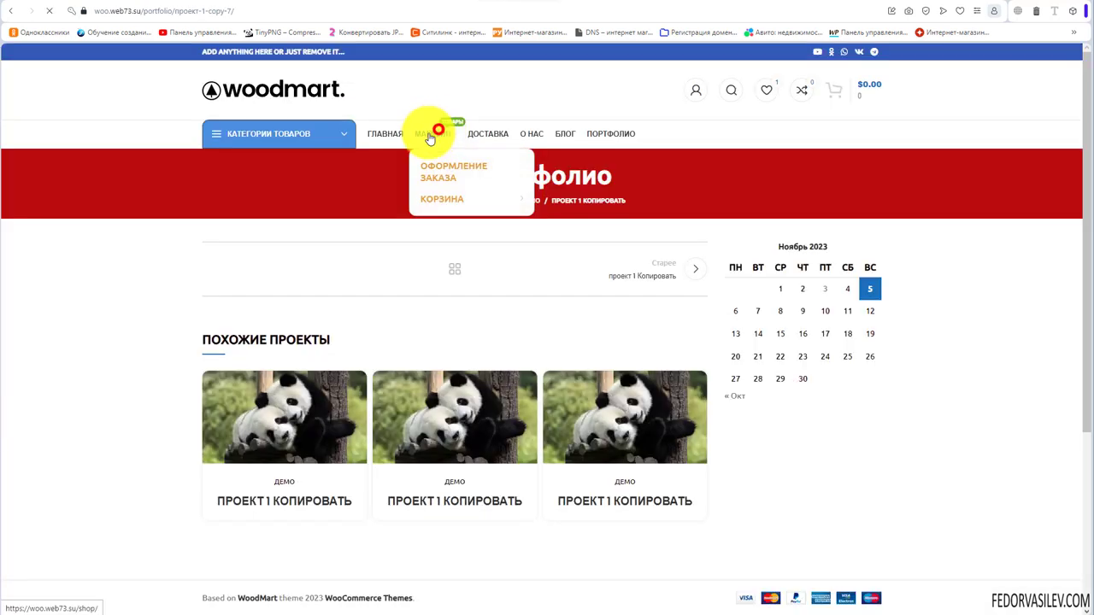
Open the store's Магазин page and add the Айфон product to the cart
{"action": "left_click", "coordinate": [434, 129]}
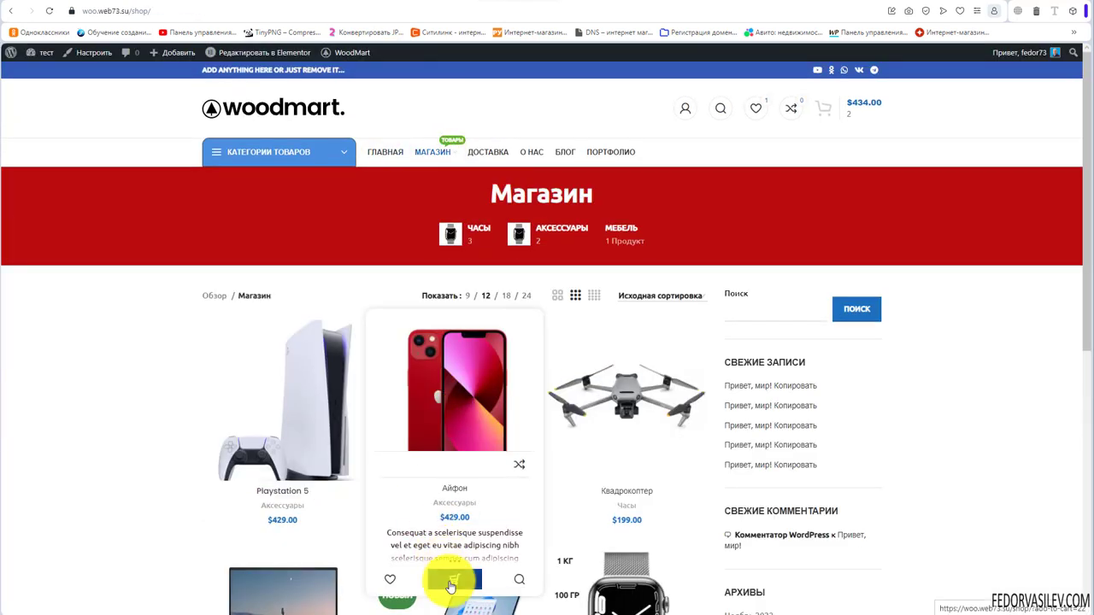
{"action": "left_click", "coordinate": [449, 581]}
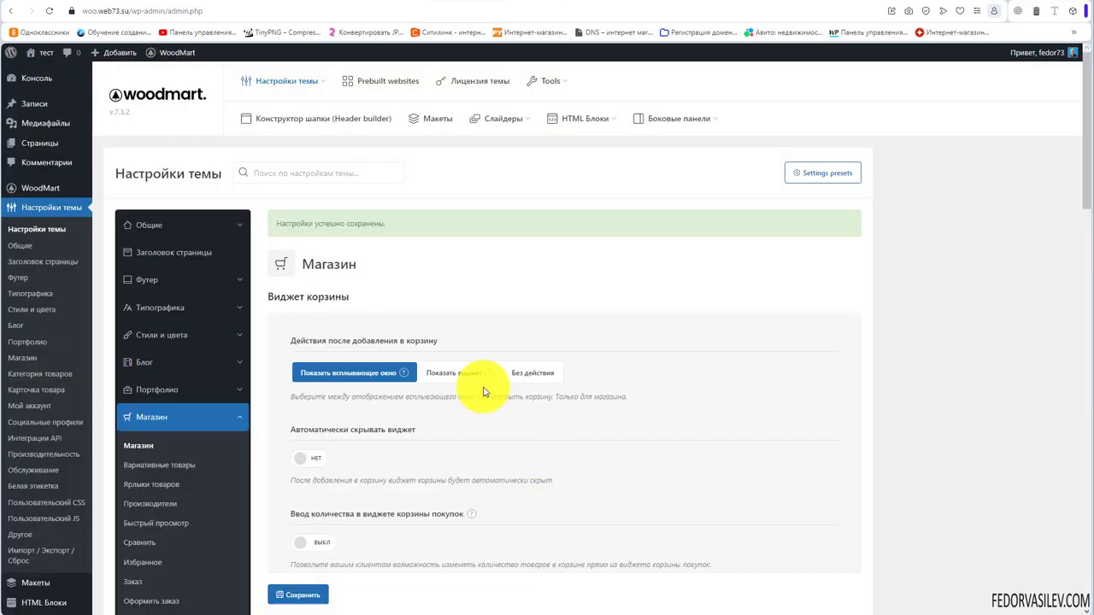
Turn on automatic hiding for the Показать виджет option and set the action after adding to cart to Без действия
{"action": "left_click", "coordinate": [452, 373]}
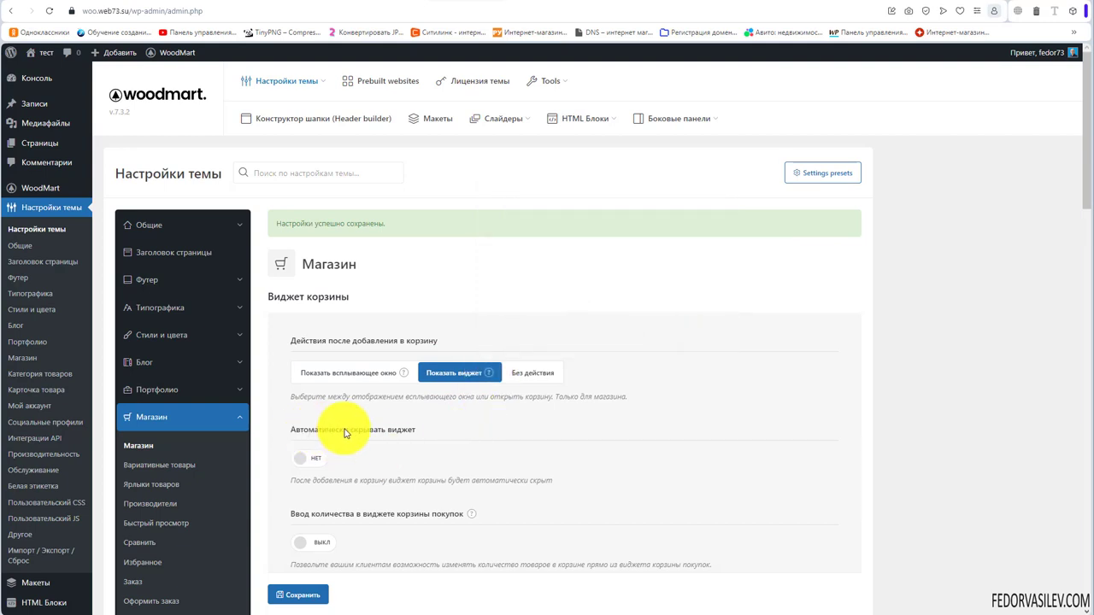
{"action": "left_click", "coordinate": [301, 458]}
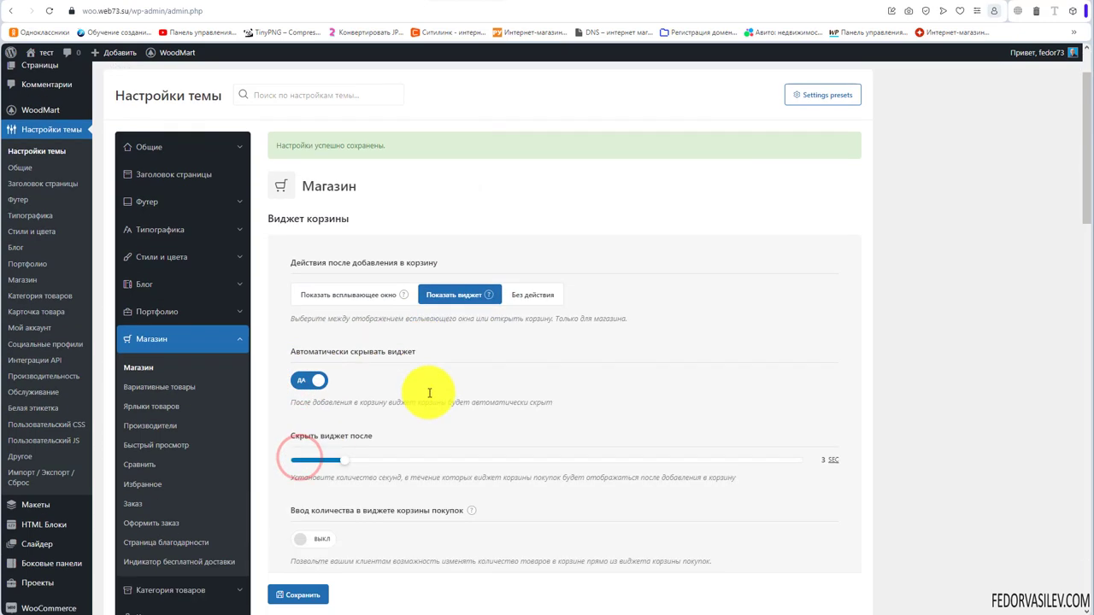
{"action": "scroll", "coordinate": [311, 362], "scroll_direction": "down", "scroll_amount": 1}
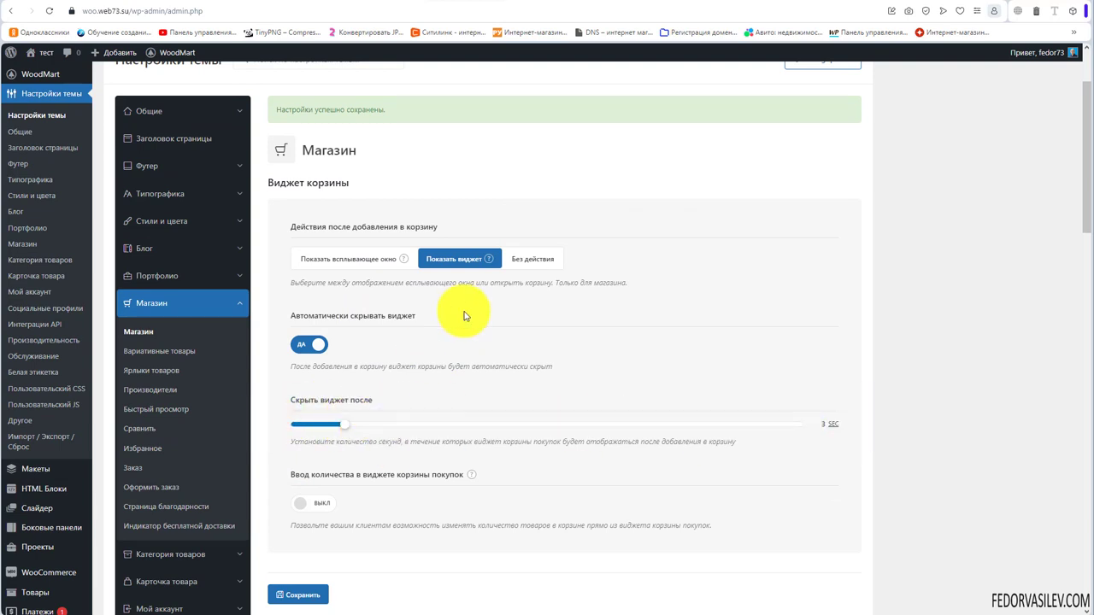
{"action": "left_click", "coordinate": [519, 258]}
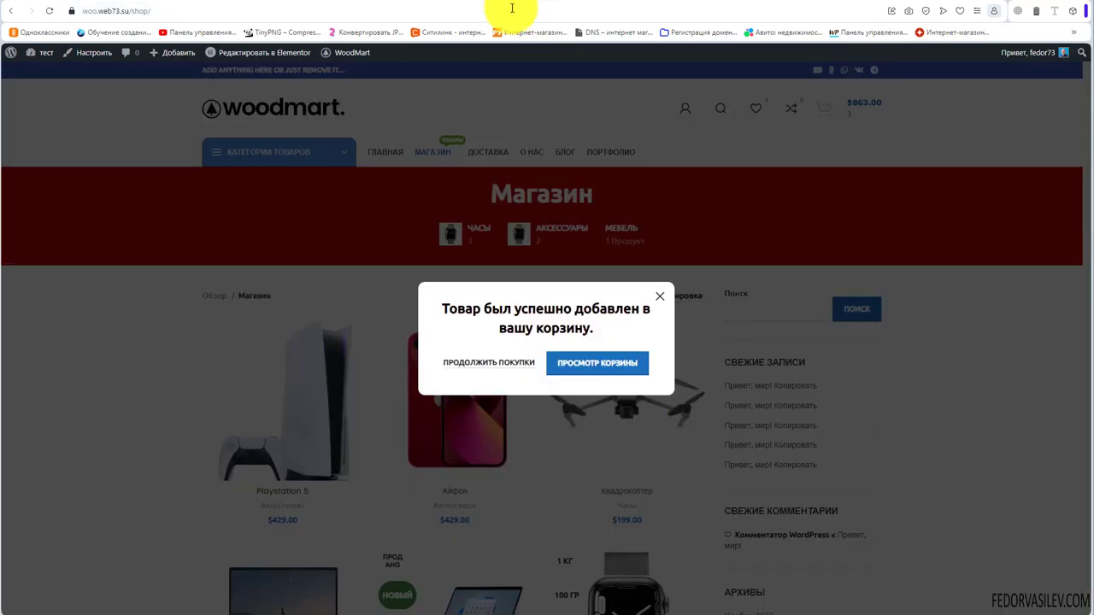
Reload the shop page, add the Квадрокоптер to the cart and check the cart total in the header
{"action": "left_click", "coordinate": [659, 296]}
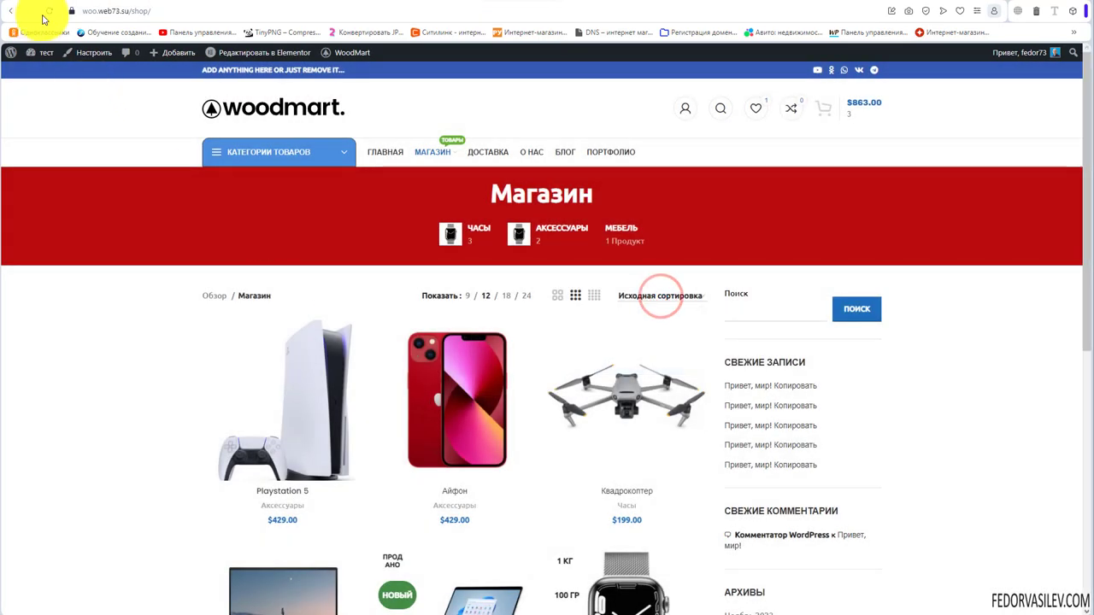
{"action": "left_click", "coordinate": [48, 12]}
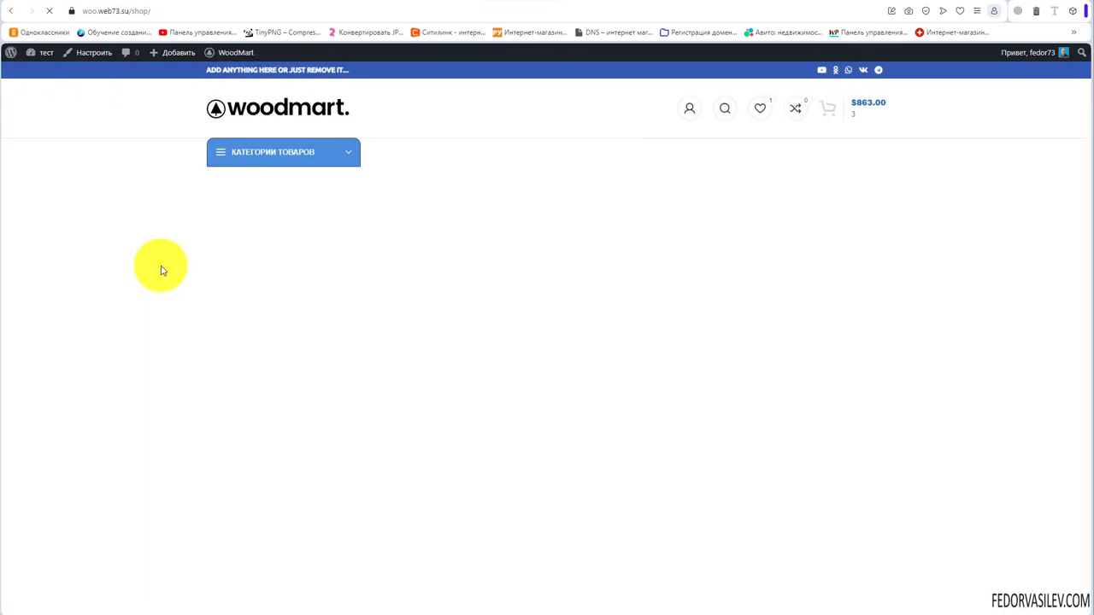
{"action": "mouse_move", "coordinate": [647, 412]}
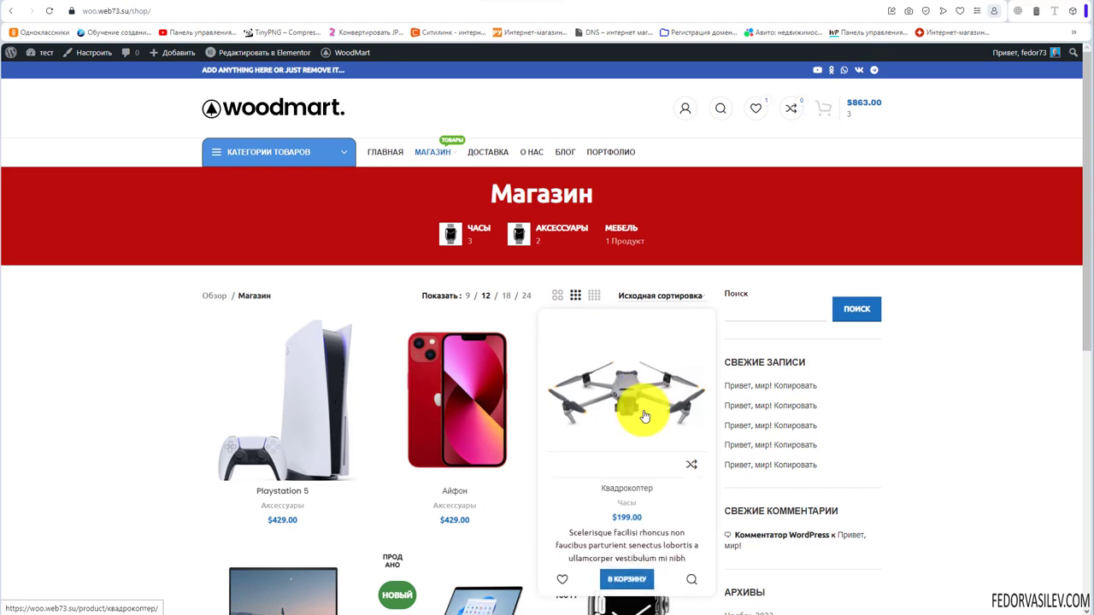
{"action": "left_click", "coordinate": [630, 585]}
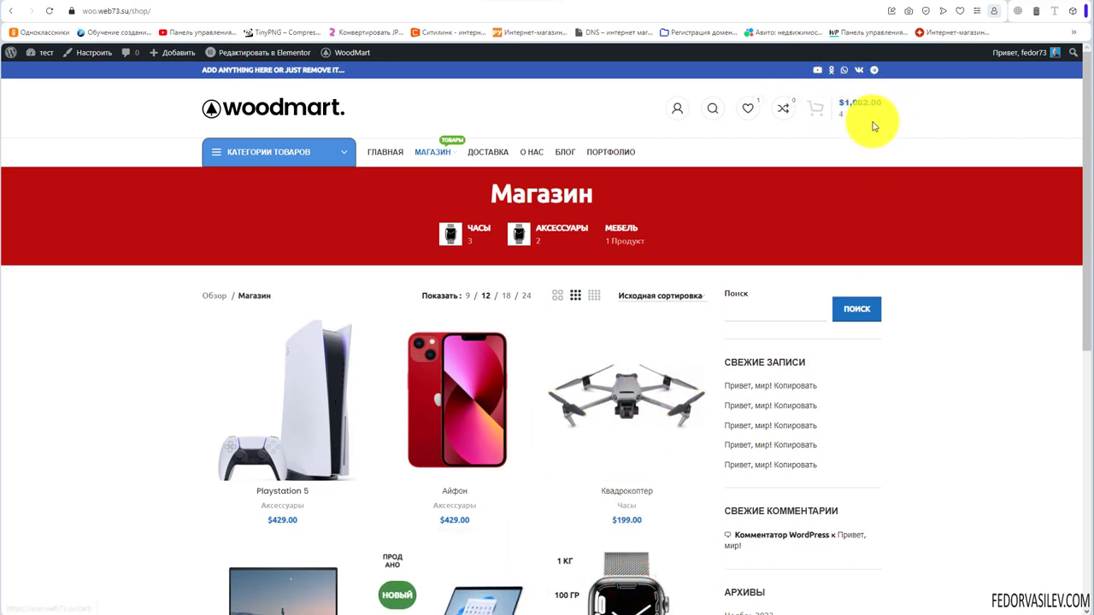
{"action": "left_click_drag", "start_coordinate": [894, 100], "coordinate": [833, 105]}
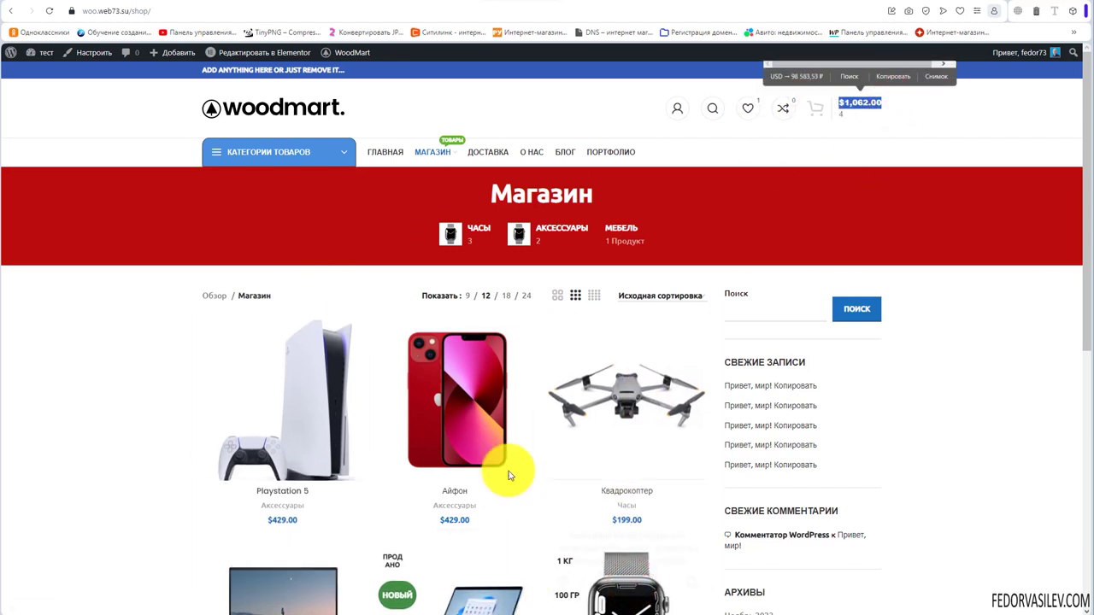
{"action": "left_click", "coordinate": [966, 365]}
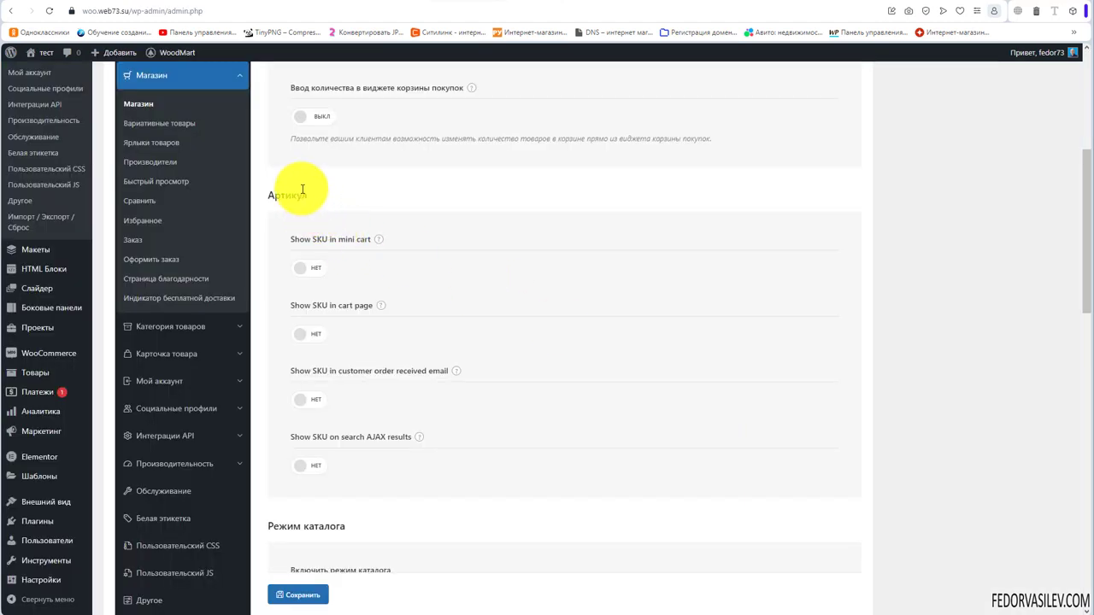
Examine the Show SKU in mini cart option and its preview in the Артикул section of the theme settings
{"action": "left_click_drag", "start_coordinate": [298, 186], "coordinate": [366, 191]}
{"action": "left_click", "coordinate": [377, 188]}
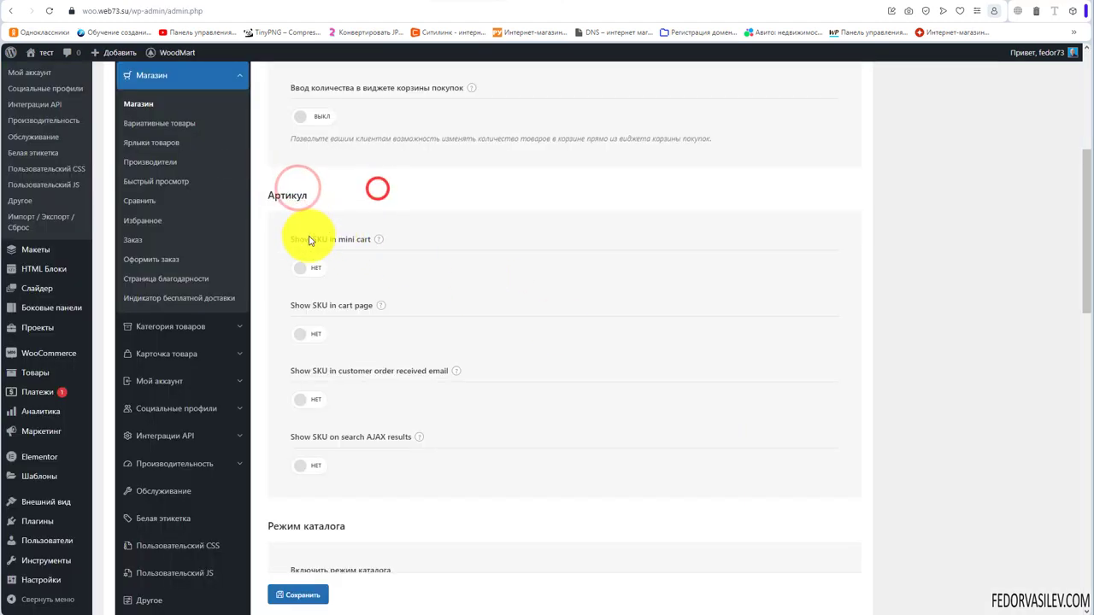
{"action": "mouse_move", "coordinate": [382, 242]}
{"action": "scroll", "coordinate": [382, 242], "scroll_direction": "up", "scroll_amount": 1}
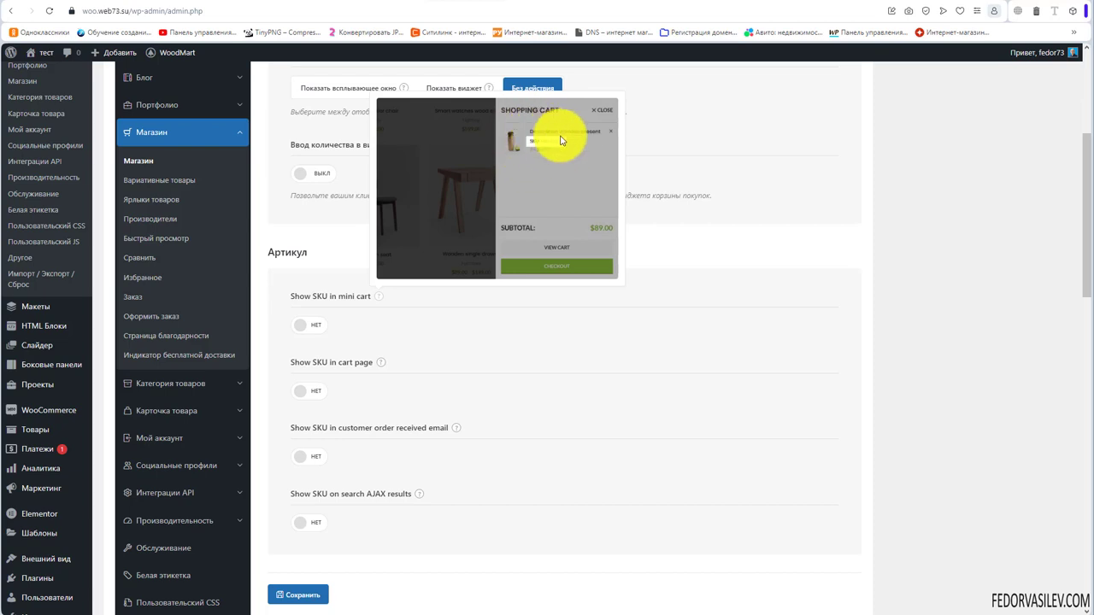
{"action": "left_click", "coordinate": [301, 329]}
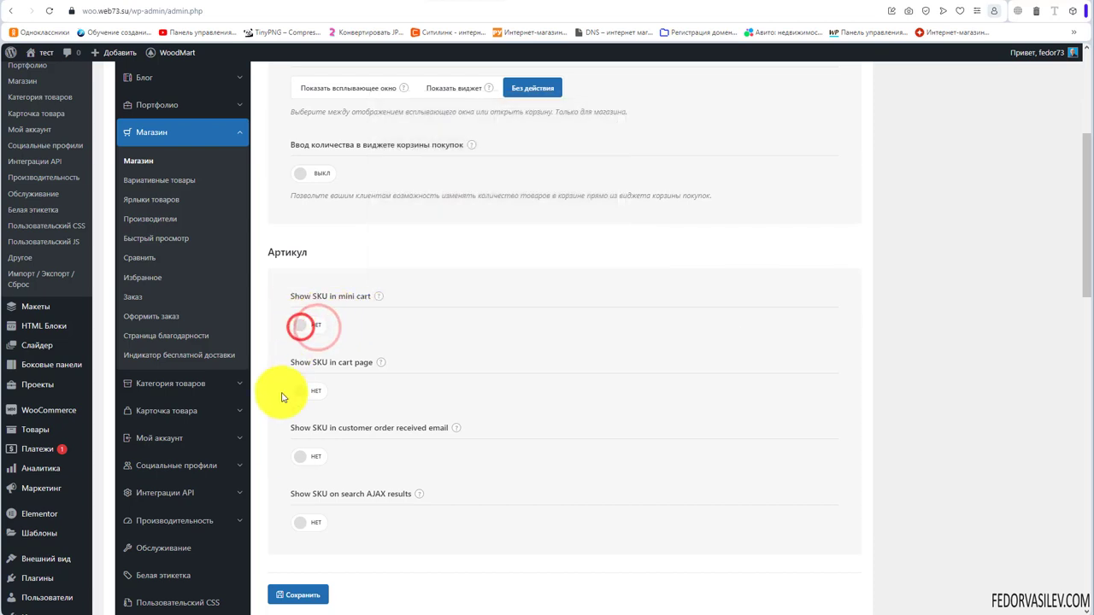
Enable Show SKU in cart page and save the theme settings
{"action": "mouse_move", "coordinate": [381, 367]}
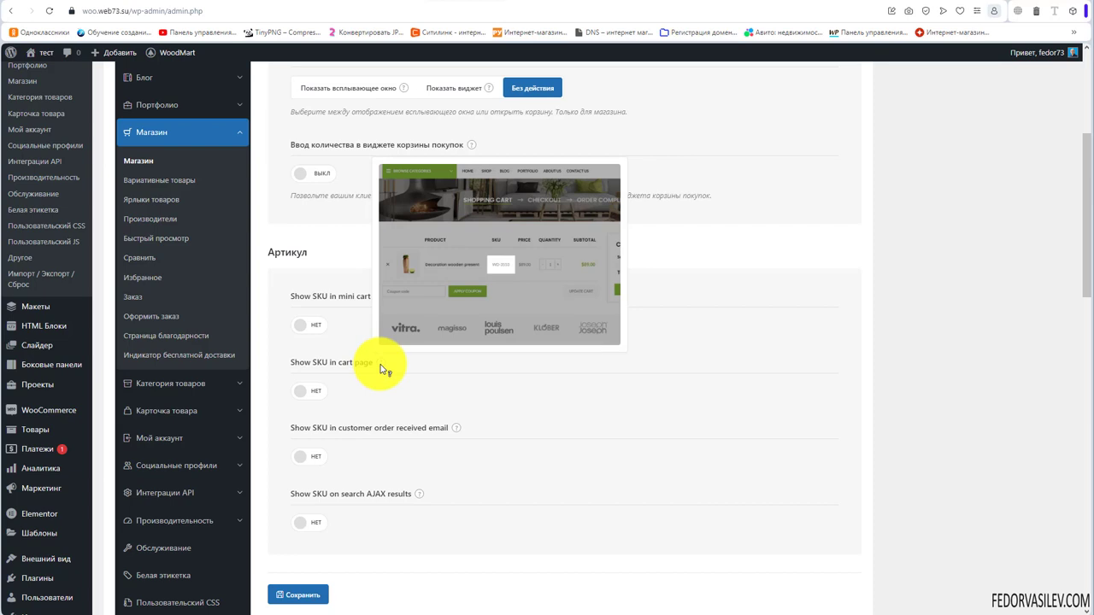
{"action": "left_click", "coordinate": [309, 391]}
{"action": "left_click", "coordinate": [297, 595]}
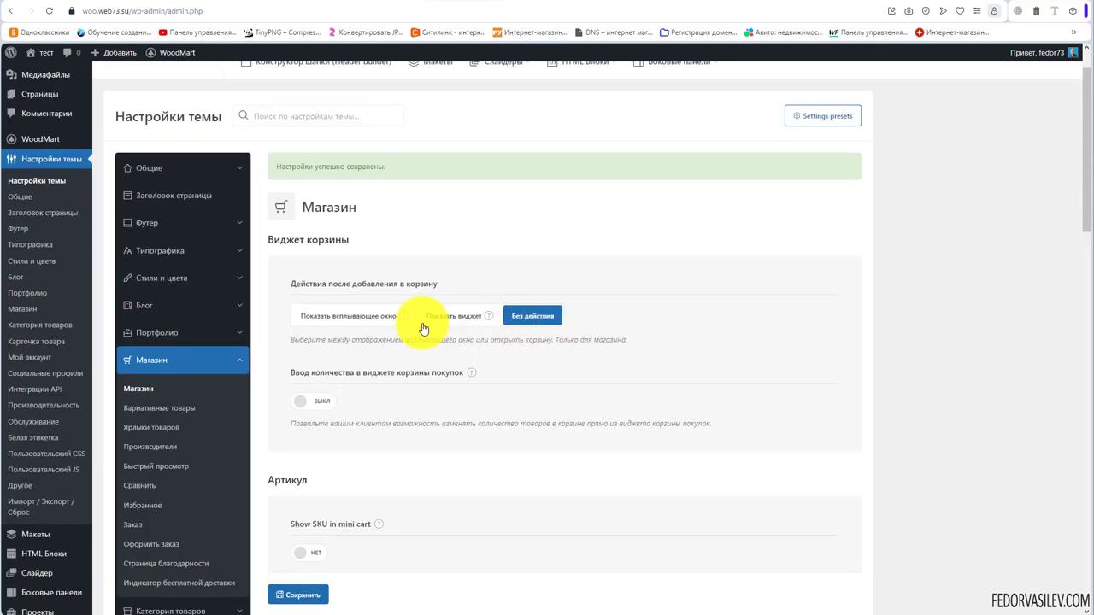
Set the action after adding to cart to Показать виджет and save the settings
{"action": "left_click", "coordinate": [454, 318]}
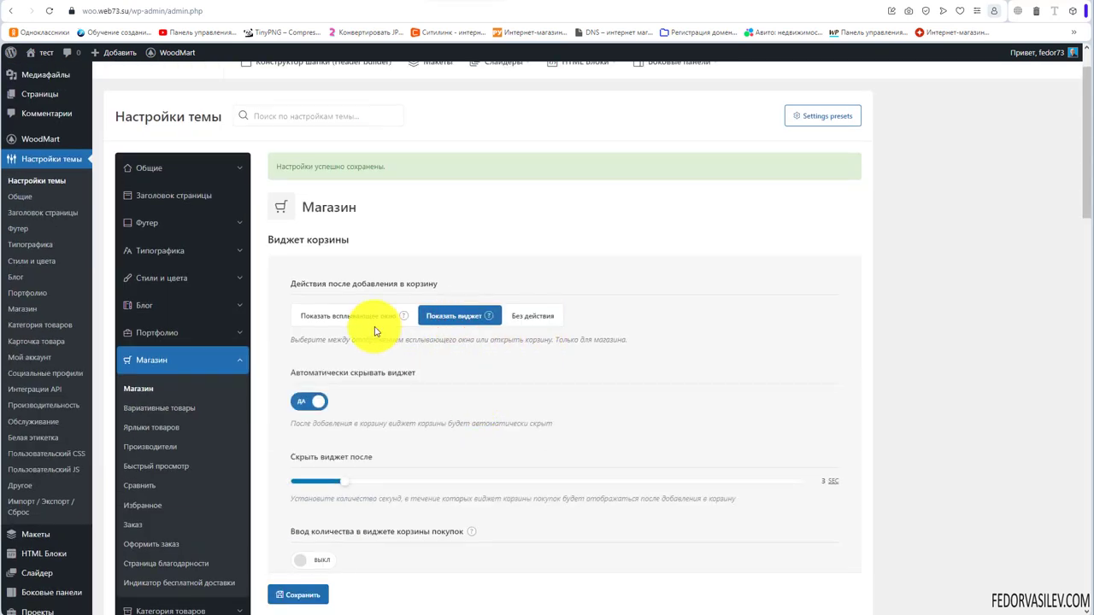
{"action": "scroll", "coordinate": [312, 478], "scroll_direction": "down", "scroll_amount": 3}
{"action": "left_click", "coordinate": [299, 594]}
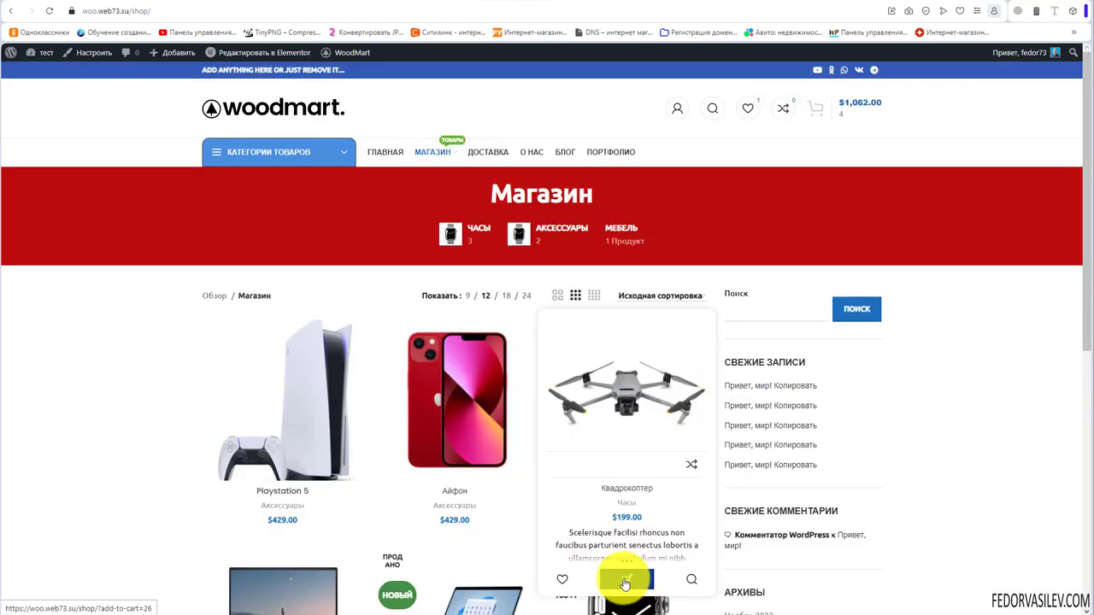
Add the Квадрокоптер to the cart on the shop page and open the full cart from the cart widget
{"action": "left_click", "coordinate": [625, 581]}
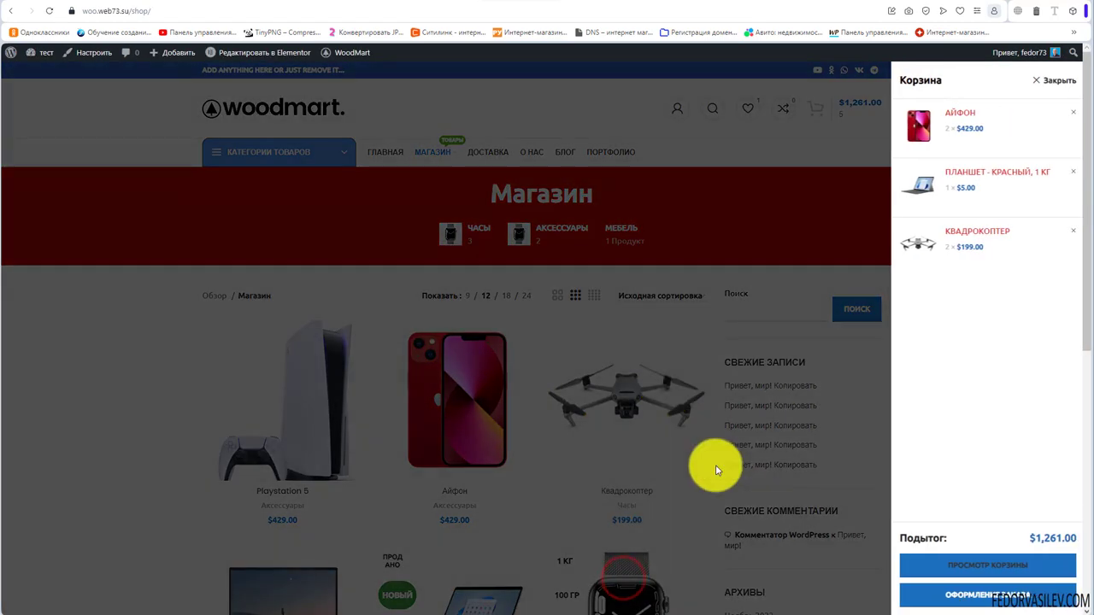
{"action": "left_click", "coordinate": [971, 570]}
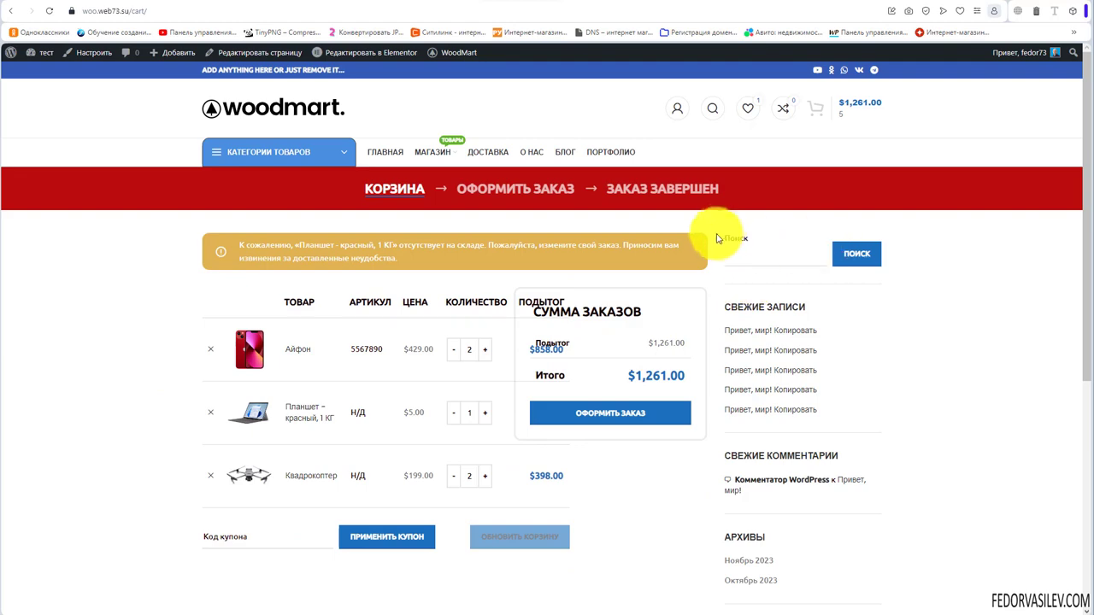
Examine the cart page's sidebar and the Артикул value of each product in the cart table
{"action": "left_click_drag", "start_coordinate": [727, 225], "coordinate": [830, 525]}
{"action": "left_click", "coordinate": [940, 367]}
{"action": "scroll", "coordinate": [732, 276], "scroll_direction": "down", "scroll_amount": 3}
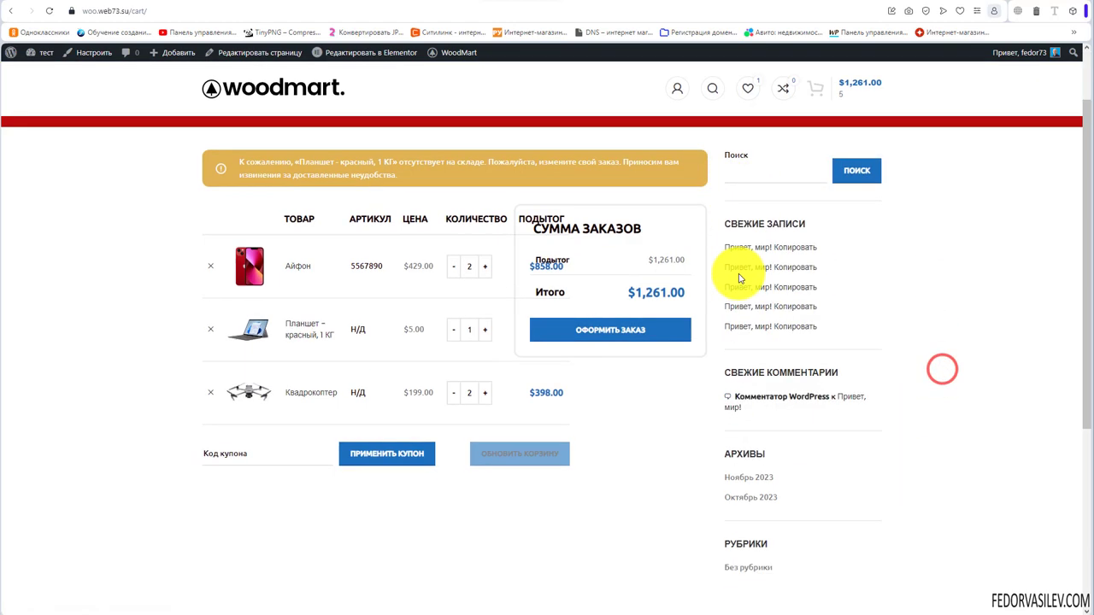
{"action": "scroll", "coordinate": [788, 374], "scroll_direction": "up", "scroll_amount": 3}
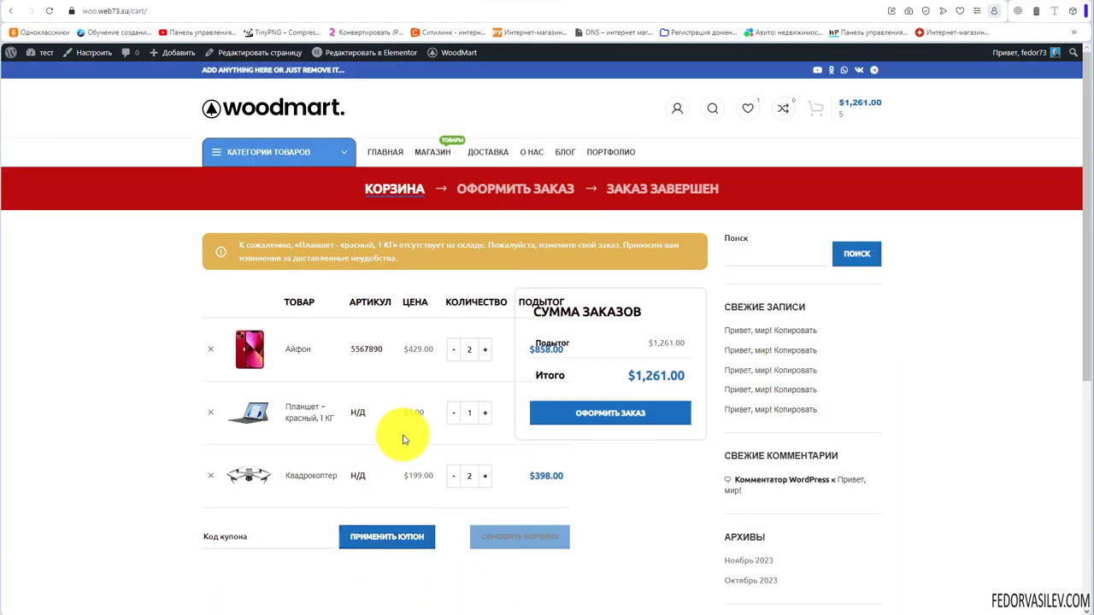
{"action": "double_click", "coordinate": [366, 349]}
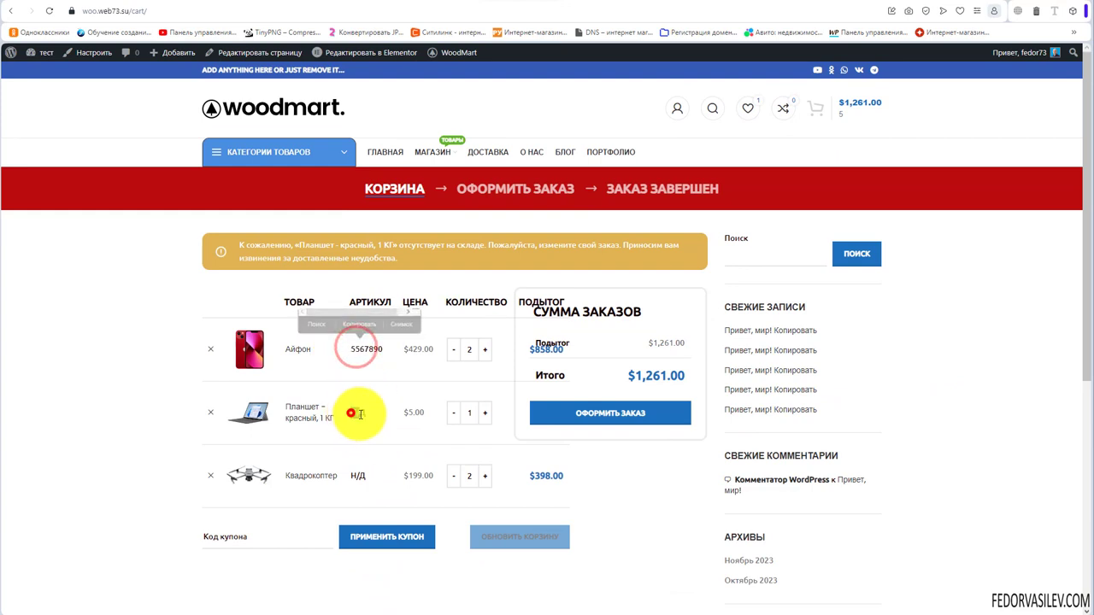
{"action": "double_click", "coordinate": [356, 413]}
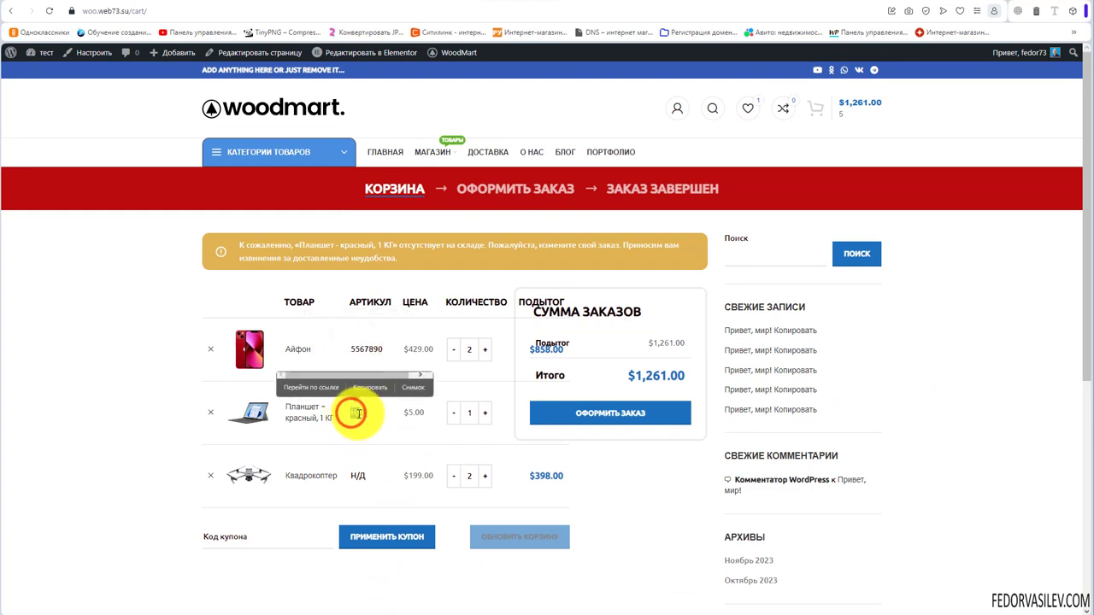
{"action": "left_click", "coordinate": [335, 346]}
{"action": "double_click", "coordinate": [355, 414]}
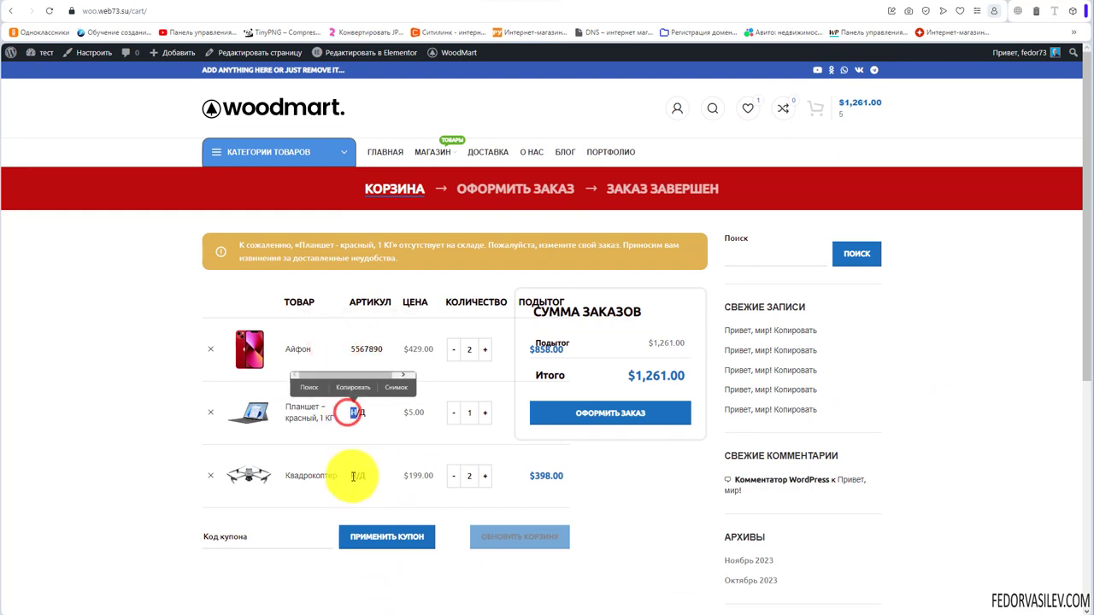
{"action": "left_click", "coordinate": [360, 475]}
{"action": "double_click", "coordinate": [349, 348]}
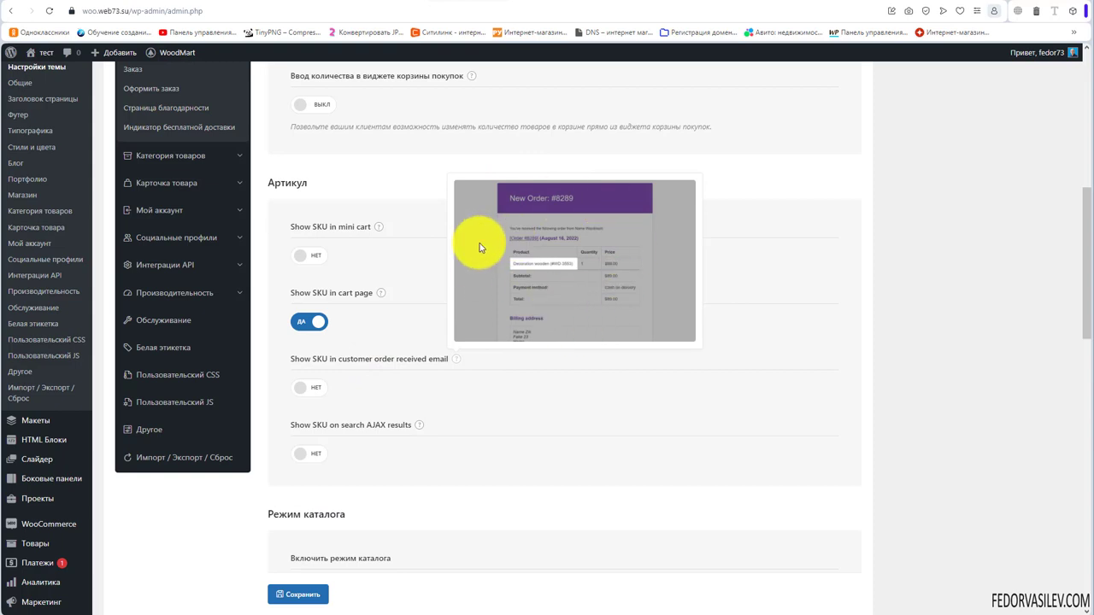
Examine the Show SKU in customer order received email and Show SKU on search AJAX results options with their previews
{"action": "left_click_drag", "start_coordinate": [369, 359], "coordinate": [398, 359]}
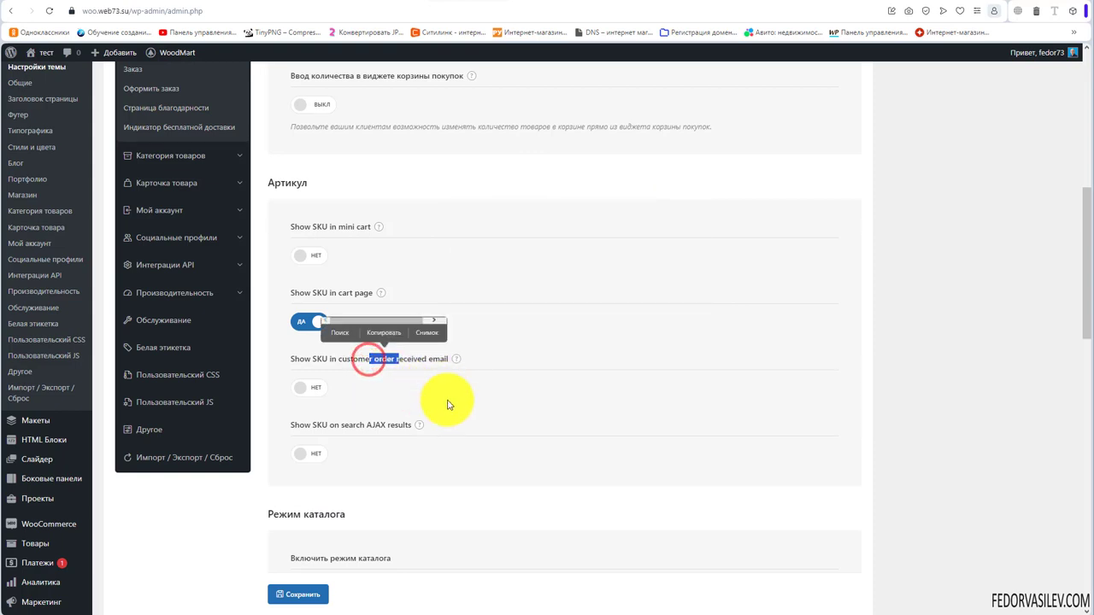
{"action": "mouse_move", "coordinate": [419, 427]}
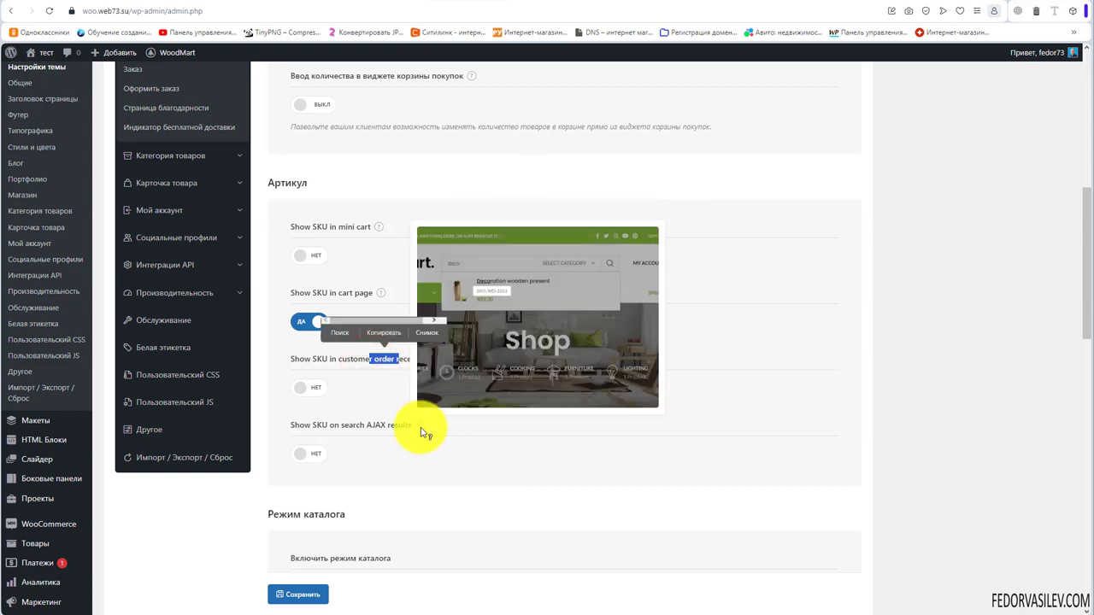
{"action": "left_click", "coordinate": [303, 424]}
{"action": "mouse_move", "coordinate": [422, 426]}
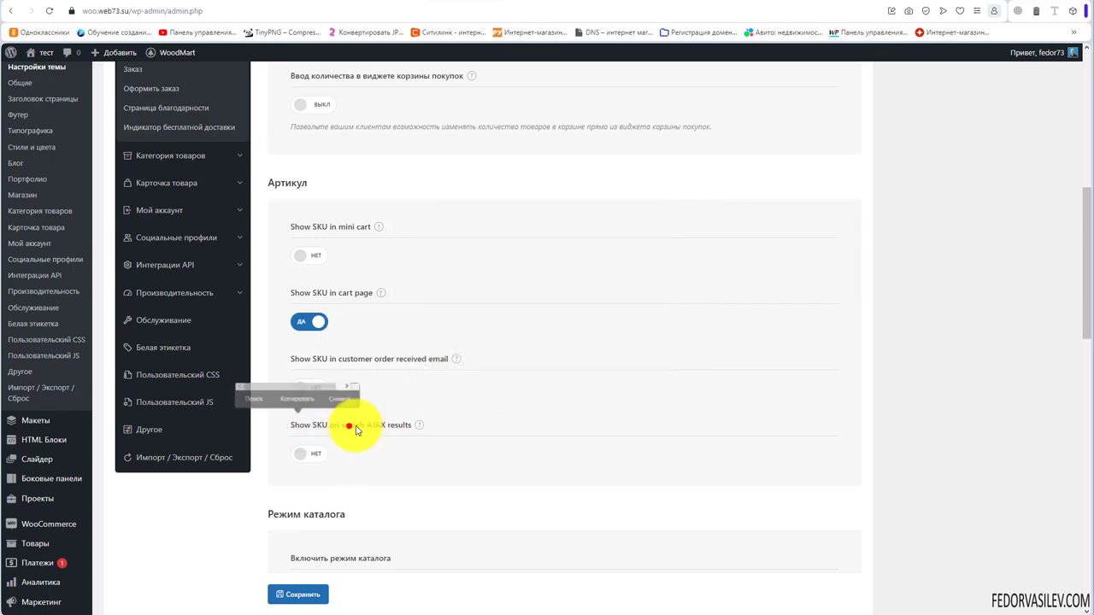
{"action": "left_click_drag", "start_coordinate": [349, 426], "coordinate": [374, 425]}
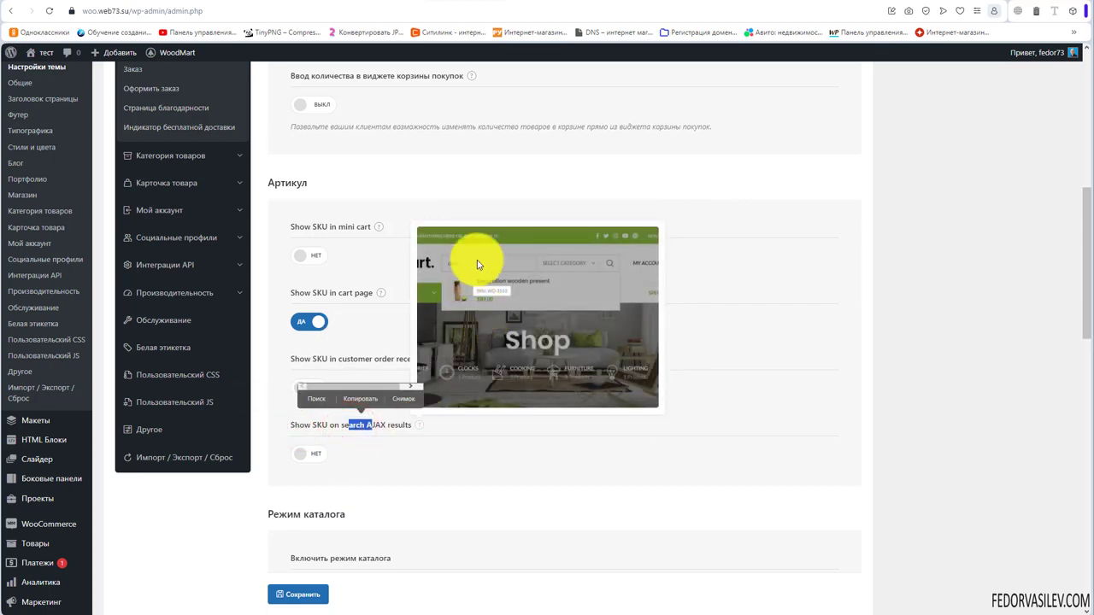
{"action": "left_click", "coordinate": [778, 349]}
Turn on Включить режим каталога, save the theme settings and return to the store's cart page
{"action": "scroll", "coordinate": [453, 308], "scroll_direction": "down", "scroll_amount": 3}
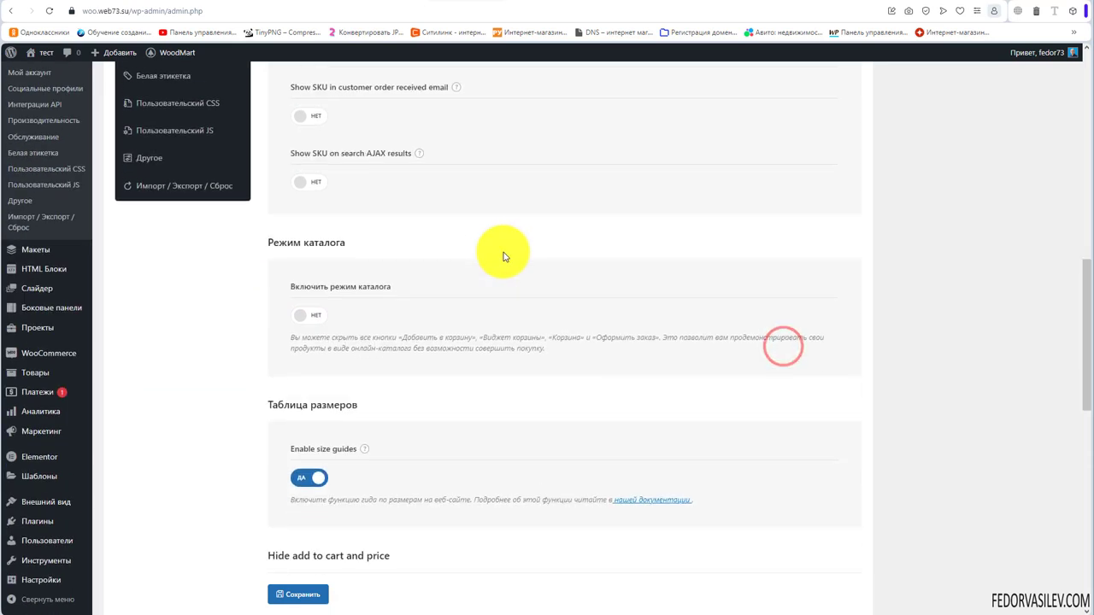
{"action": "left_click", "coordinate": [303, 301]}
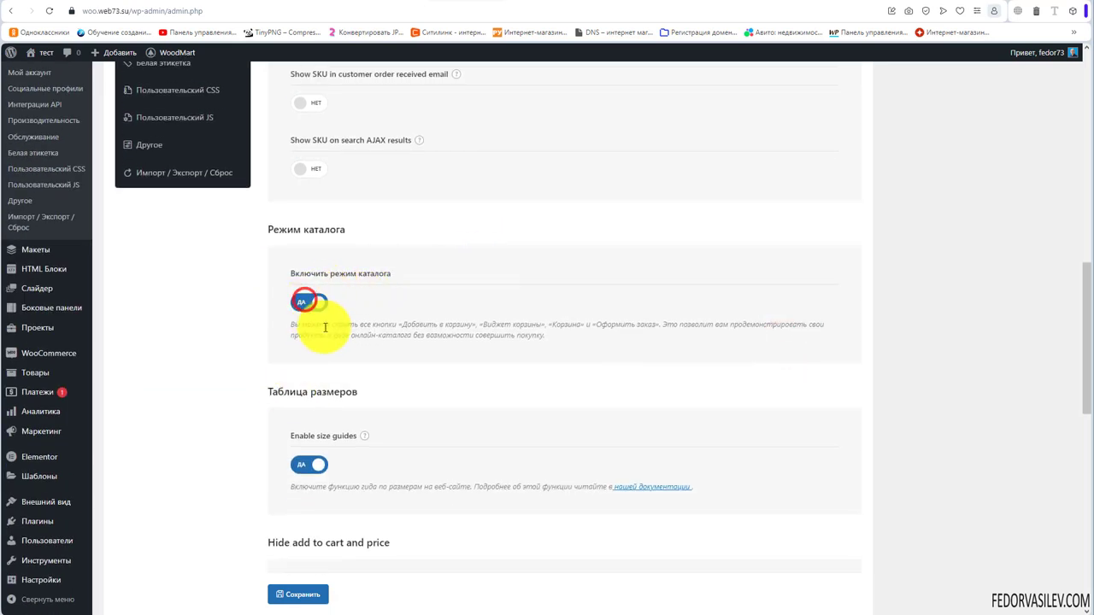
{"action": "left_click_drag", "start_coordinate": [324, 327], "coordinate": [441, 335]}
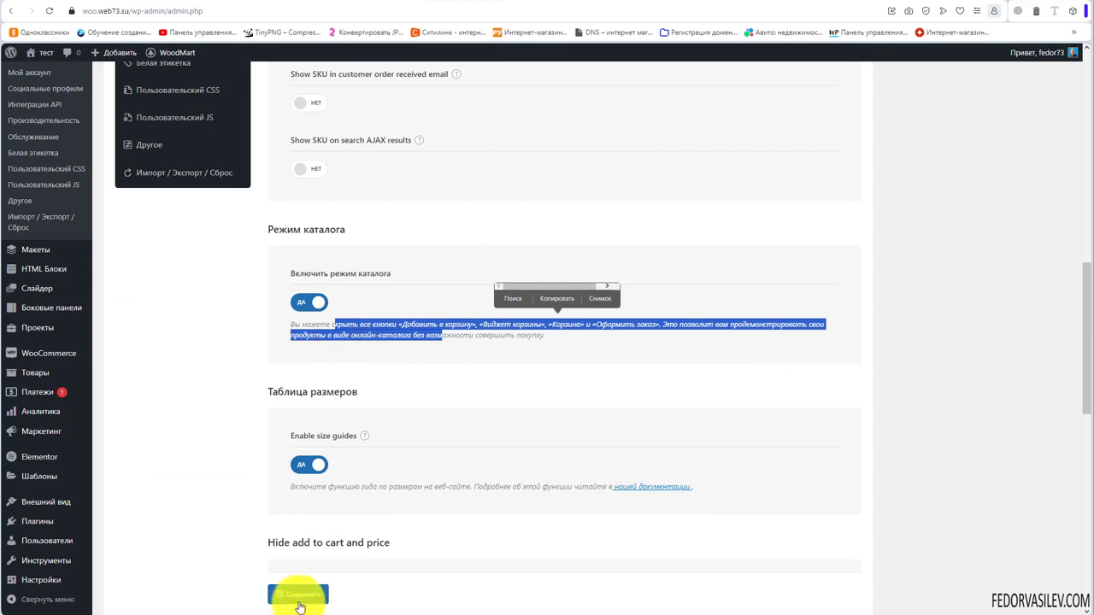
{"action": "left_click", "coordinate": [299, 596]}
{"action": "left_click", "coordinate": [534, 2]}
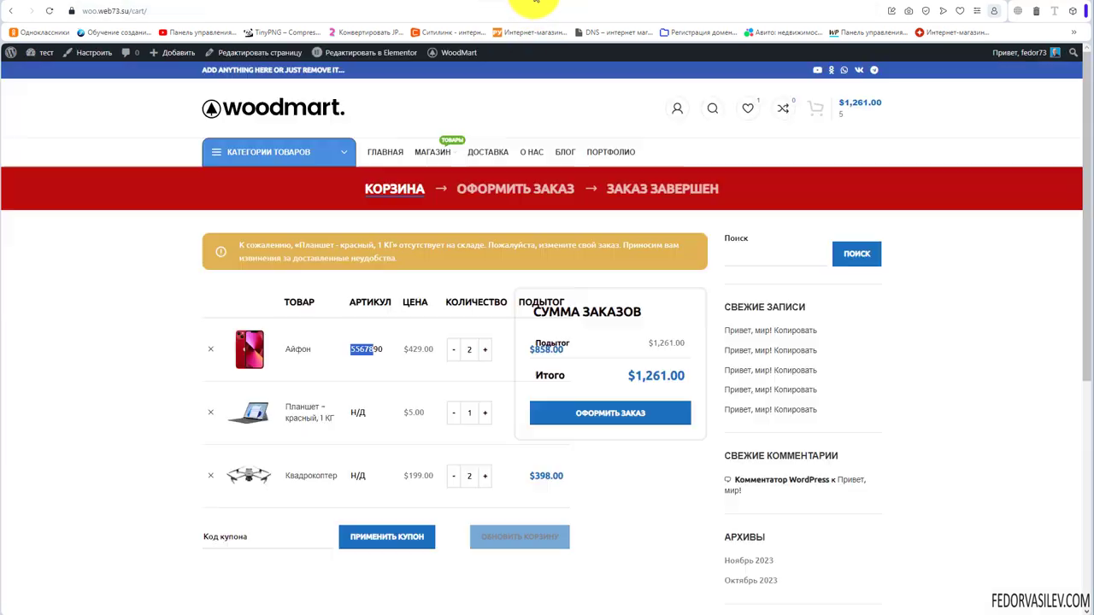
Check the storefront's shop page and the Playstation 5 product page for the effect of catalog mode on purchase controls
{"action": "left_click", "coordinate": [432, 152]}
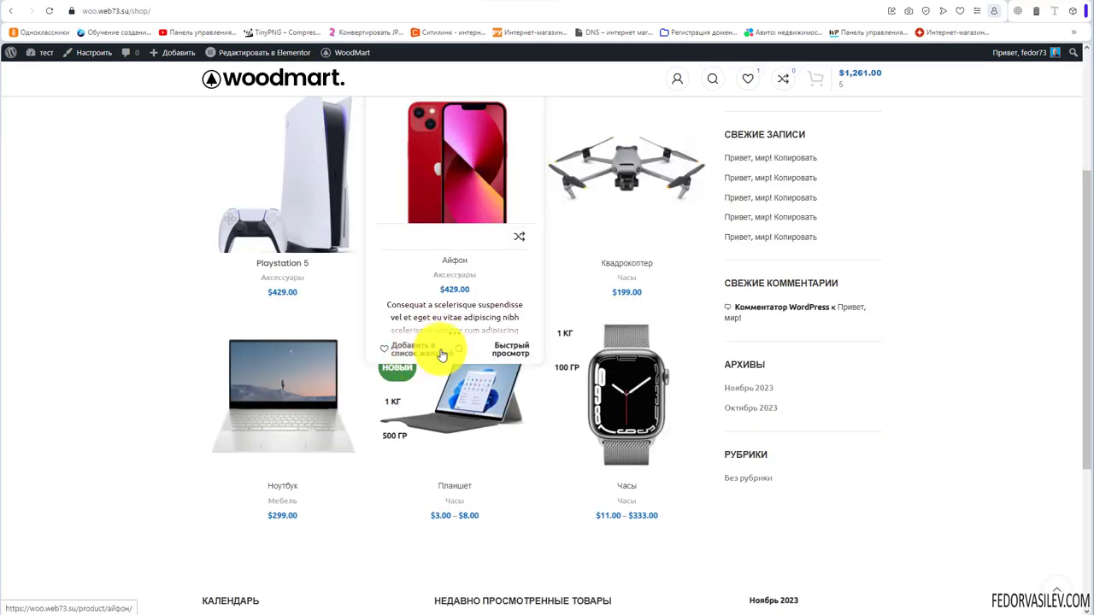
{"action": "left_click", "coordinate": [458, 333]}
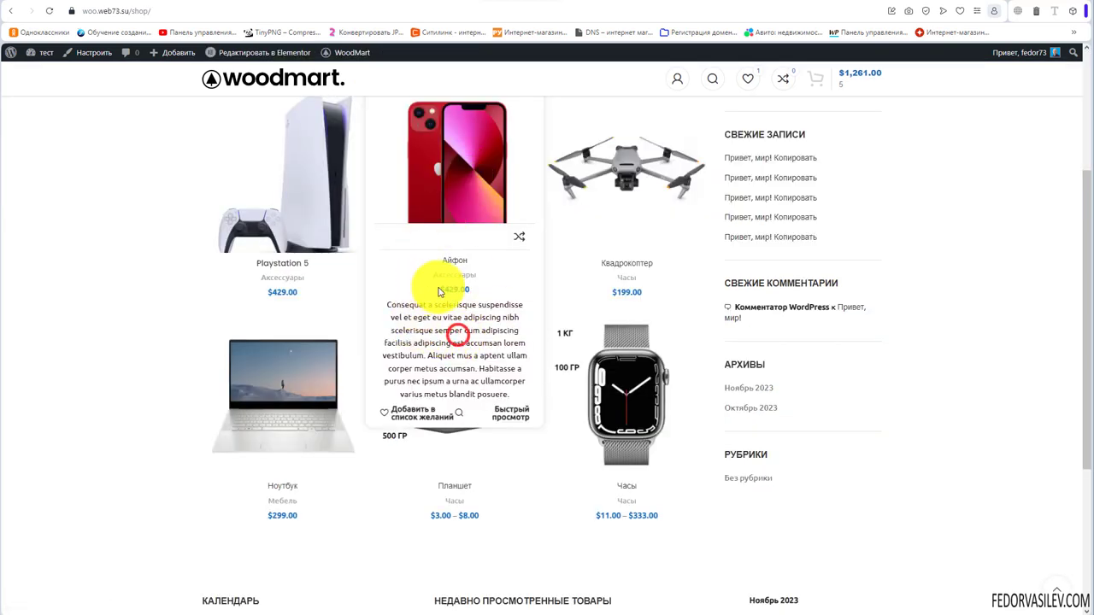
{"action": "scroll", "coordinate": [438, 292], "scroll_direction": "up", "scroll_amount": 2}
{"action": "left_click", "coordinate": [274, 339]}
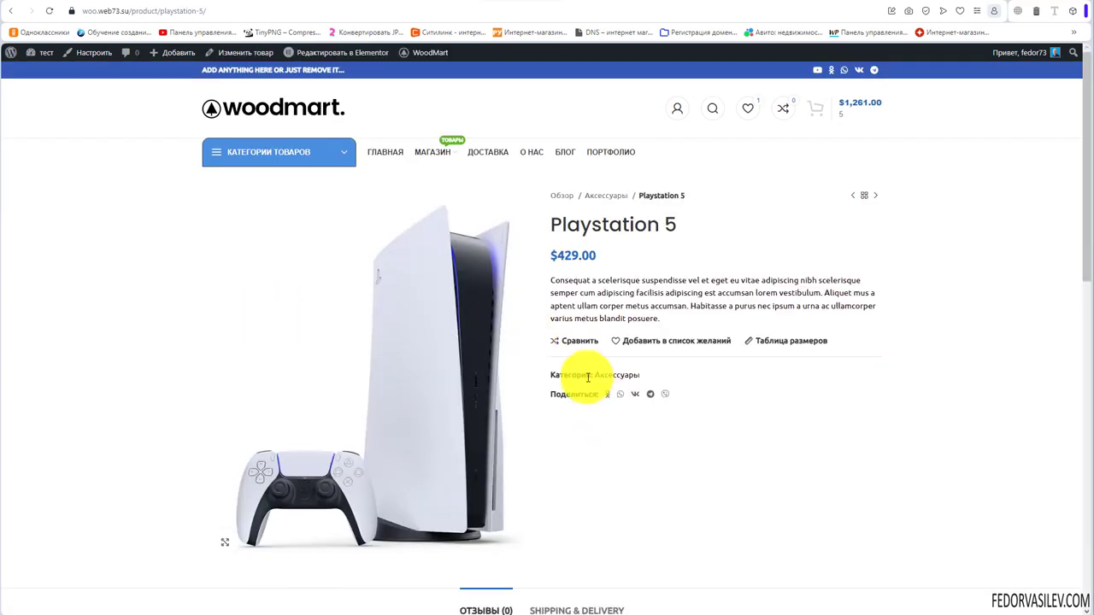
{"action": "scroll", "coordinate": [654, 231], "scroll_direction": "down", "scroll_amount": 6}
{"action": "scroll", "coordinate": [655, 231], "scroll_direction": "up", "scroll_amount": 4}
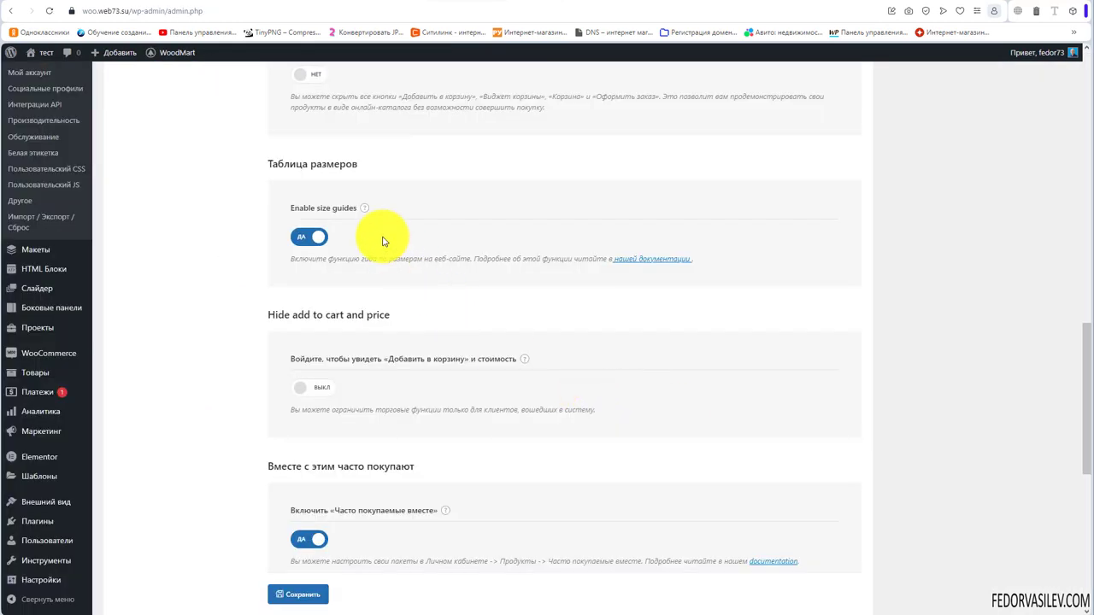
In the theme settings, turn off Enable size guides, turn on Войдите, чтобы увидеть «Добавить в корзину» и стоимость, and save
{"action": "mouse_move", "coordinate": [368, 208]}
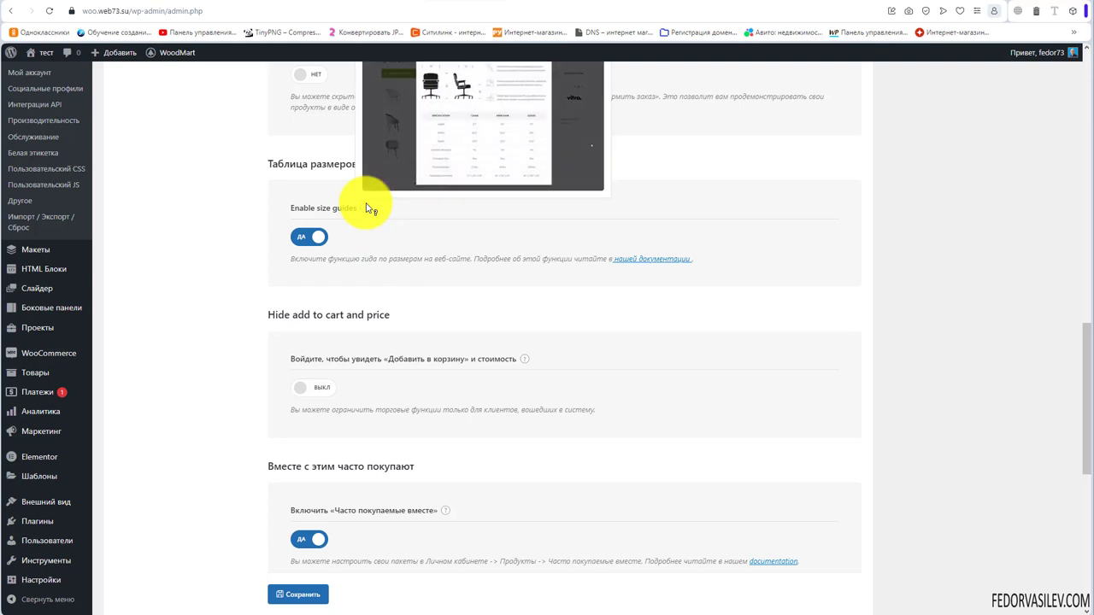
{"action": "scroll", "coordinate": [579, 191], "scroll_direction": "up", "scroll_amount": 1}
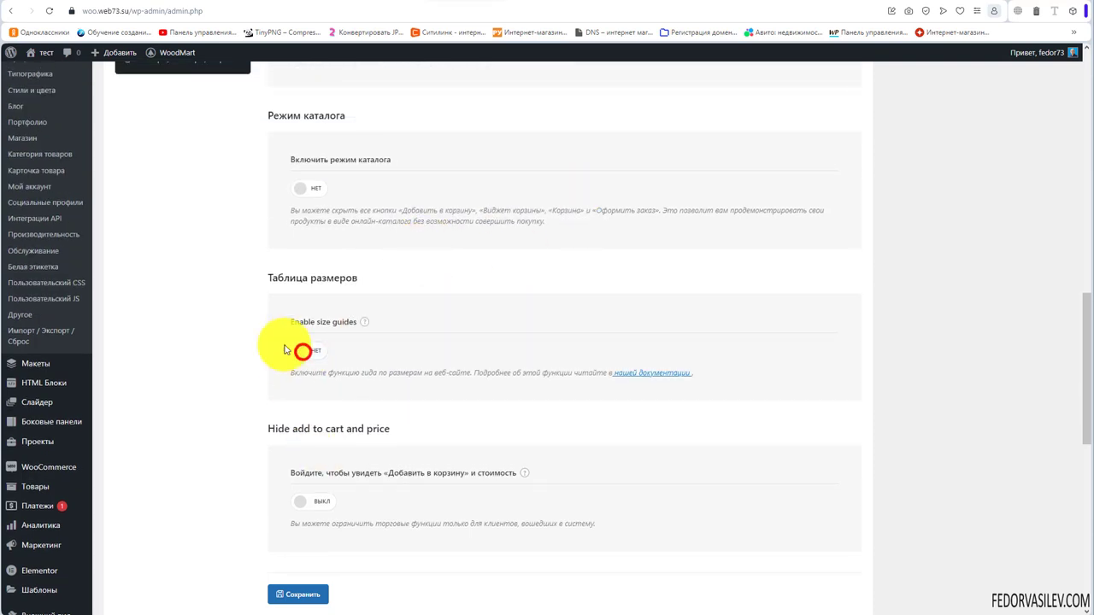
{"action": "scroll", "coordinate": [402, 318], "scroll_direction": "down", "scroll_amount": 2}
{"action": "mouse_move", "coordinate": [529, 304]}
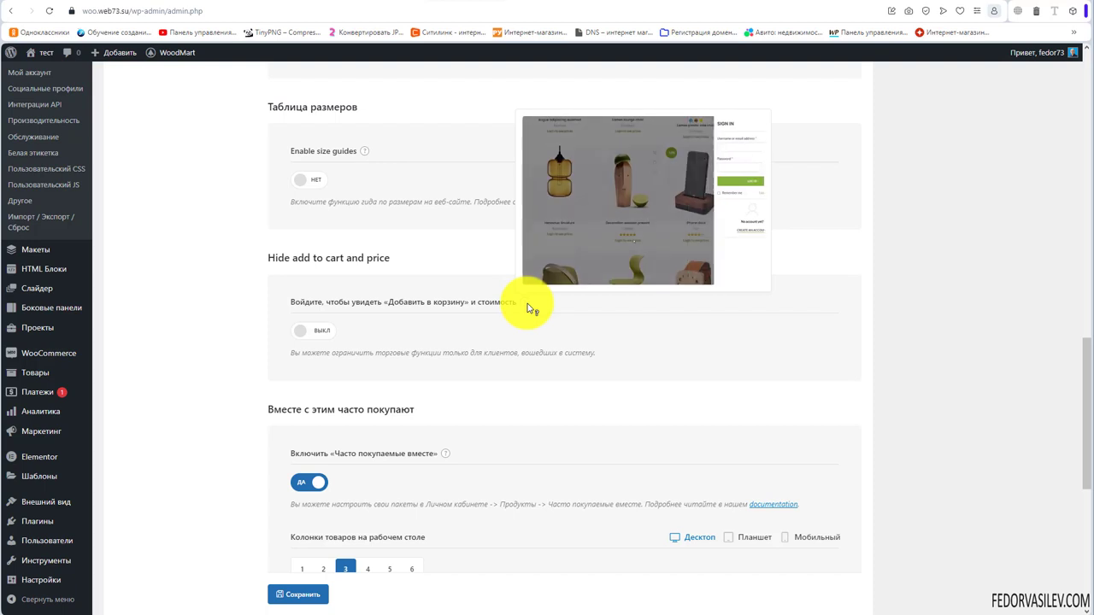
{"action": "left_click", "coordinate": [314, 330]}
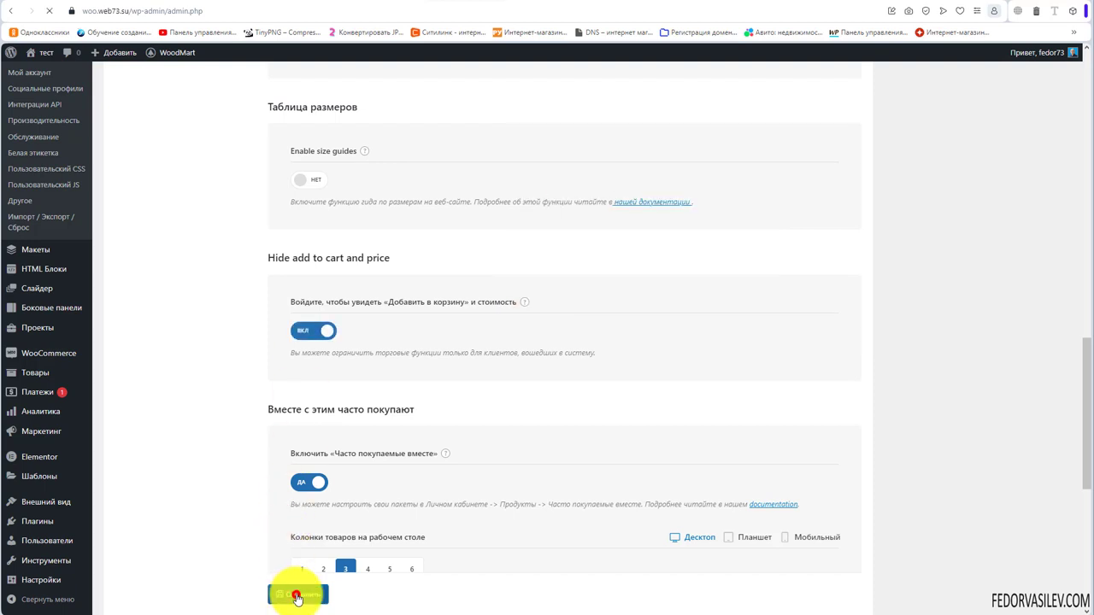
{"action": "left_click", "coordinate": [296, 596]}
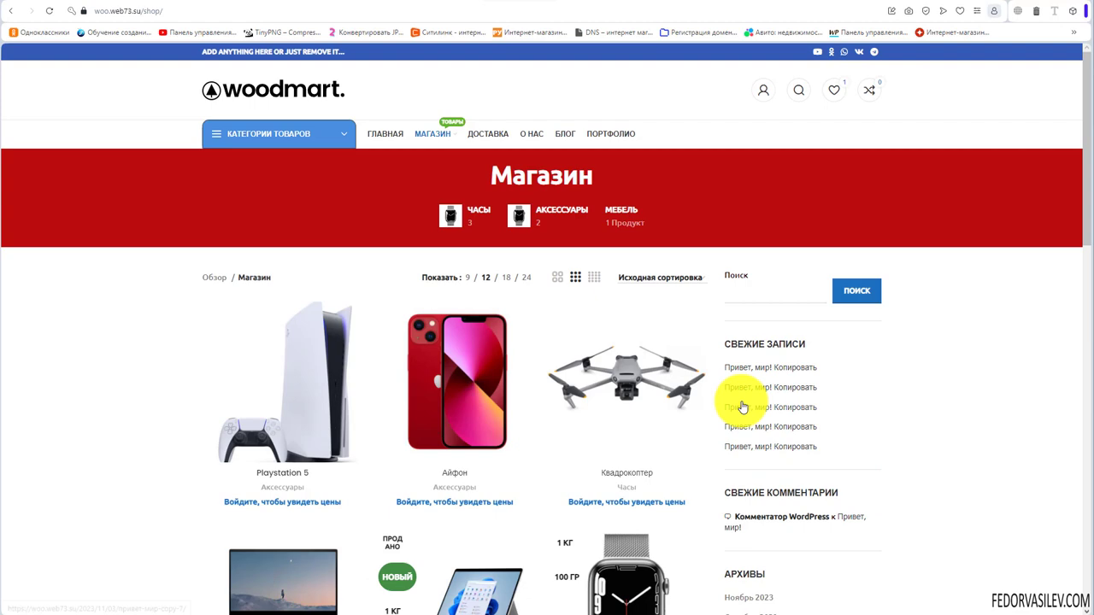
As a logged-out visitor, examine the shop page's product cards and follow the Айфон's Войдите, чтобы увидеть цены link
{"action": "scroll", "coordinate": [432, 349], "scroll_direction": "down", "scroll_amount": 2}
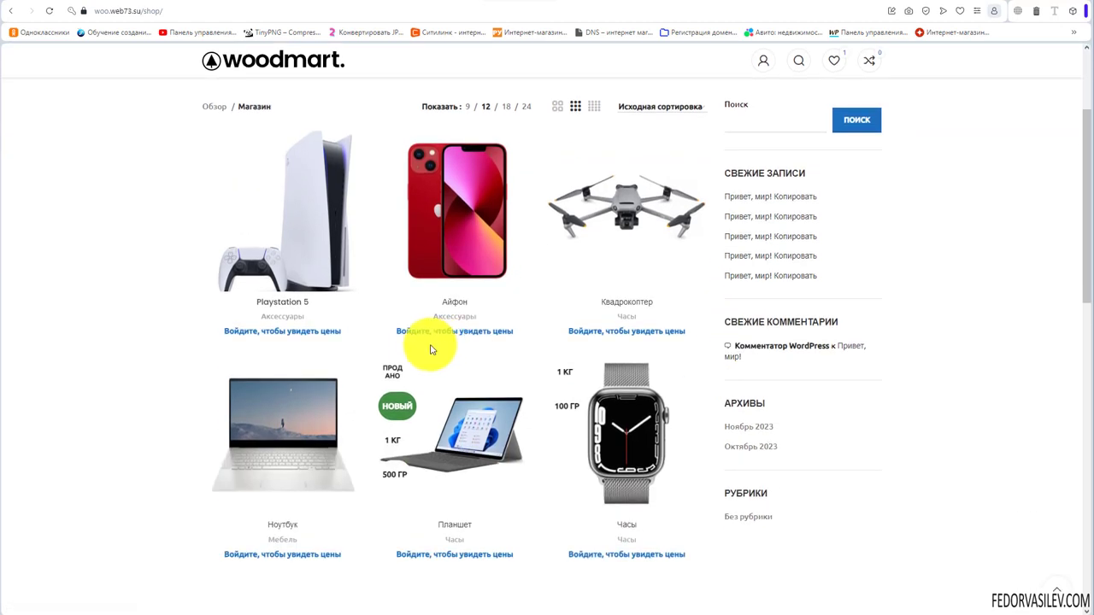
{"action": "mouse_move", "coordinate": [406, 339]}
{"action": "left_click", "coordinate": [457, 331]}
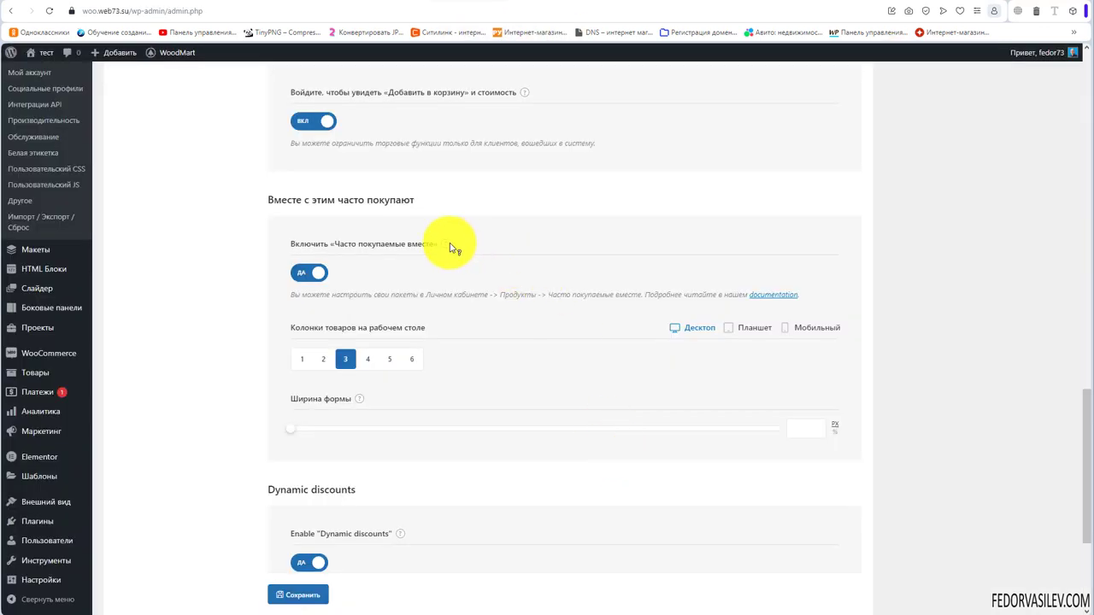
Examine the «Часто покупаемые вместе» and Ширина формы previews, switching the desktop product columns to 2 and back to 3
{"action": "mouse_move", "coordinate": [451, 248]}
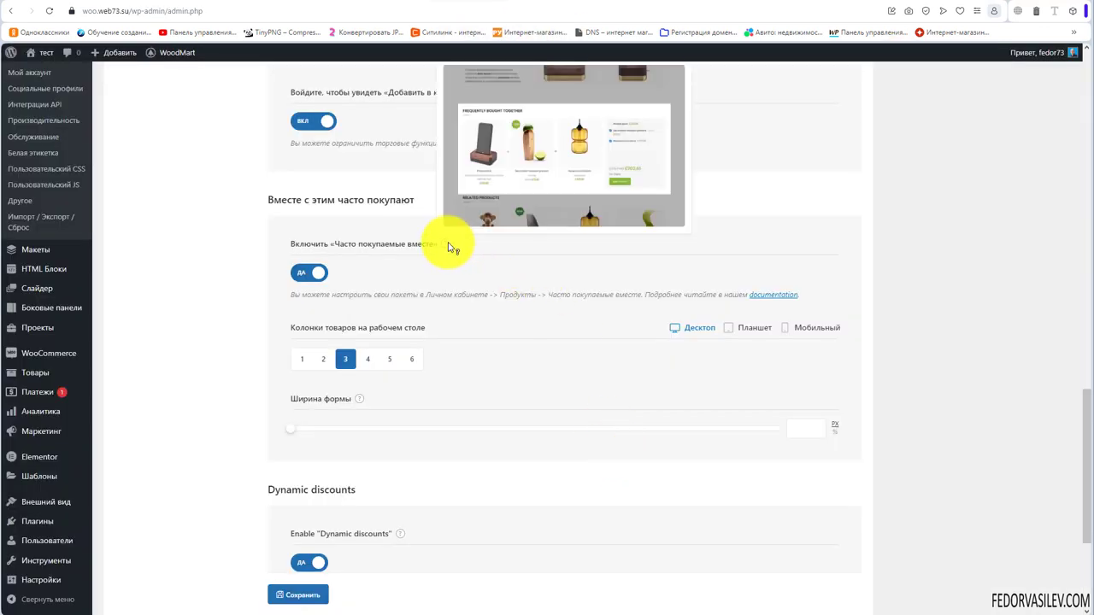
{"action": "scroll", "coordinate": [586, 208], "scroll_direction": "up", "scroll_amount": 1}
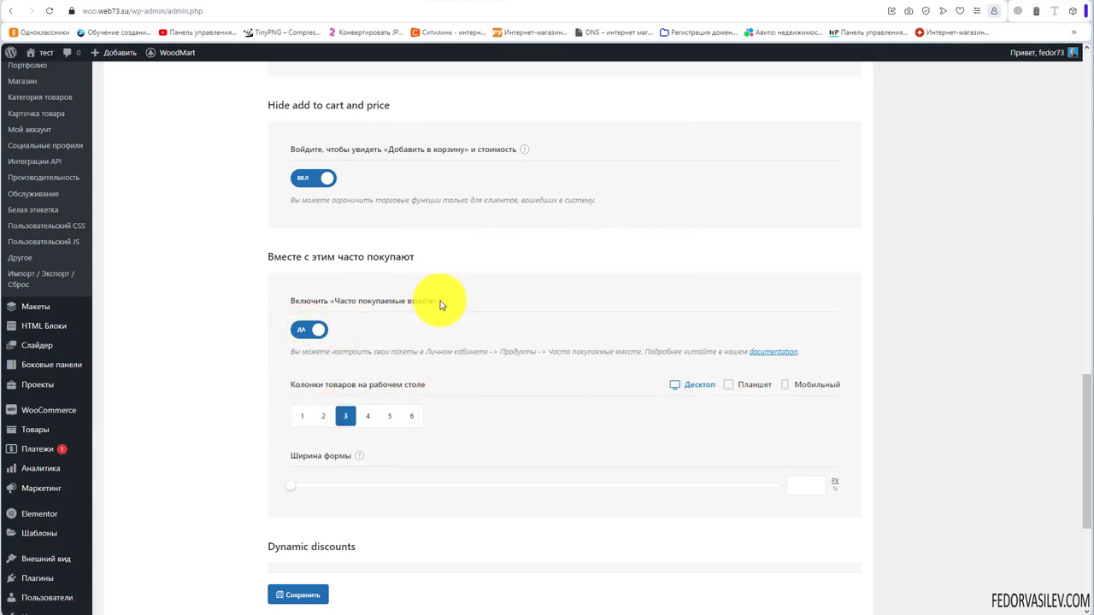
{"action": "mouse_move", "coordinate": [446, 302]}
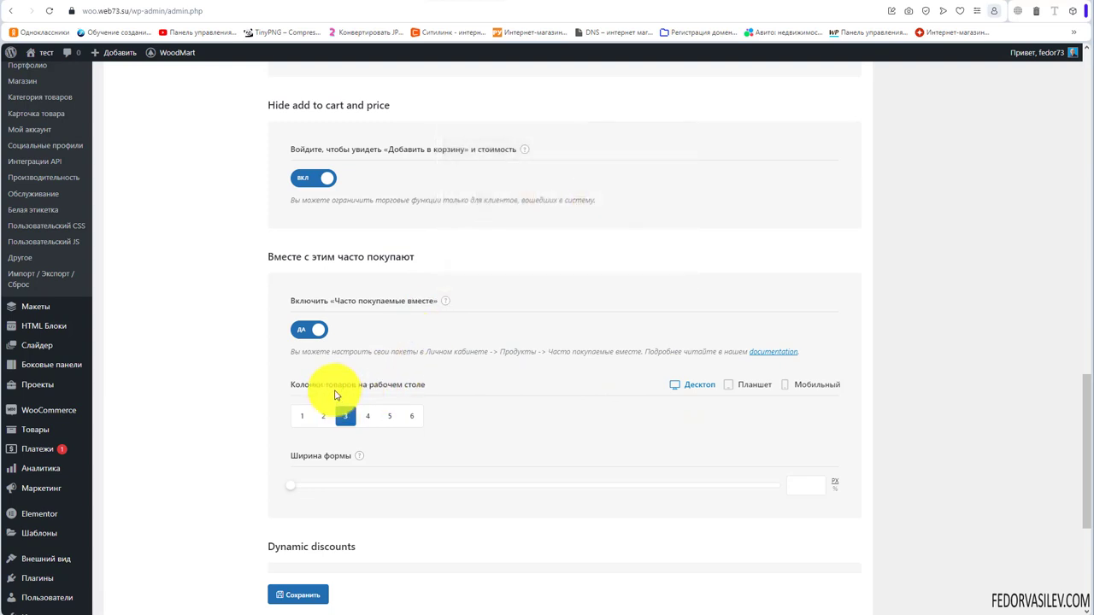
{"action": "left_click", "coordinate": [323, 419]}
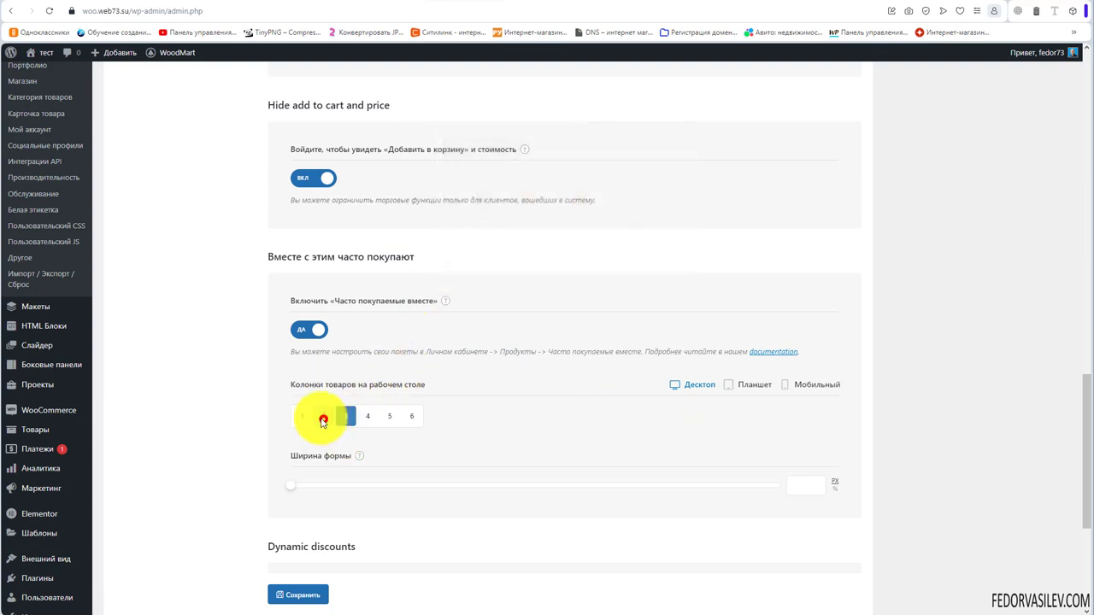
{"action": "left_click", "coordinate": [345, 417]}
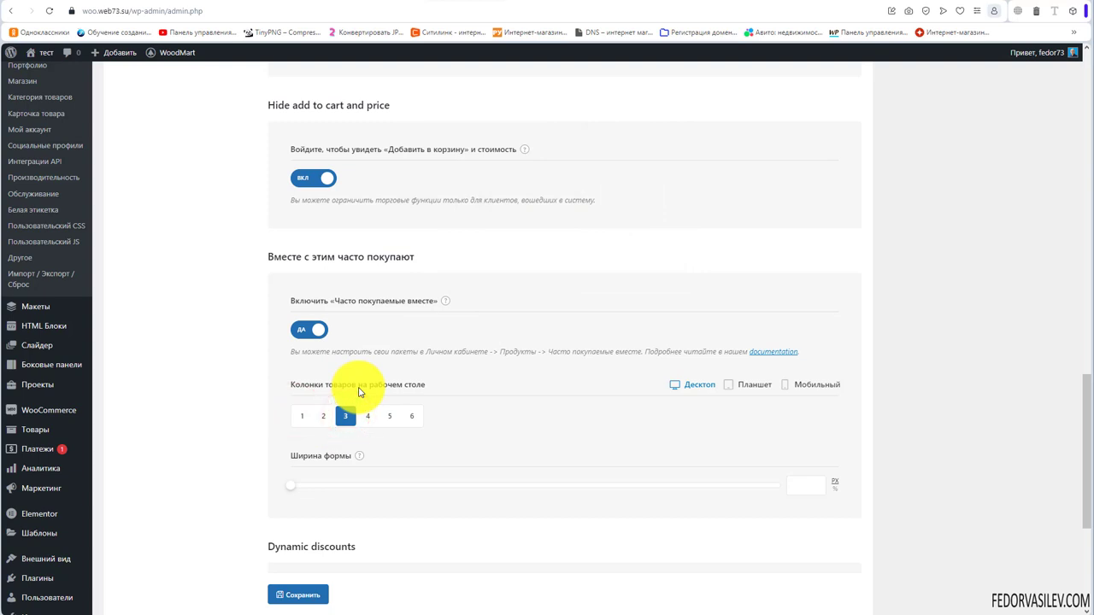
{"action": "mouse_move", "coordinate": [359, 457]}
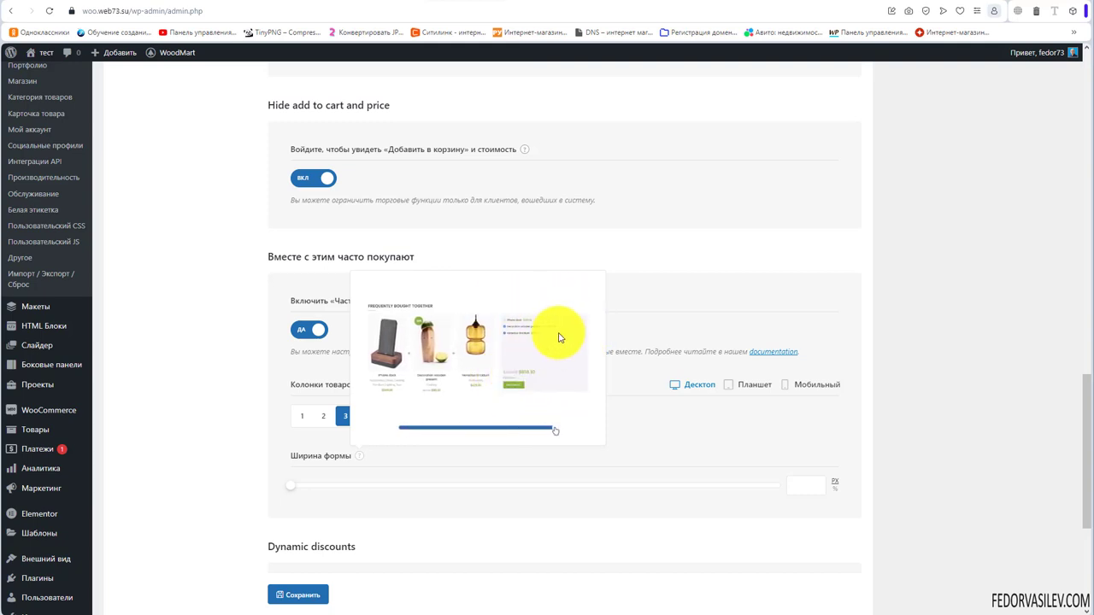
View the product column options for Планшет and Мобильный, and return to the Десктоп options
{"action": "left_click", "coordinate": [732, 384]}
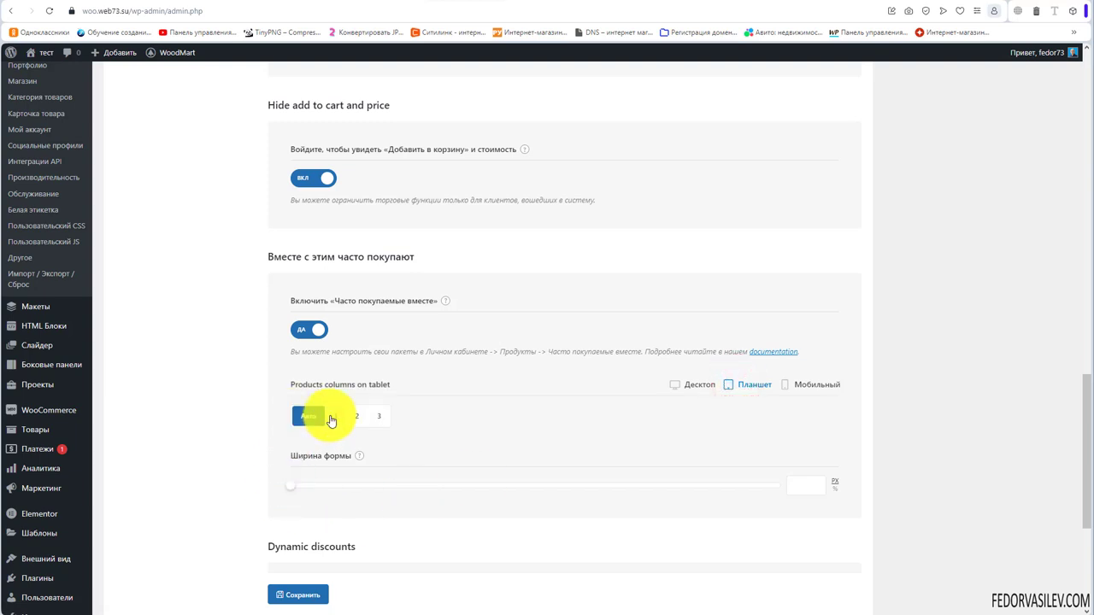
{"action": "left_click", "coordinate": [783, 385]}
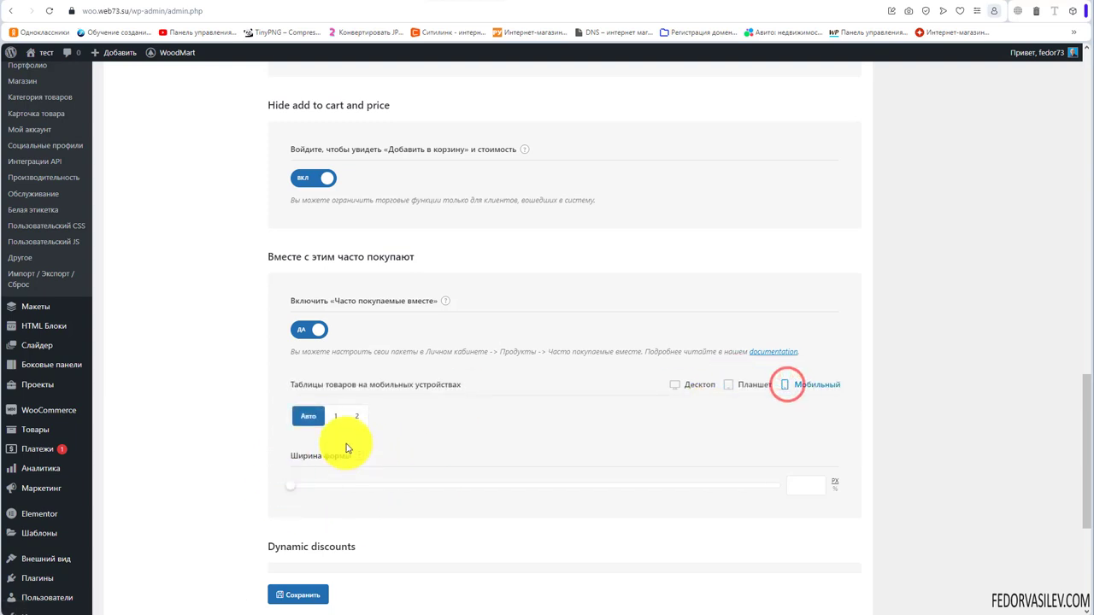
{"action": "left_click", "coordinate": [686, 384]}
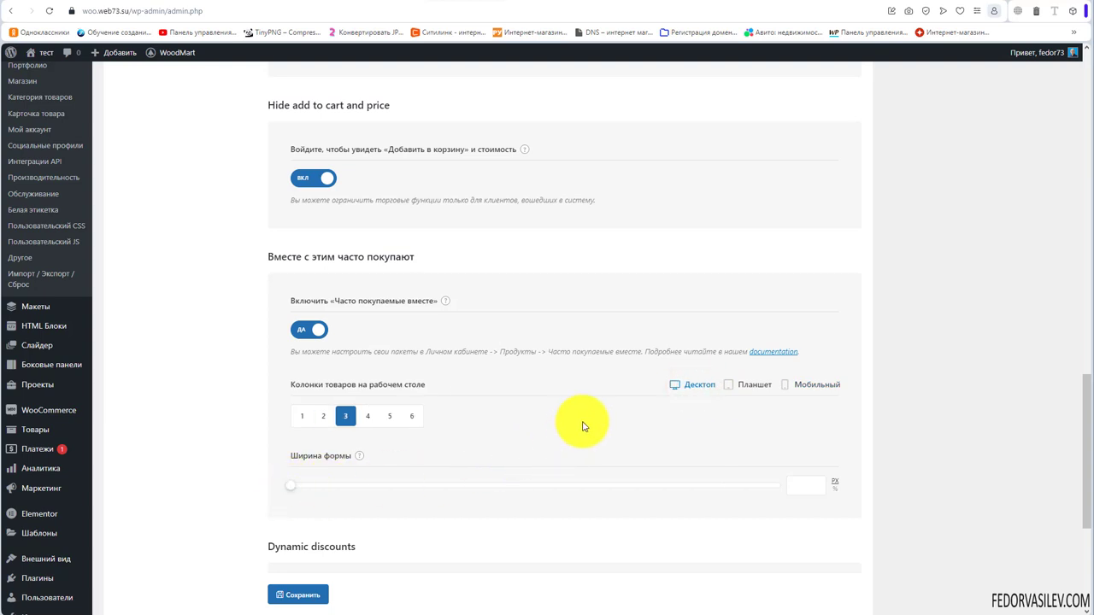
{"action": "scroll", "coordinate": [581, 402], "scroll_direction": "down", "scroll_amount": 1}
{"action": "scroll", "coordinate": [581, 359], "scroll_direction": "up", "scroll_amount": 1}
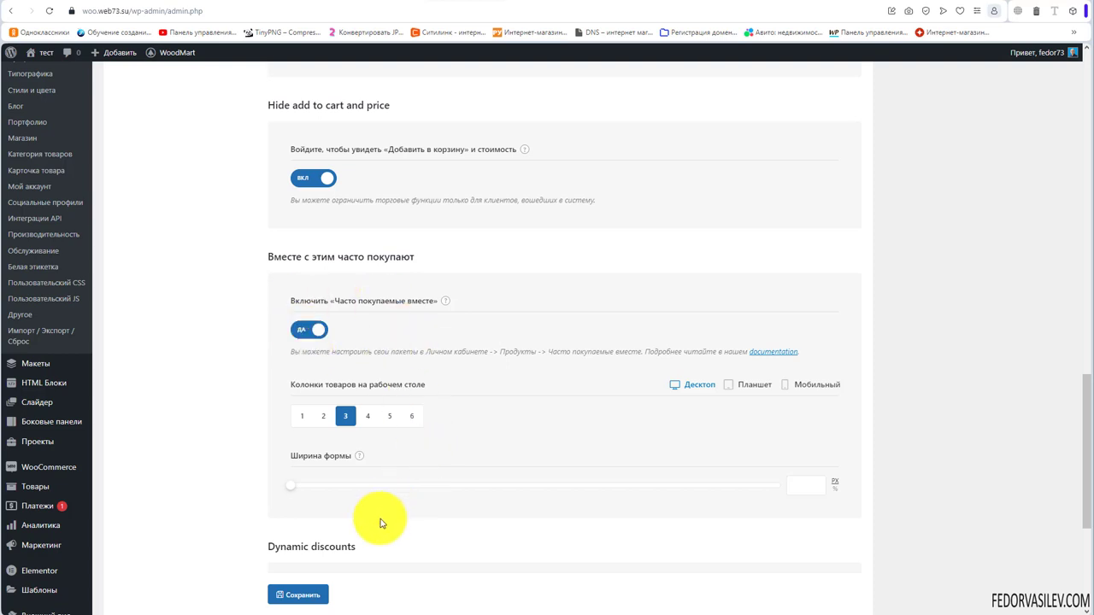
Save the theme settings and open the Вместе с этим часто покупают page of Товары
{"action": "left_click", "coordinate": [308, 595]}
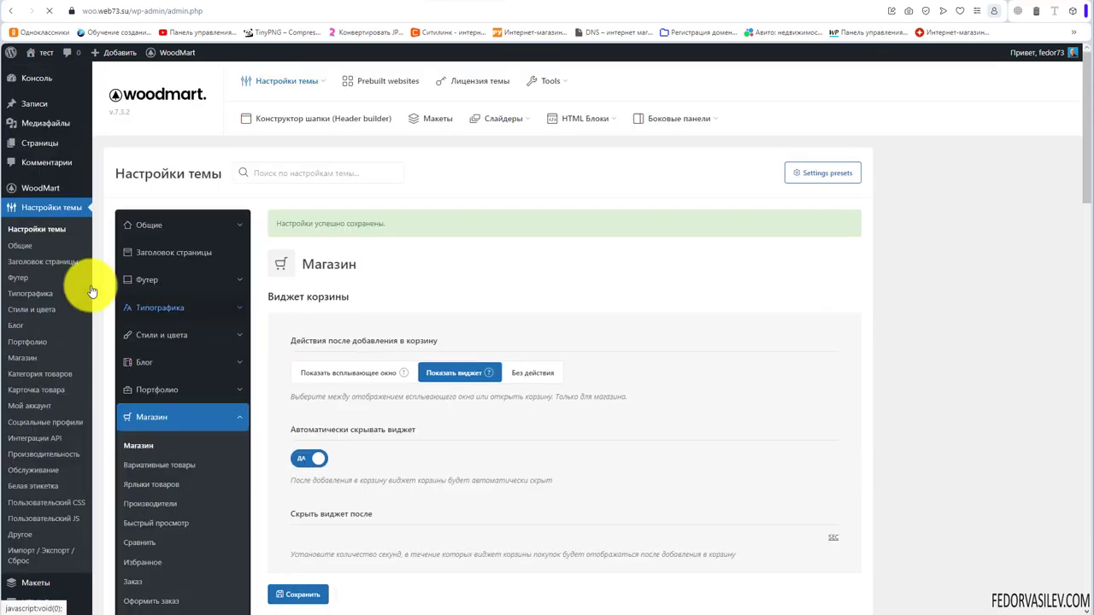
{"action": "scroll", "coordinate": [49, 220], "scroll_direction": "down", "scroll_amount": 3}
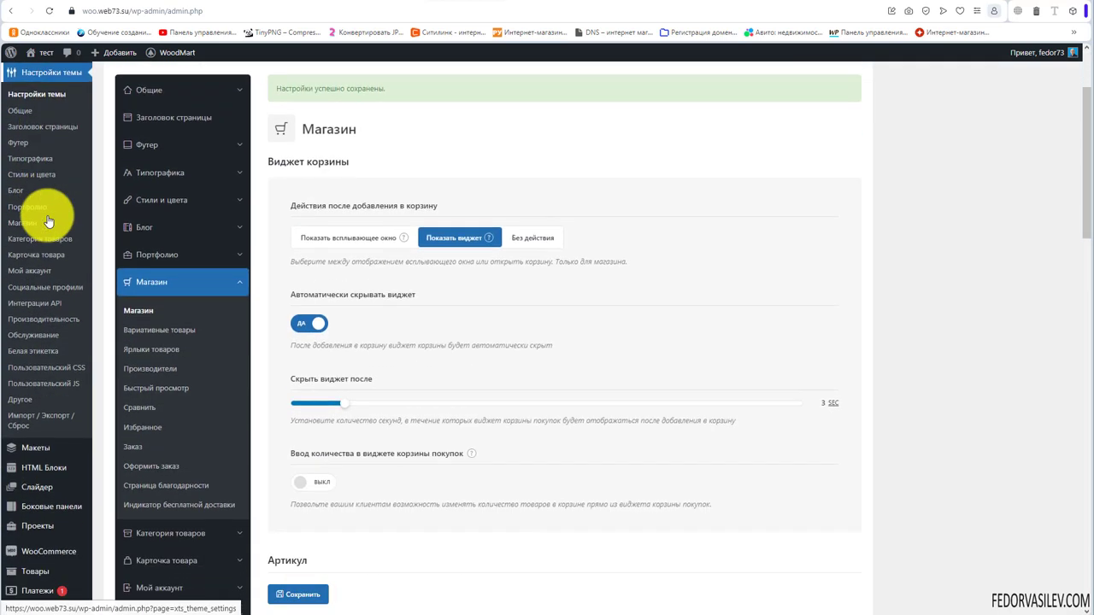
{"action": "mouse_move", "coordinate": [27, 423]}
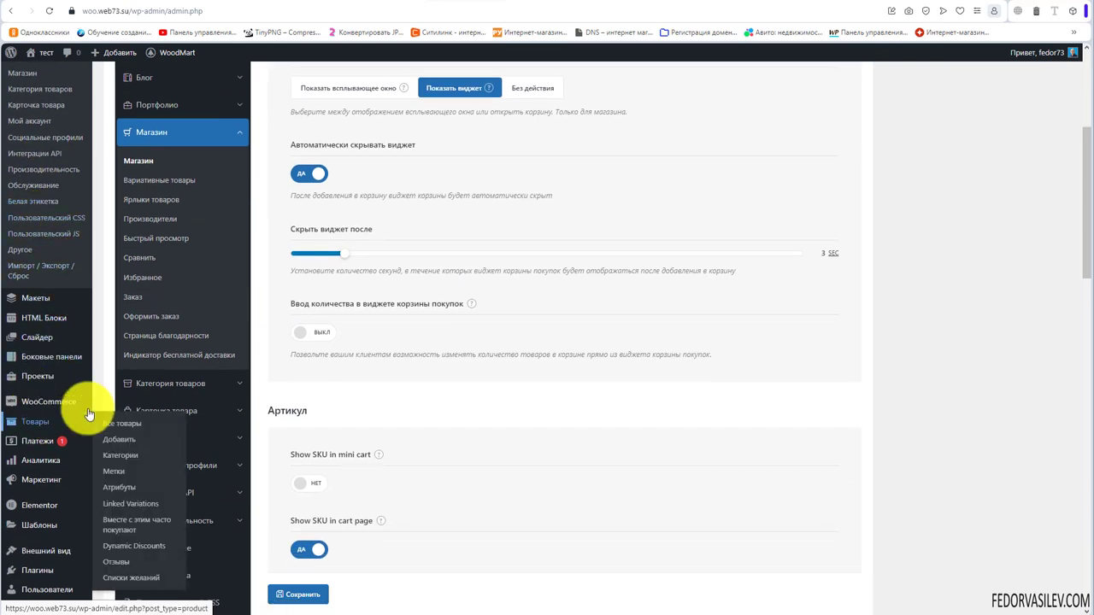
{"action": "left_click", "coordinate": [123, 527]}
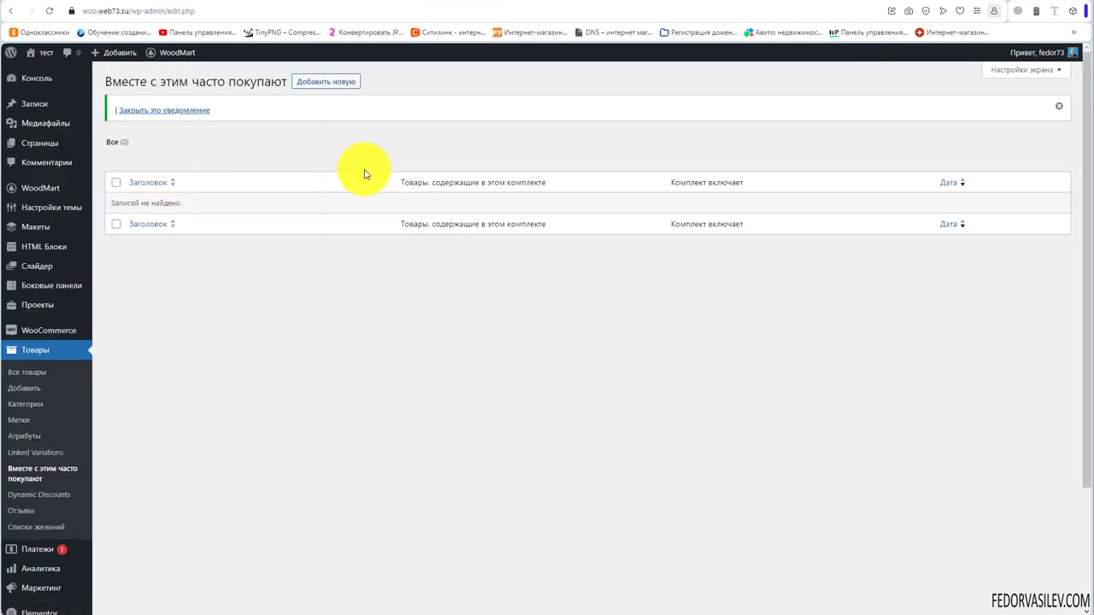
Create a new frequently-bought-together bundle titled 1 with Планшет - белый, 1 КГ as its first product
{"action": "left_click", "coordinate": [342, 81]}
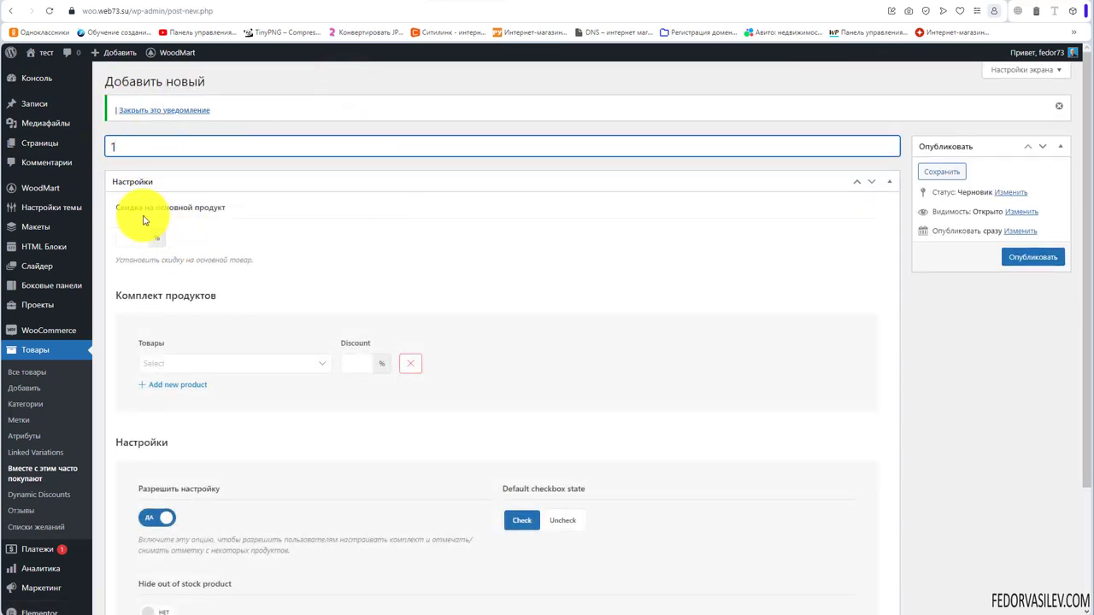
{"action": "left_click", "coordinate": [124, 233]}
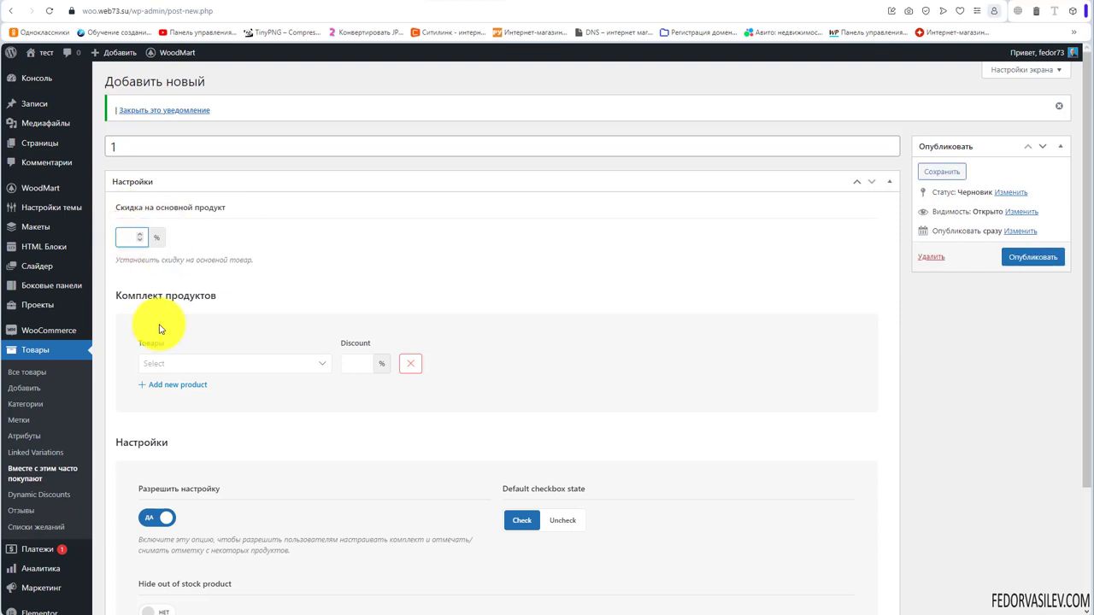
{"action": "left_click", "coordinate": [162, 363]}
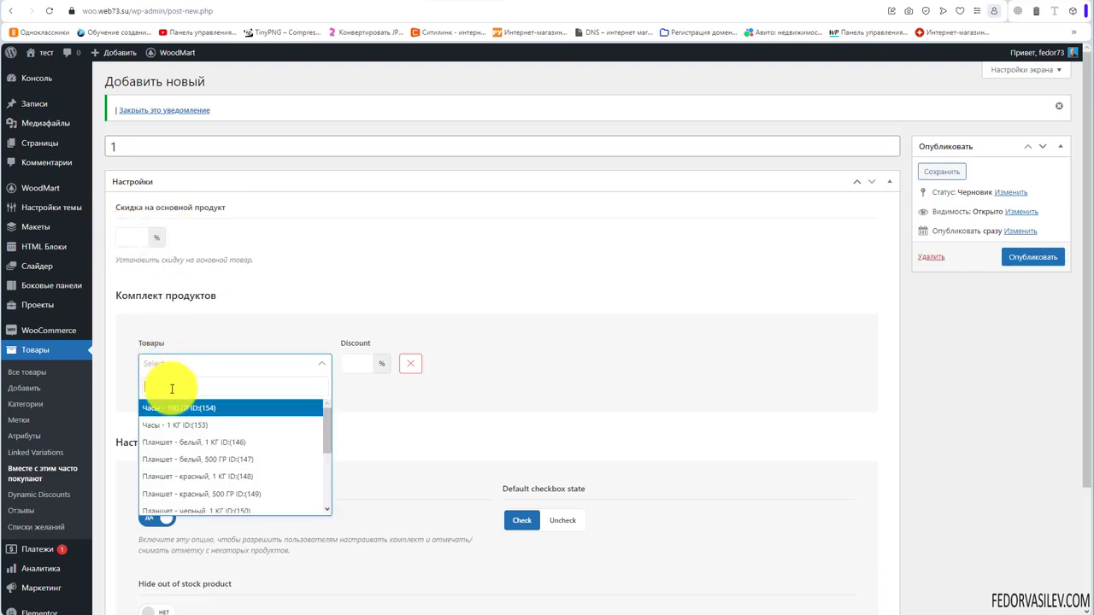
{"action": "left_click", "coordinate": [164, 444]}
Add Планшет - белый, 500 ГР and Планшет - красный, 500 ГР to the product bundle
{"action": "left_click", "coordinate": [158, 384]}
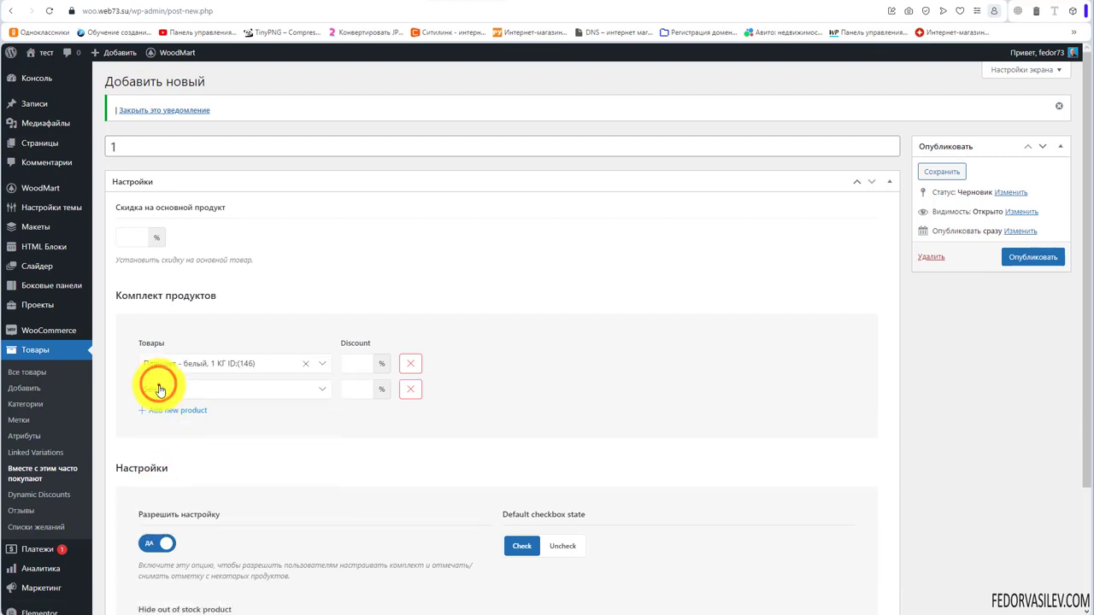
{"action": "left_click", "coordinate": [156, 386]}
{"action": "left_click", "coordinate": [164, 490]}
{"action": "left_click", "coordinate": [164, 410]}
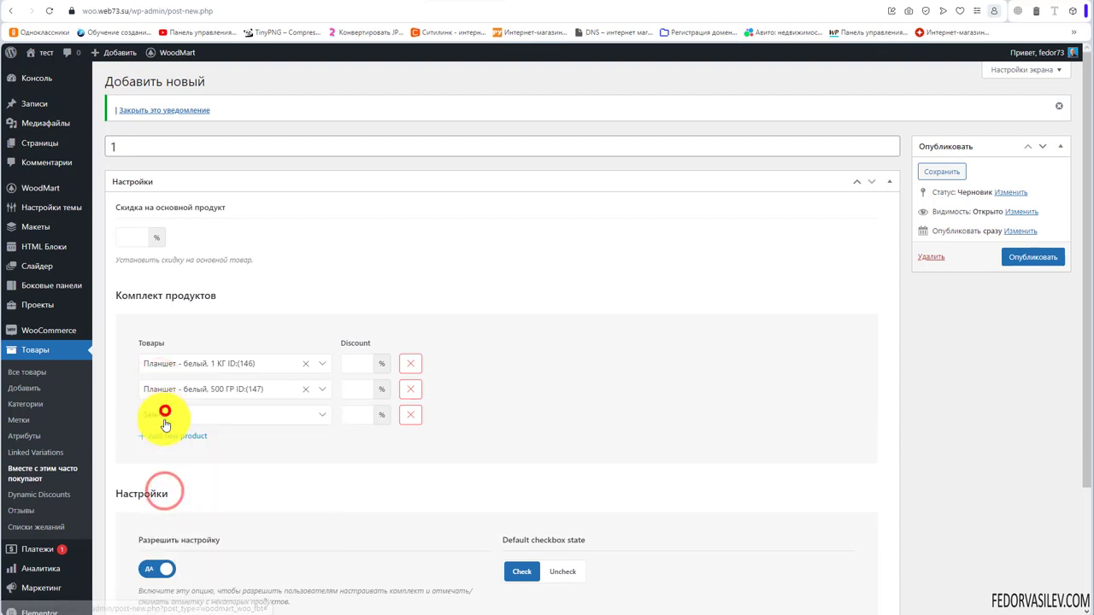
{"action": "left_click", "coordinate": [158, 414]}
{"action": "left_click", "coordinate": [177, 544]}
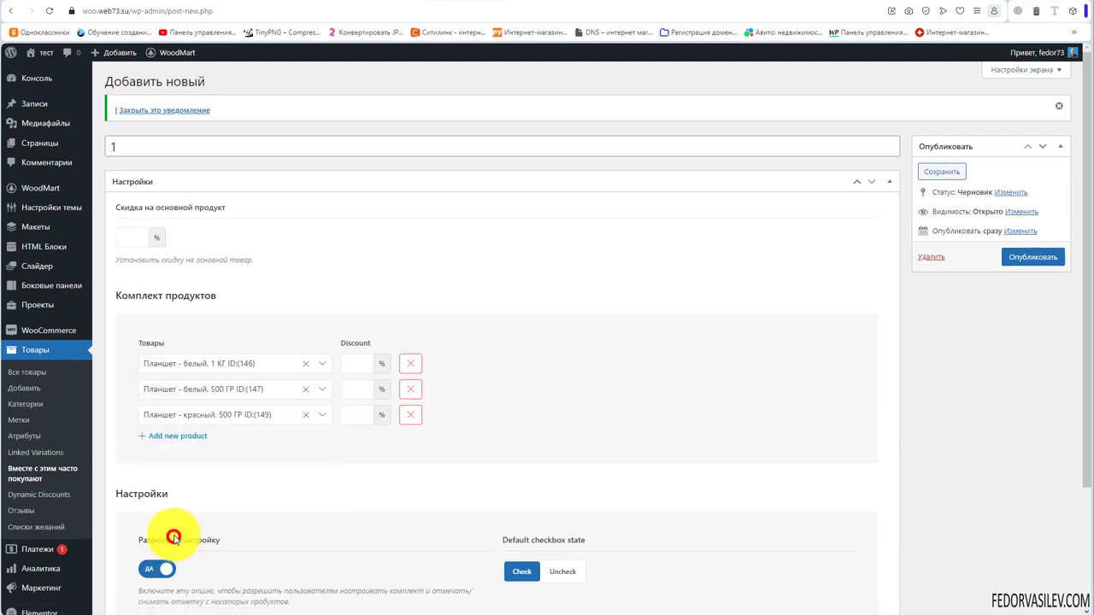
Examine the bundle's Discount fields and the Разрешить настройку and Default checkbox state settings
{"action": "left_click", "coordinate": [349, 358]}
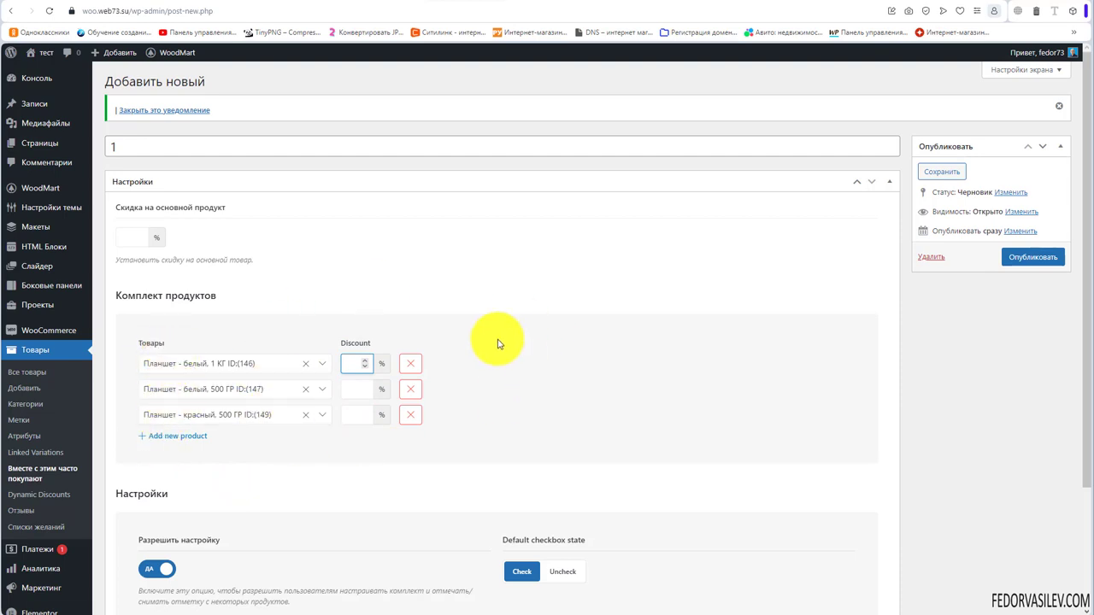
{"action": "scroll", "coordinate": [491, 341], "scroll_direction": "down", "scroll_amount": 2}
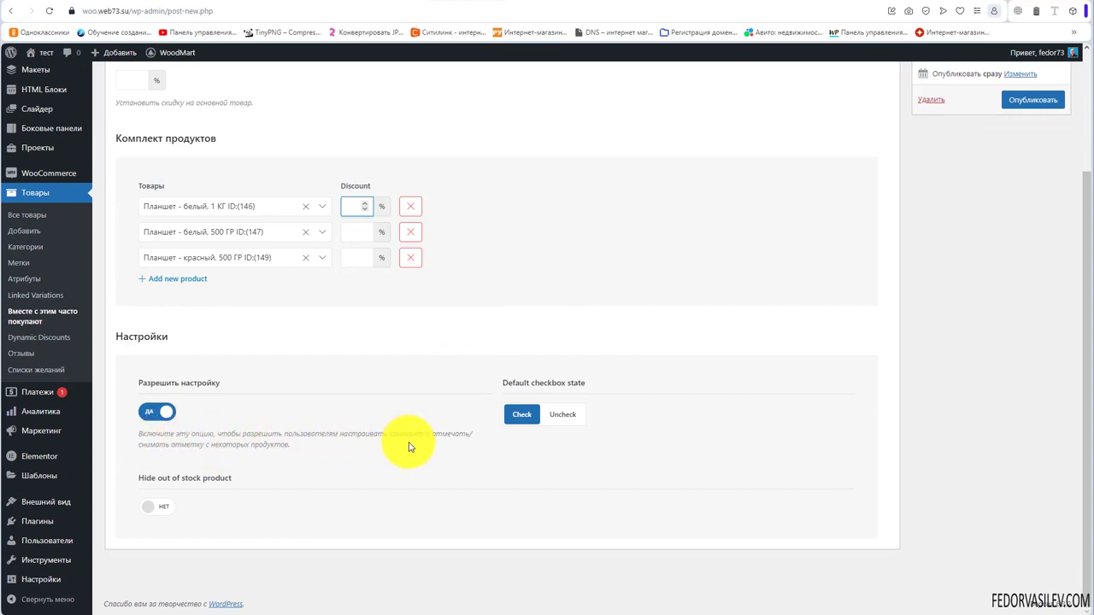
{"action": "left_click_drag", "start_coordinate": [288, 454], "coordinate": [139, 416]}
{"action": "left_click", "coordinate": [206, 414]}
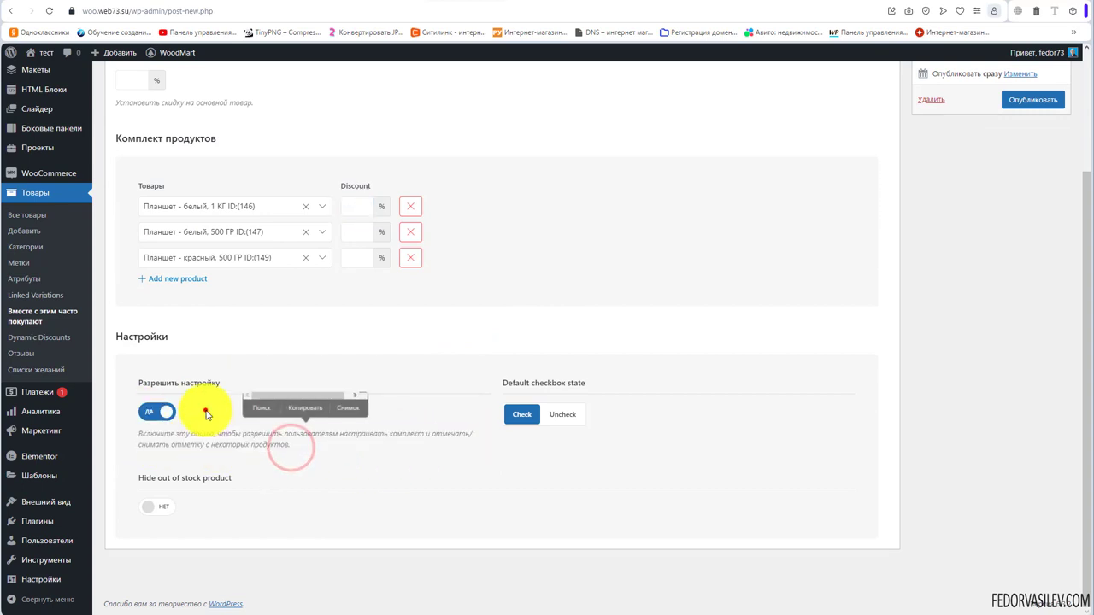
{"action": "double_click", "coordinate": [515, 386]}
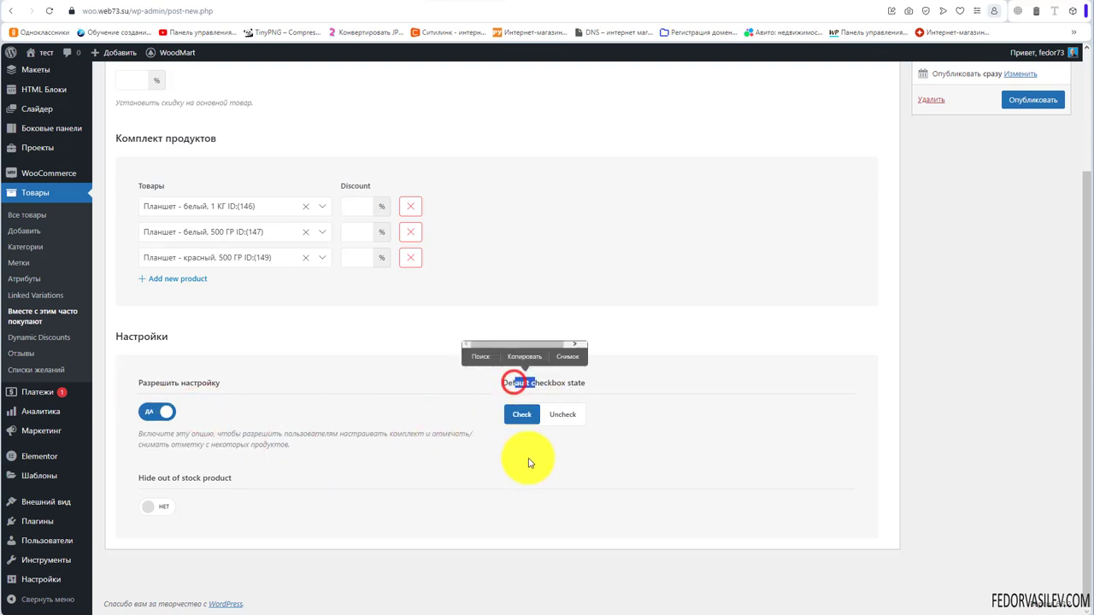
Try Uncheck as the bundle's Default checkbox state and return it to Check
{"action": "left_click", "coordinate": [527, 448]}
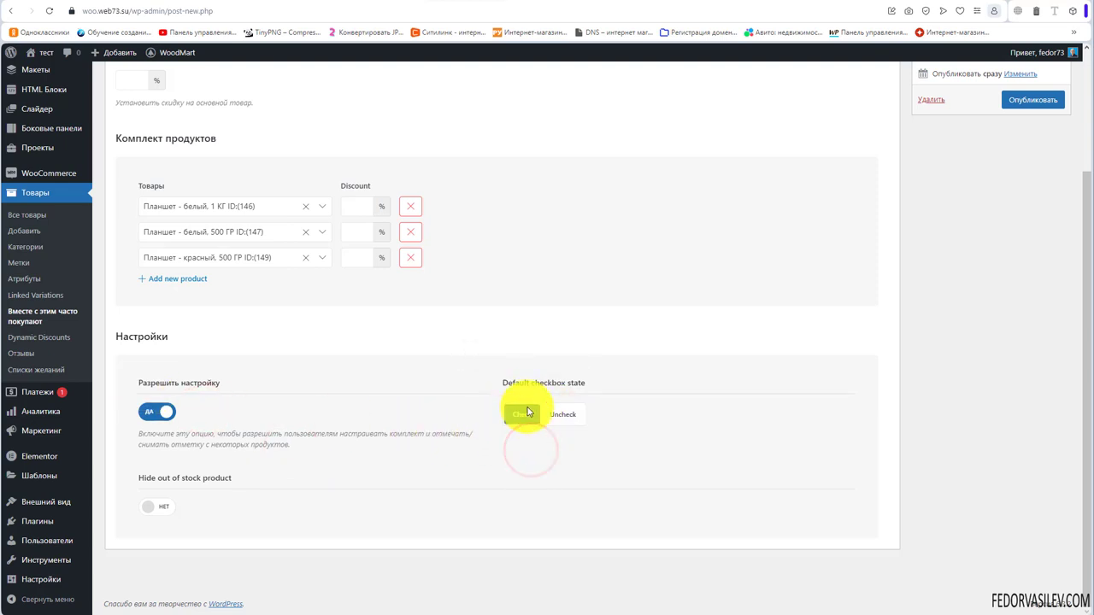
{"action": "left_click", "coordinate": [560, 416]}
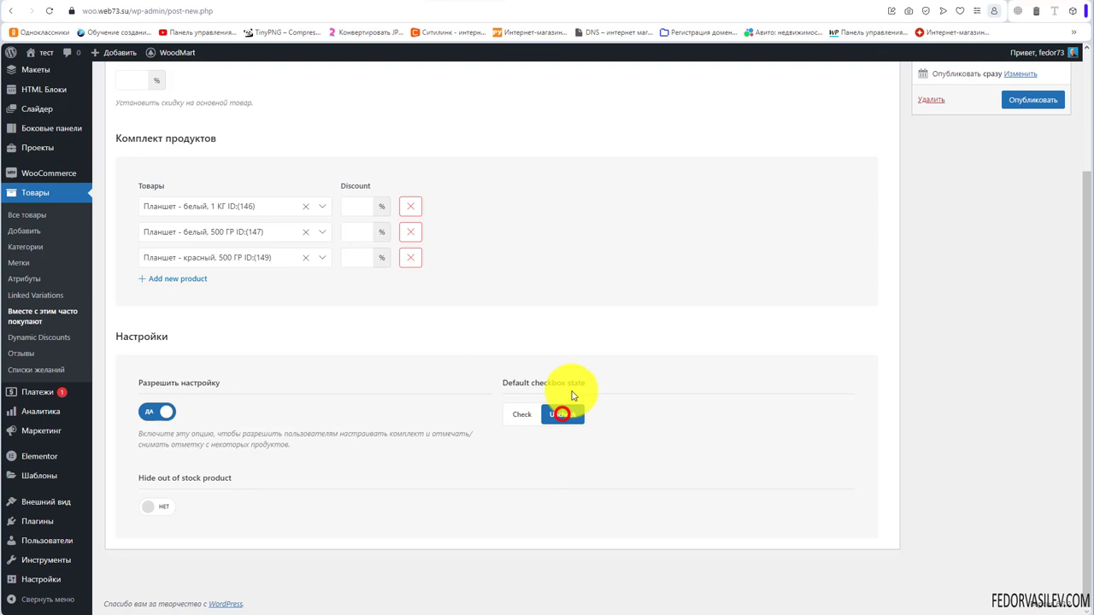
{"action": "left_click", "coordinate": [517, 415]}
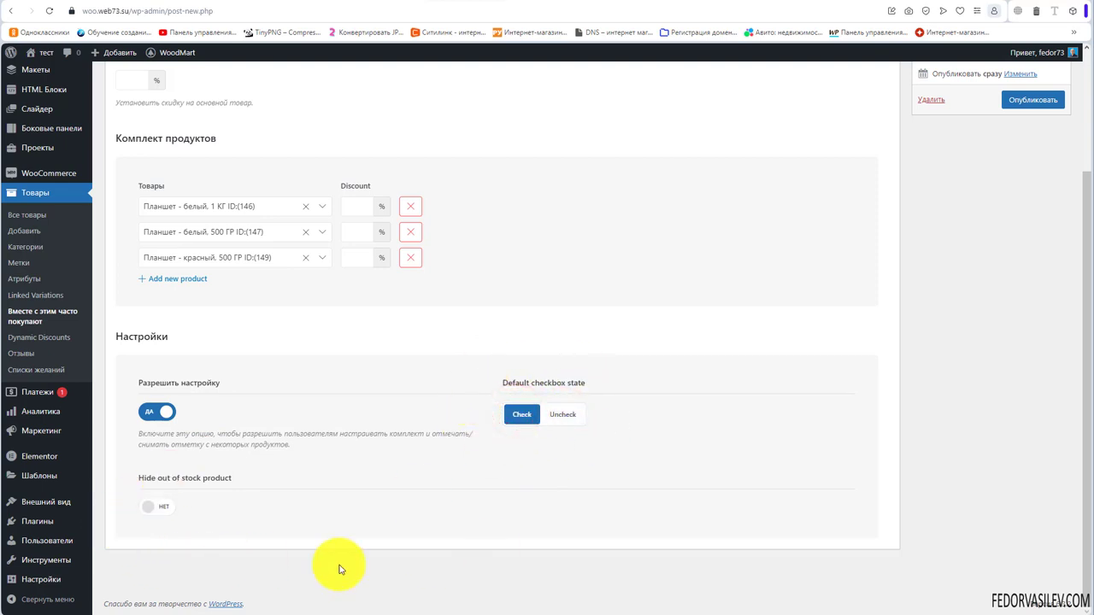
Review the Hide out of stock product setting and publish the bundle
{"action": "left_click_drag", "start_coordinate": [140, 477], "coordinate": [229, 480]}
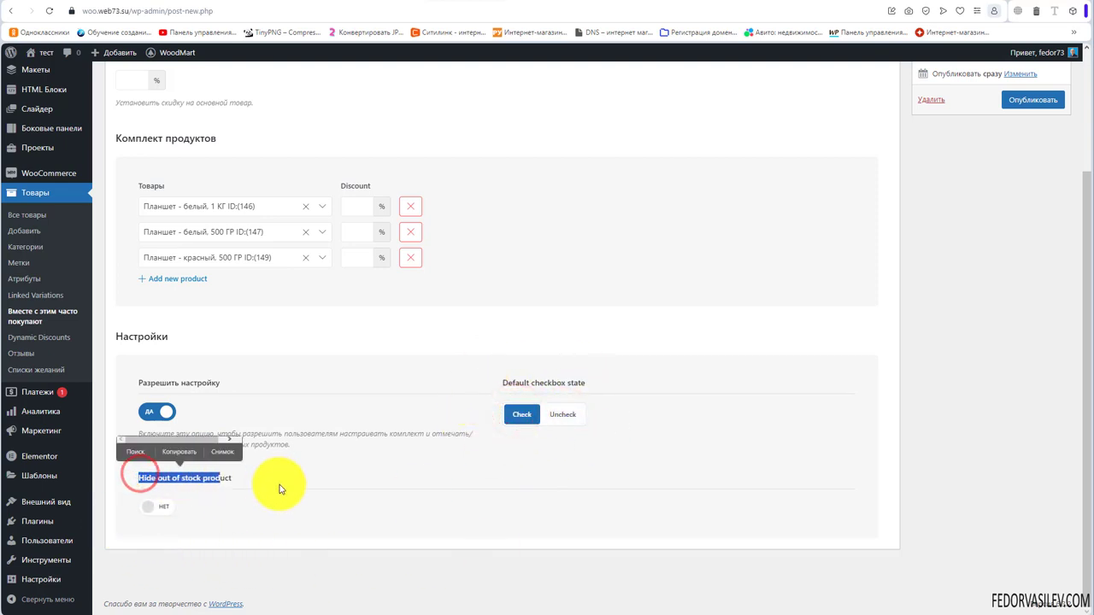
{"action": "left_click", "coordinate": [282, 473]}
{"action": "left_click", "coordinate": [154, 508]}
{"action": "scroll", "coordinate": [232, 310], "scroll_direction": "up", "scroll_amount": 3}
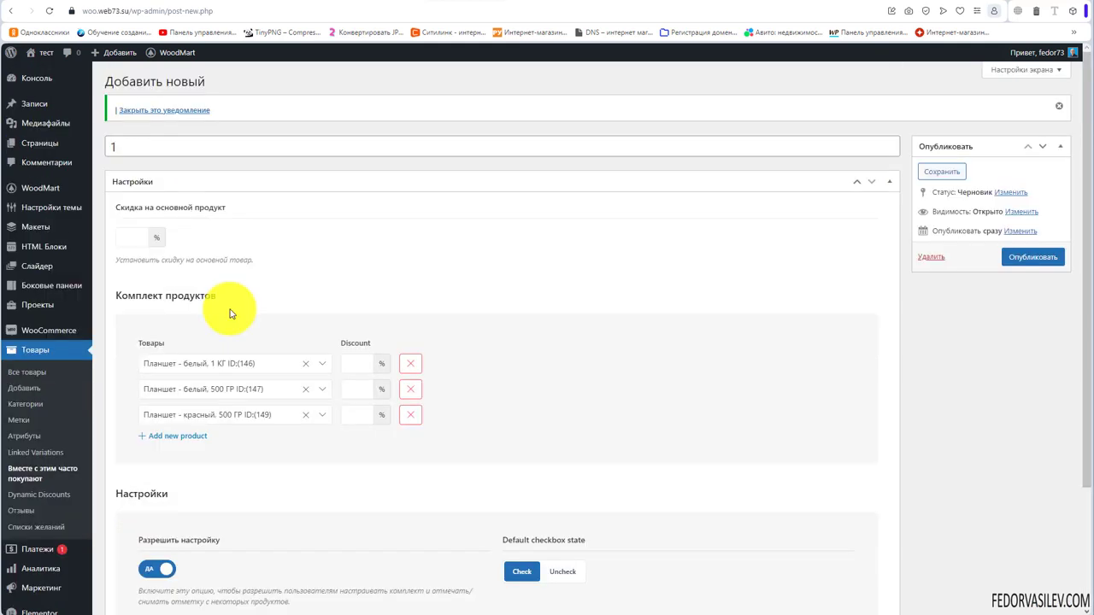
{"action": "left_click", "coordinate": [1024, 258]}
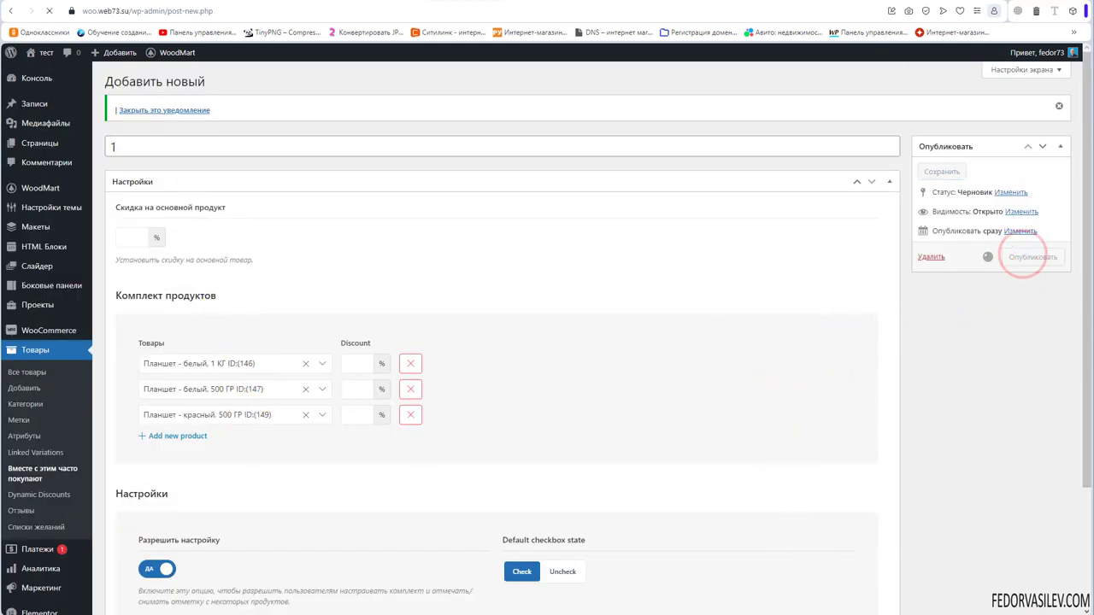
Open the product Часы for editing and show its Вместе с этим часто покупают data
{"action": "left_click", "coordinate": [25, 373]}
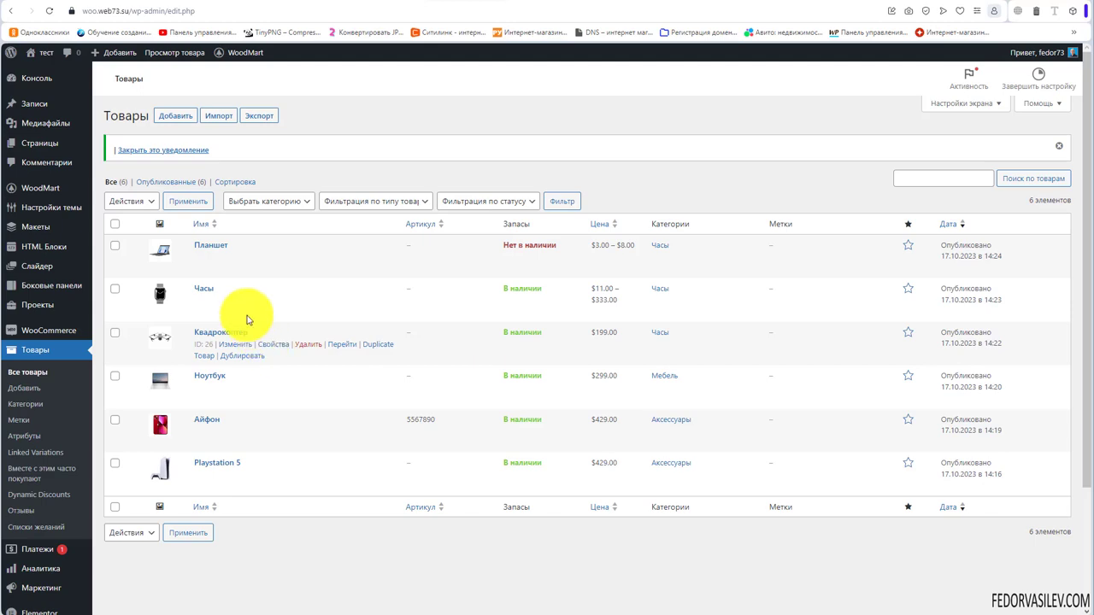
{"action": "left_click", "coordinate": [200, 288]}
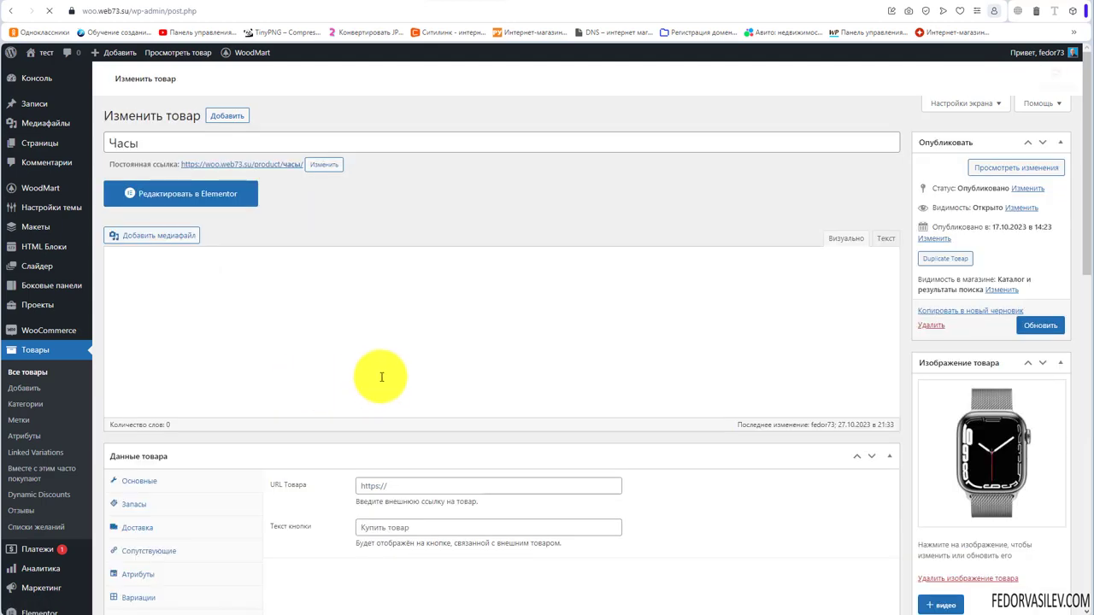
{"action": "scroll", "coordinate": [321, 436], "scroll_direction": "down", "scroll_amount": 2}
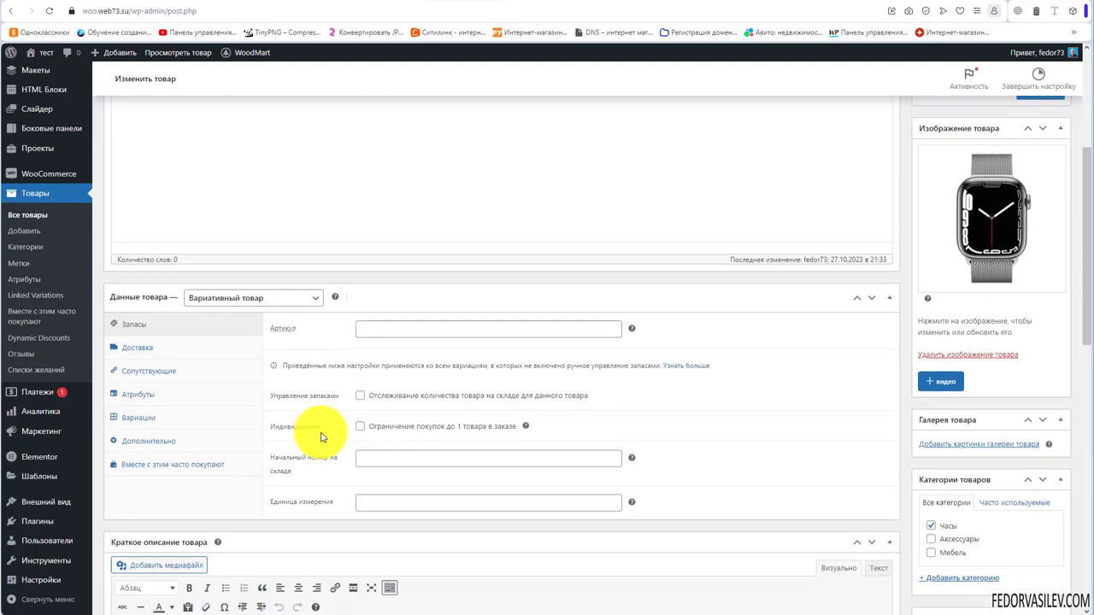
{"action": "scroll", "coordinate": [321, 438], "scroll_direction": "down", "scroll_amount": 1}
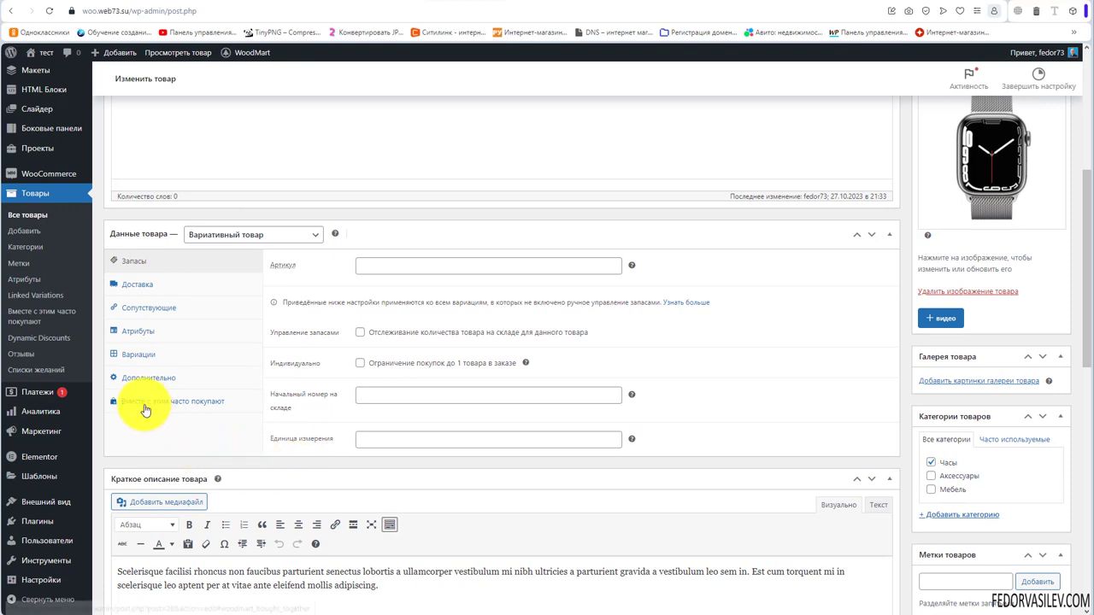
{"action": "left_click", "coordinate": [210, 402]}
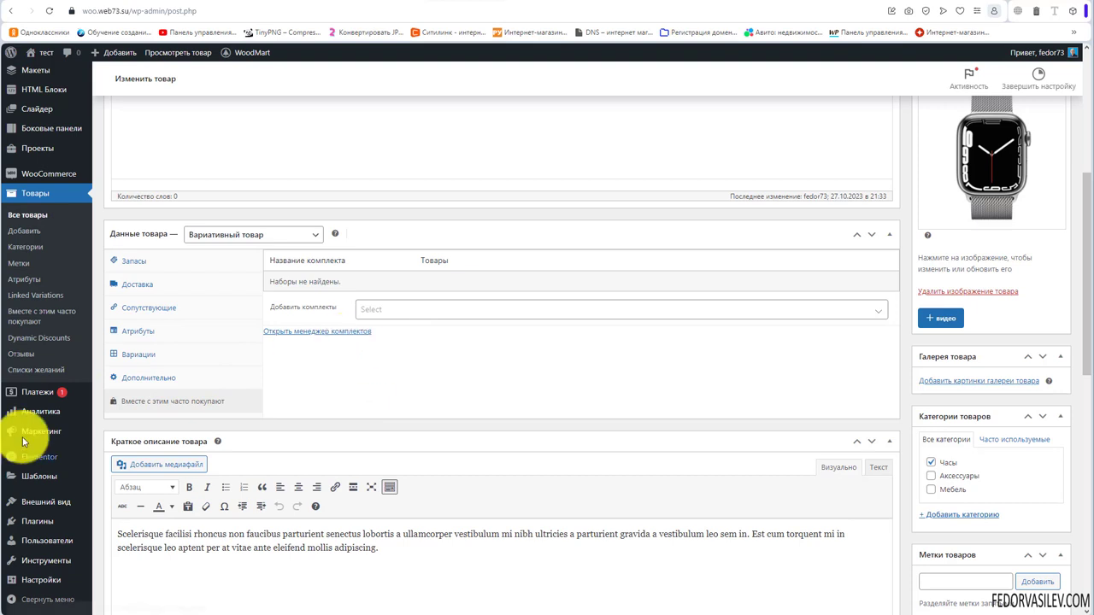
Add bundle 1 to the Часы product's bundles and update the product
{"action": "left_click", "coordinate": [362, 311]}
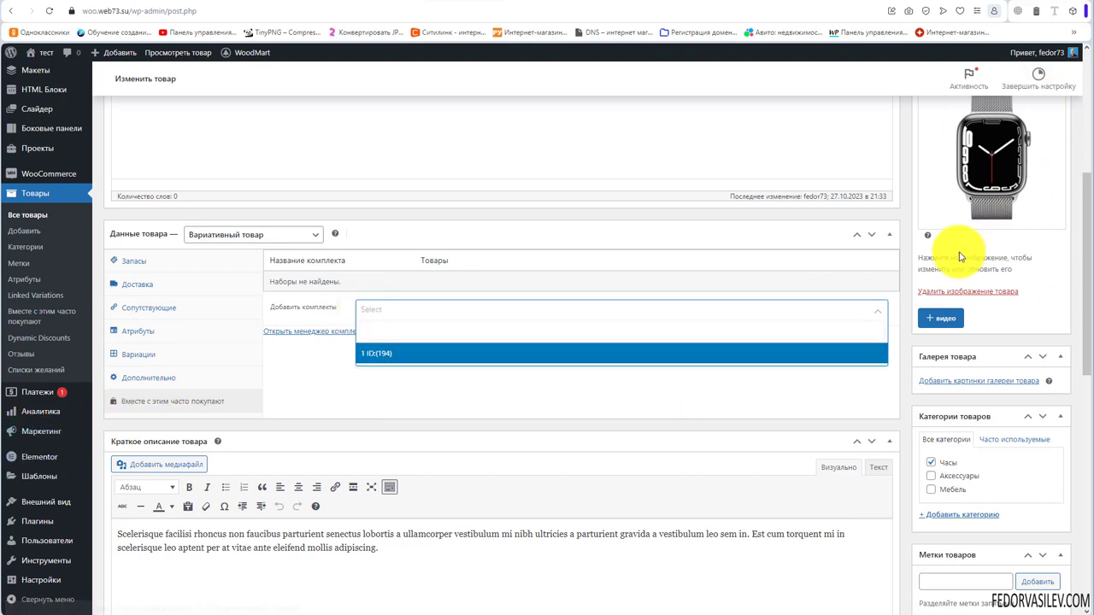
{"action": "left_click", "coordinate": [383, 355]}
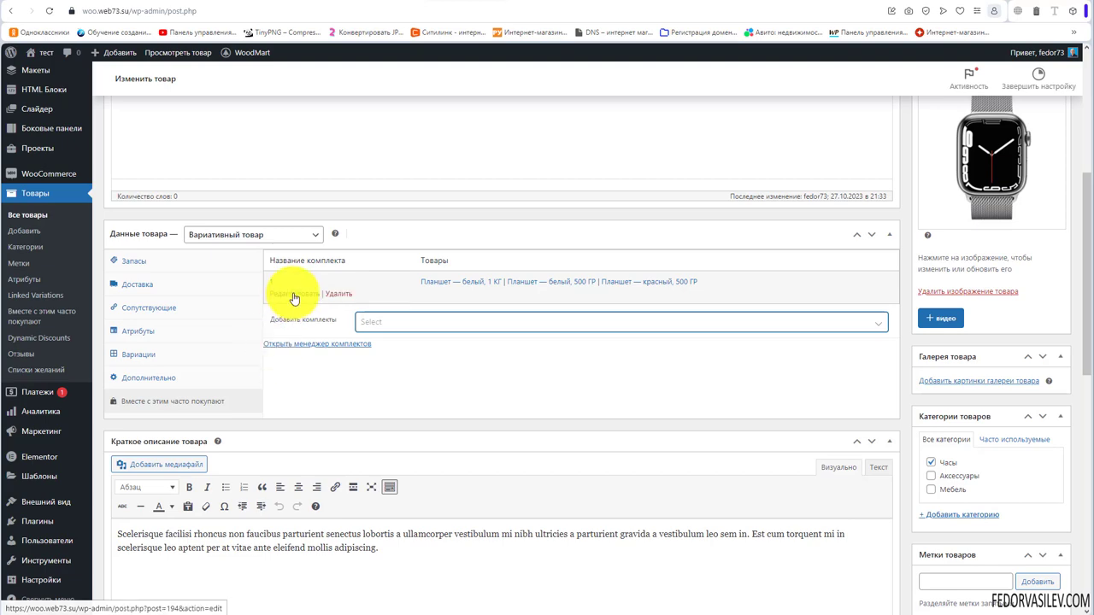
{"action": "scroll", "coordinate": [440, 398], "scroll_direction": "up", "scroll_amount": 3}
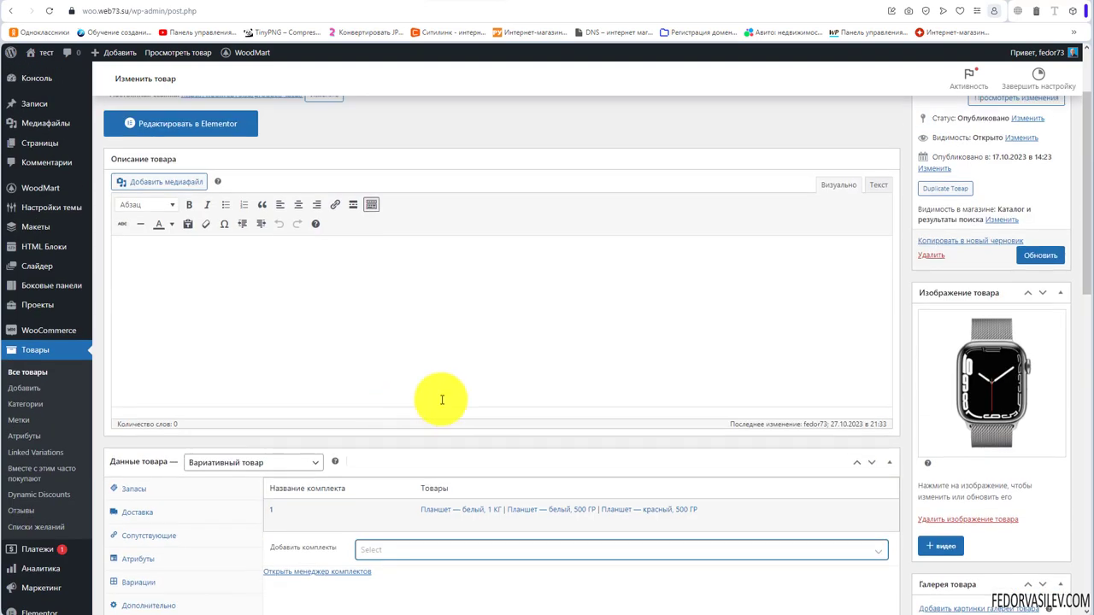
{"action": "left_click", "coordinate": [1023, 260]}
Examine the Часы storefront page, including its Вместе с этим часто покупают block
{"action": "scroll", "coordinate": [666, 369], "scroll_direction": "down", "scroll_amount": 3}
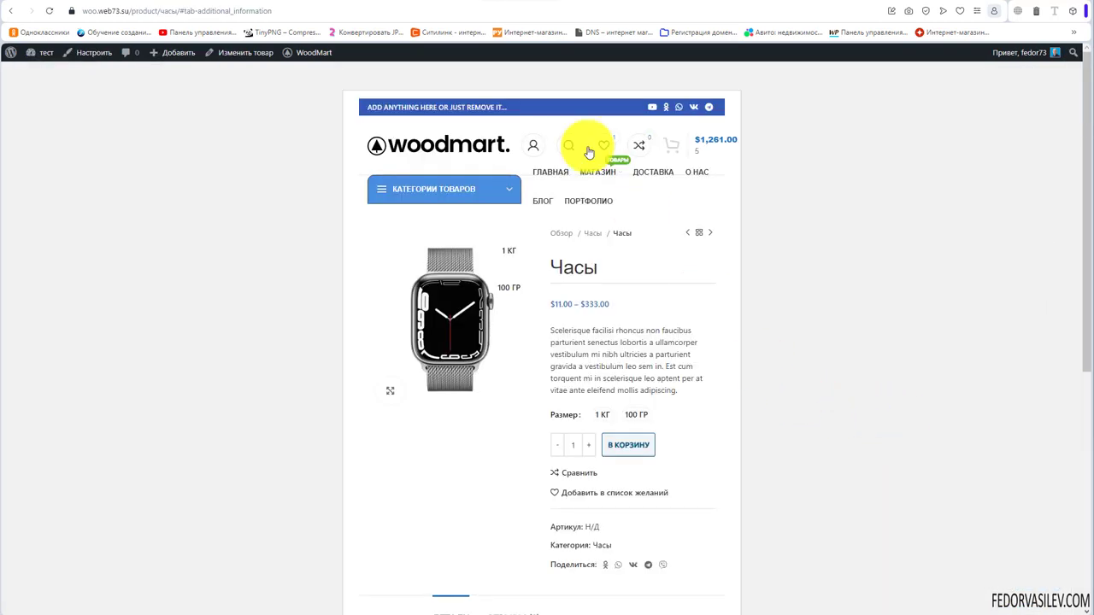
{"action": "scroll", "coordinate": [667, 282], "scroll_direction": "down", "scroll_amount": 3}
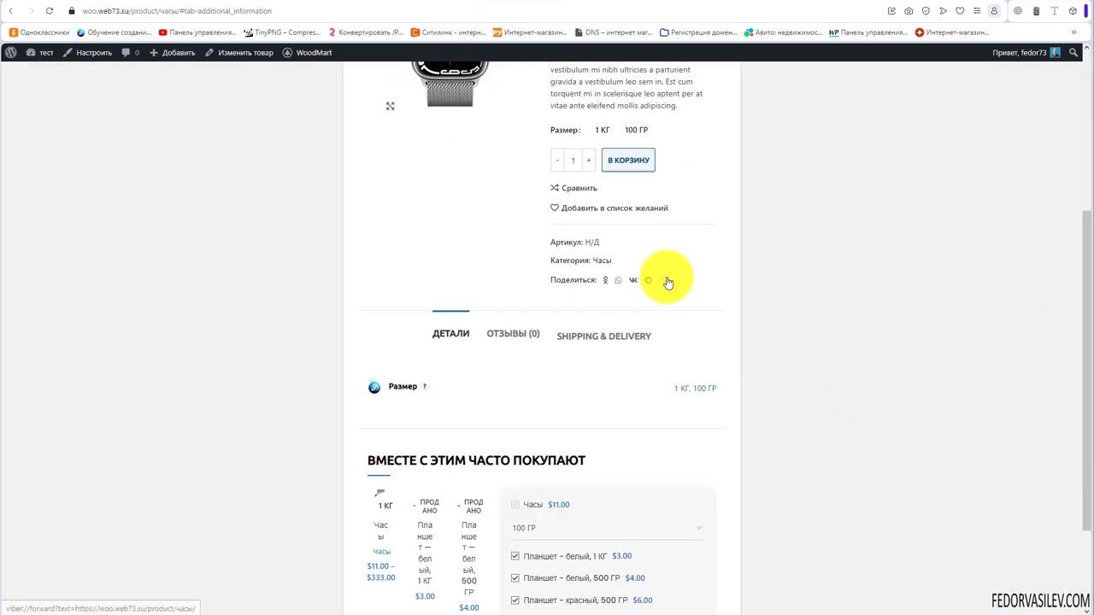
{"action": "scroll", "coordinate": [657, 275], "scroll_direction": "up", "scroll_amount": 3}
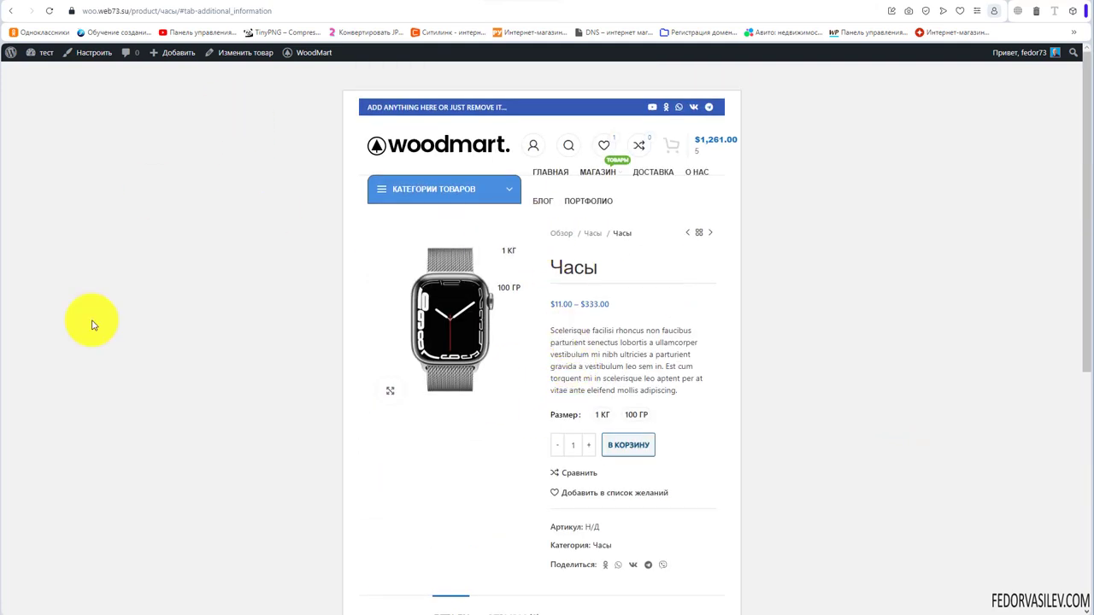
{"action": "scroll", "coordinate": [572, 267], "scroll_direction": "down", "scroll_amount": 1}
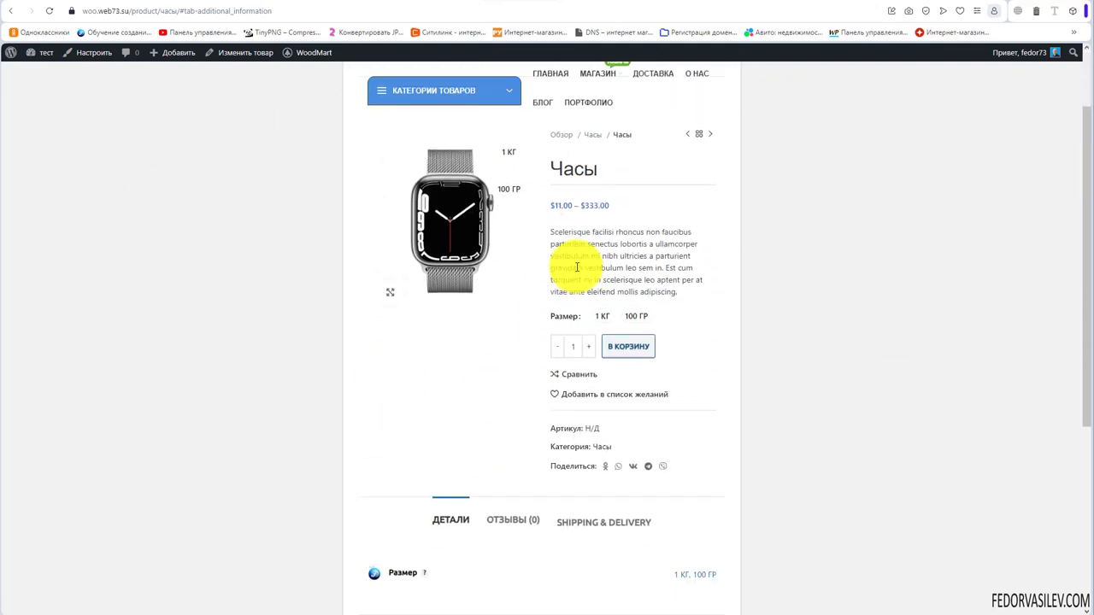
{"action": "scroll", "coordinate": [478, 299], "scroll_direction": "up", "scroll_amount": 1}
{"action": "scroll", "coordinate": [554, 278], "scroll_direction": "down", "scroll_amount": 3}
{"action": "scroll", "coordinate": [554, 278], "scroll_direction": "down", "scroll_amount": 1}
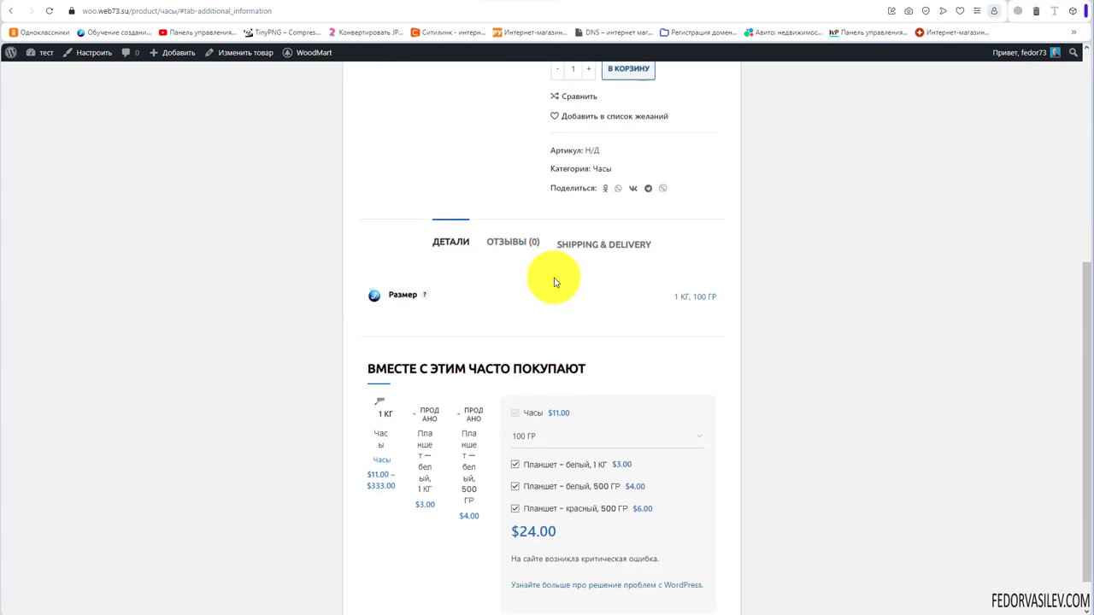
{"action": "left_click_drag", "start_coordinate": [386, 323], "coordinate": [501, 323]}
{"action": "left_click", "coordinate": [633, 313]}
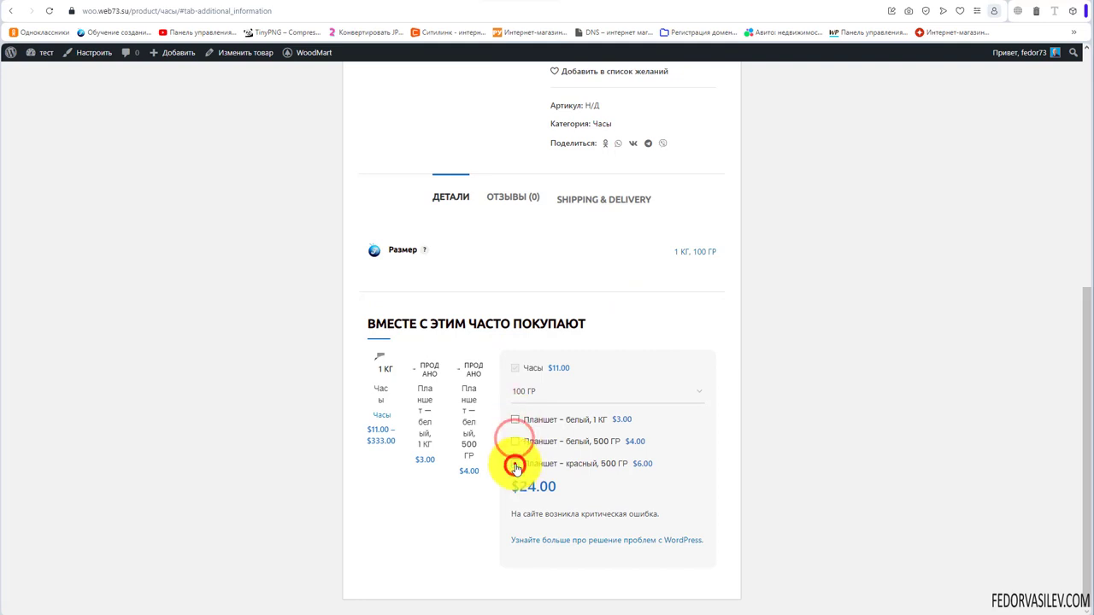
Try clearing the Планшет checkboxes in the storefront bundle block and select them all again
{"action": "left_click", "coordinate": [514, 442]}
{"action": "left_click", "coordinate": [514, 420]}
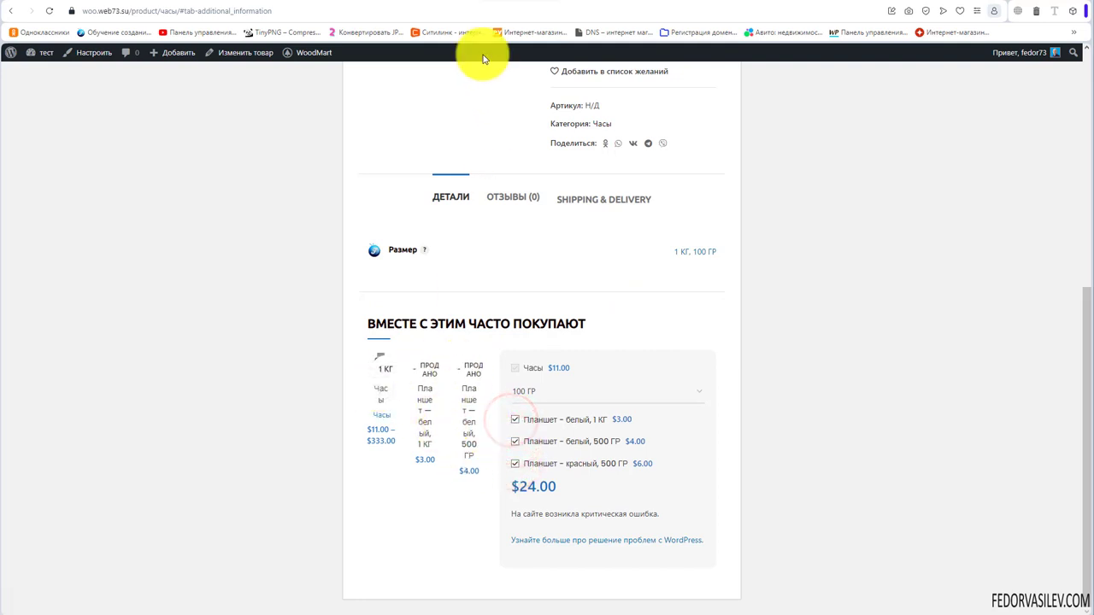
Return to the site admin and check the theme version on the WoodMart welcome page
{"action": "left_click", "coordinate": [449, 2]}
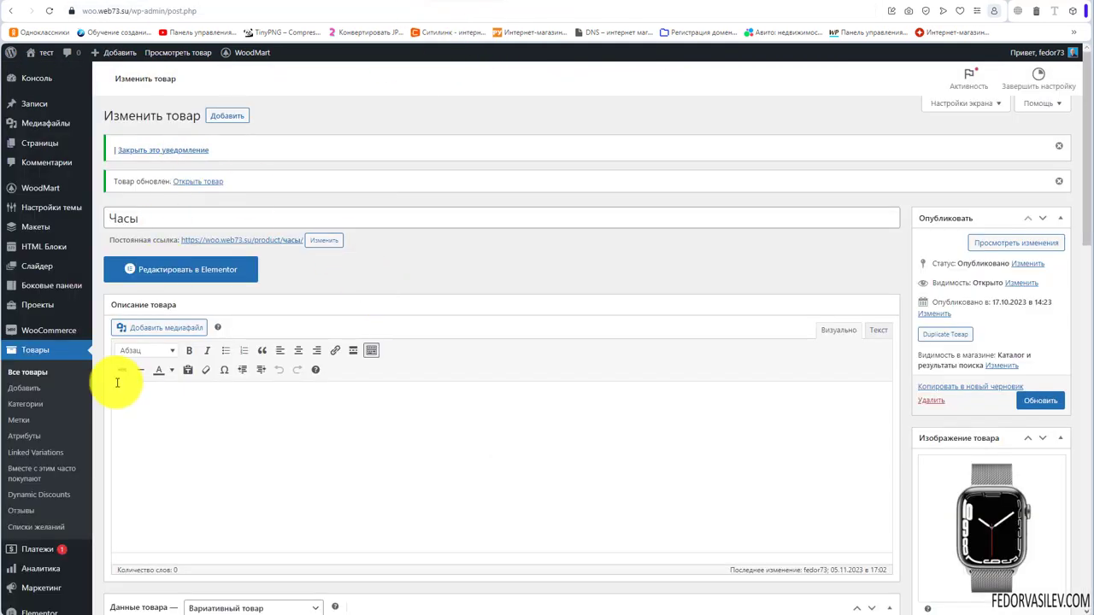
{"action": "mouse_move", "coordinate": [29, 190]}
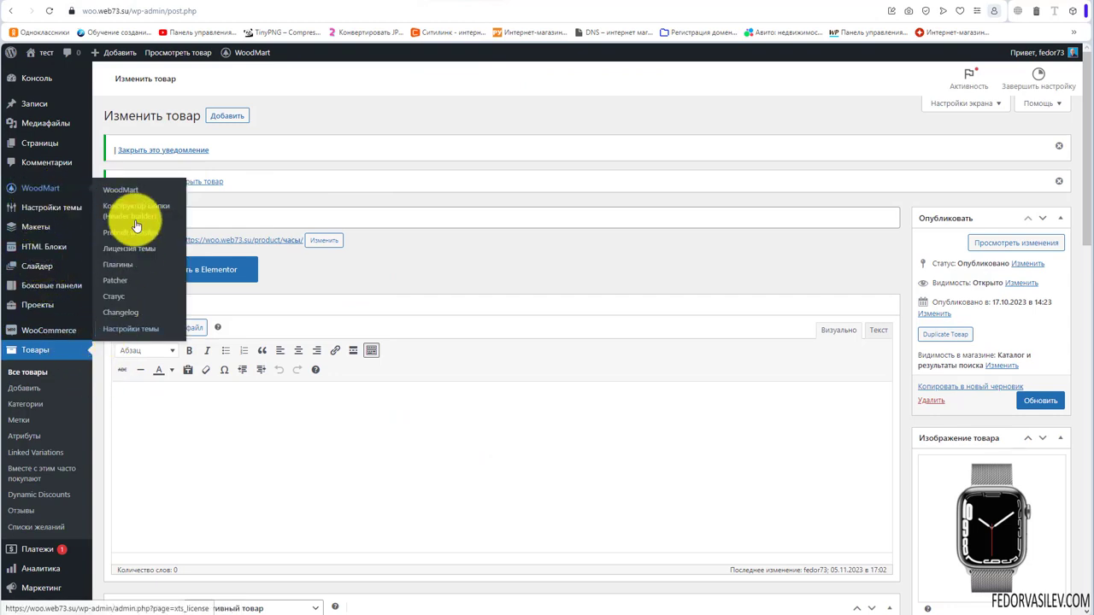
{"action": "left_click", "coordinate": [122, 191]}
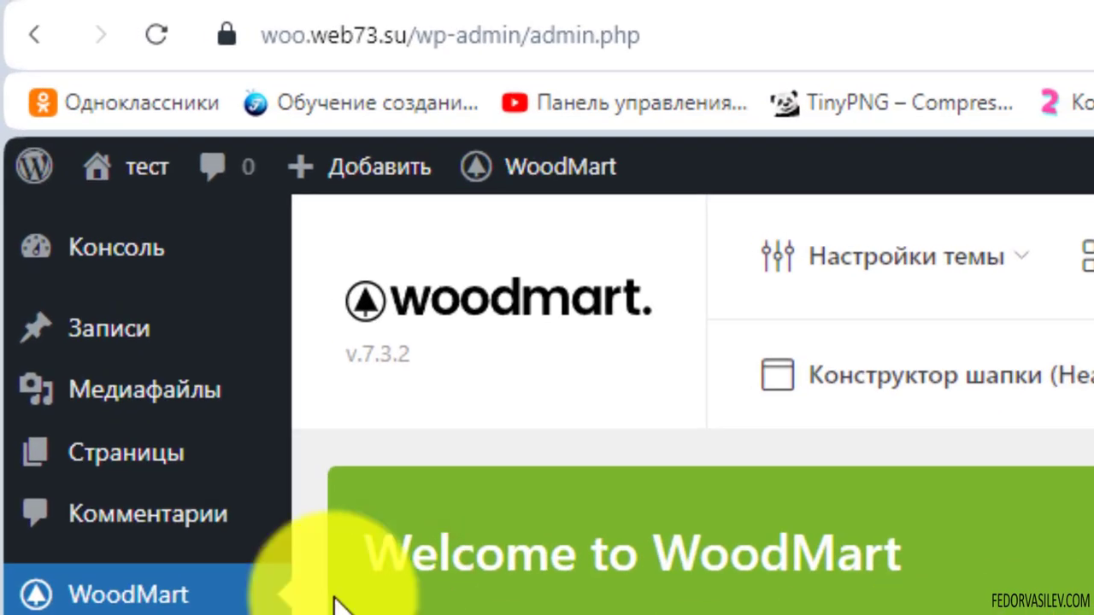
{"action": "left_click", "coordinate": [343, 360]}
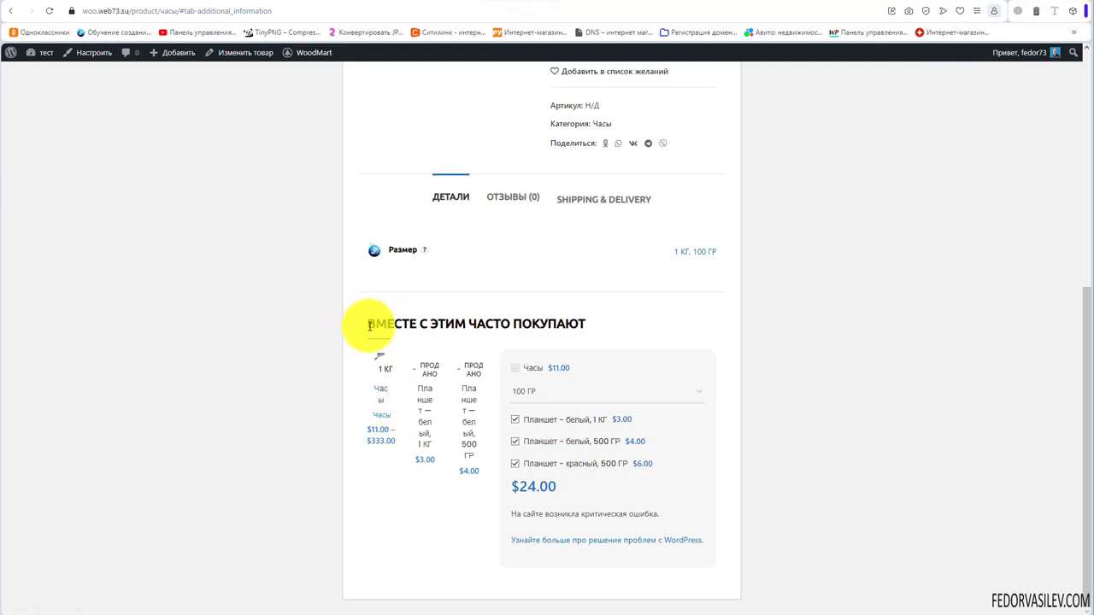
Review the Вместе с этим часто покупают heading and bundle on the Часы storefront page again
{"action": "left_click_drag", "start_coordinate": [369, 325], "coordinate": [586, 323]}
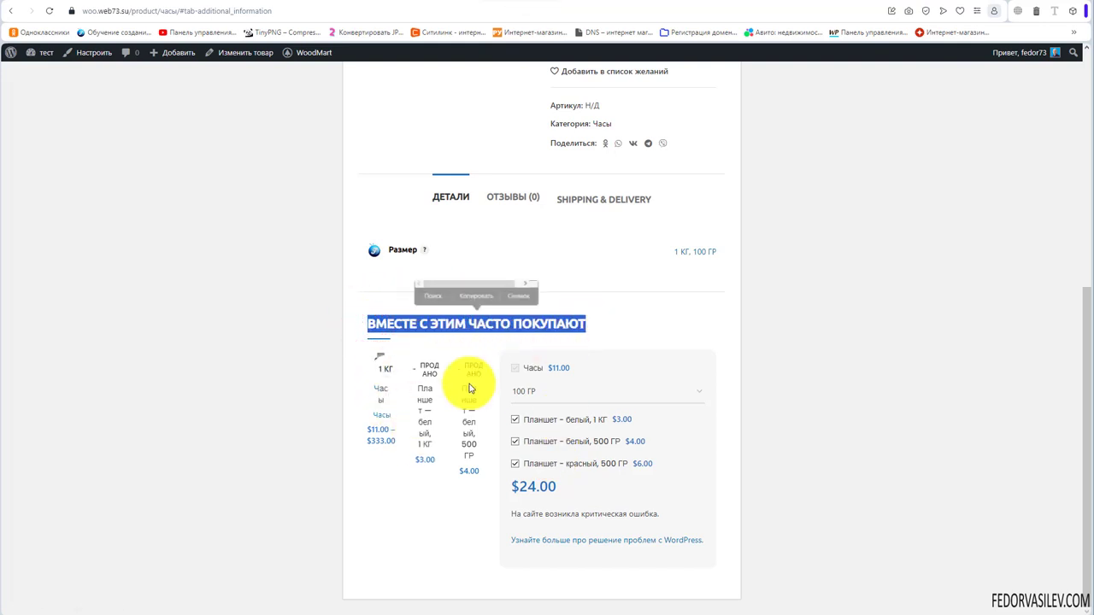
{"action": "scroll", "coordinate": [493, 374], "scroll_direction": "up", "scroll_amount": 3}
{"action": "scroll", "coordinate": [493, 374], "scroll_direction": "up", "scroll_amount": 3}
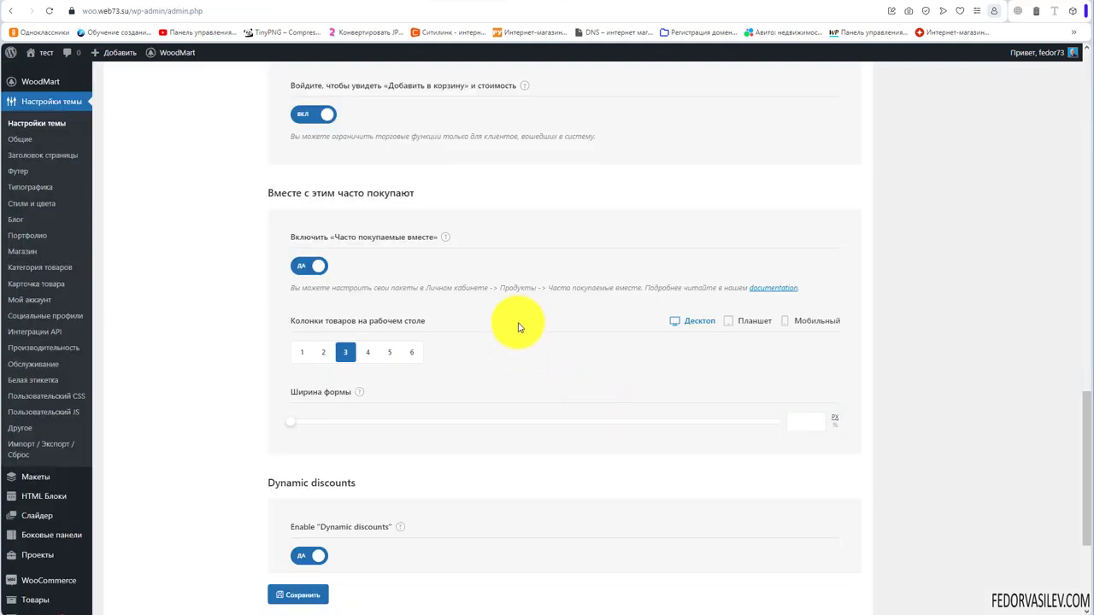
Examine the Dynamic discounts section of the theme's shop settings, including the Show discounts table option and its description
{"action": "scroll", "coordinate": [501, 287], "scroll_direction": "down", "scroll_amount": 3}
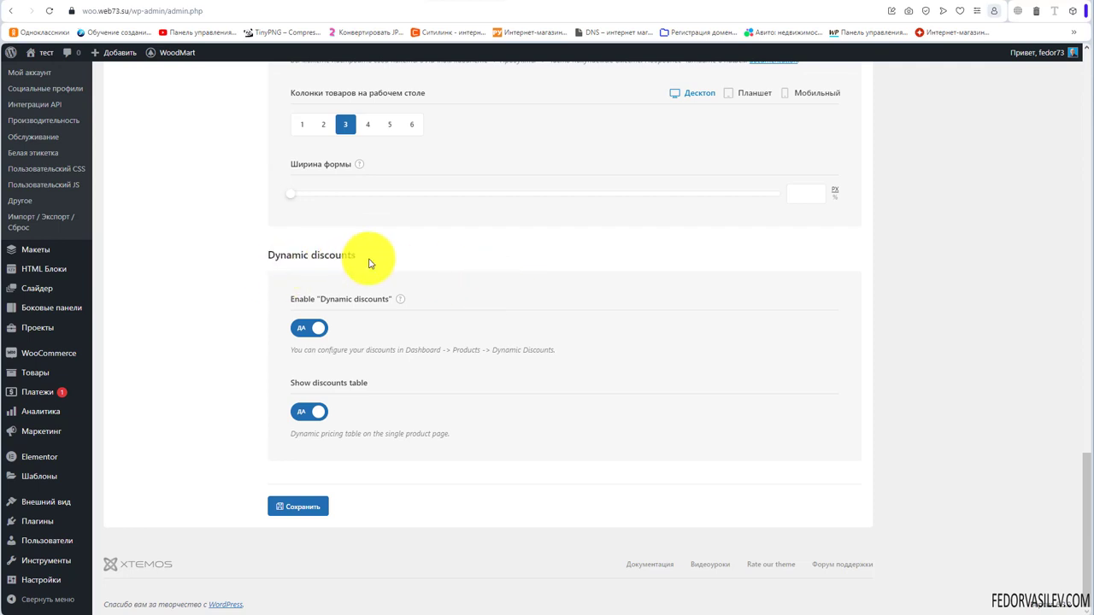
{"action": "triple_click", "coordinate": [369, 256]}
{"action": "left_click", "coordinate": [383, 258]}
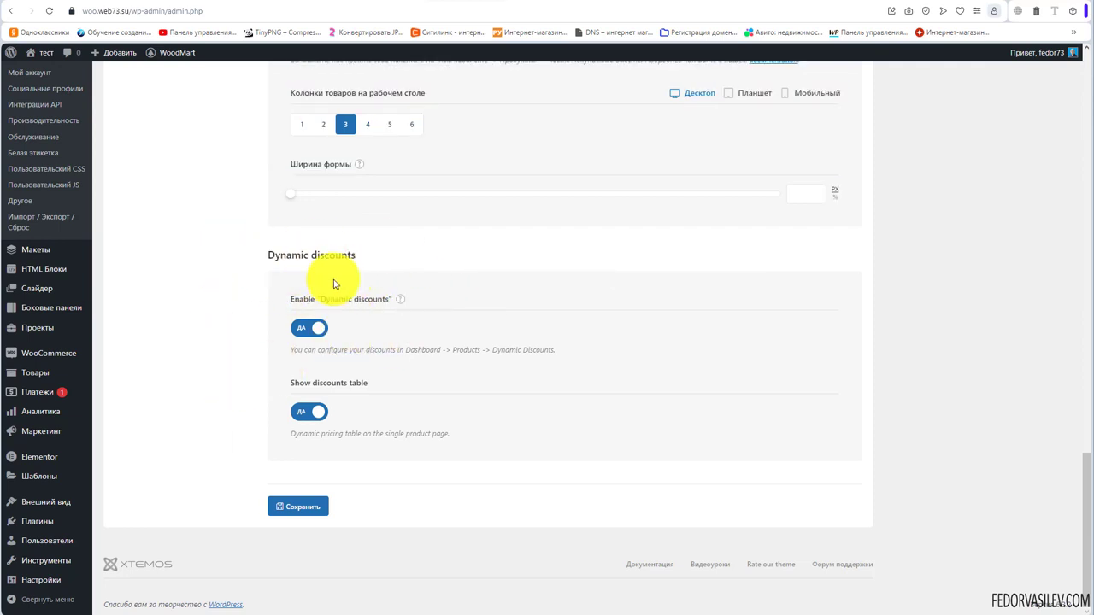
{"action": "mouse_move", "coordinate": [399, 299]}
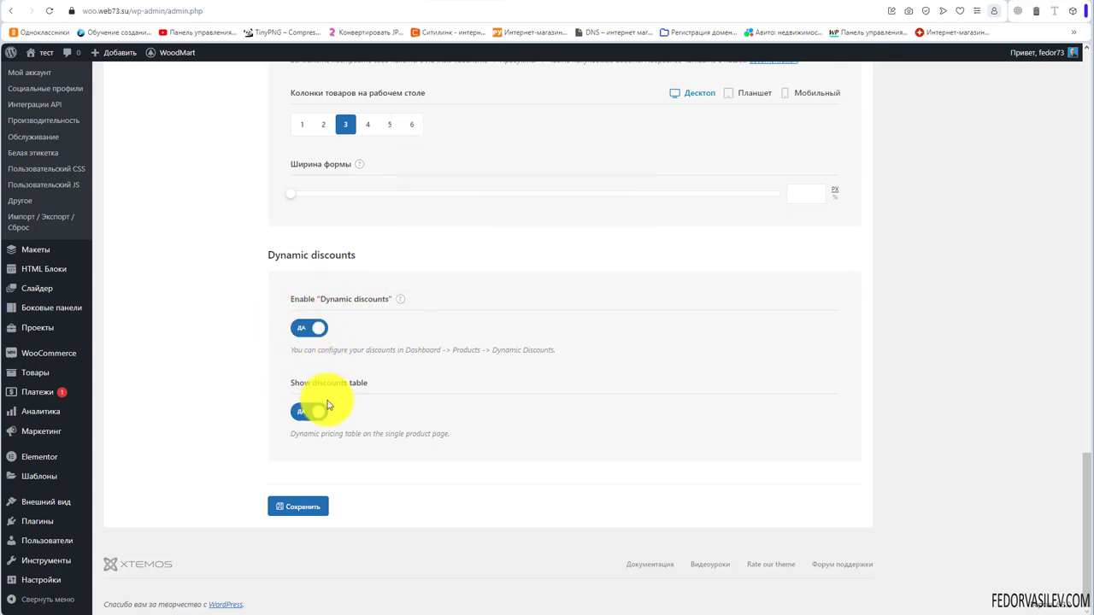
{"action": "left_click_drag", "start_coordinate": [327, 435], "coordinate": [437, 434]}
{"action": "left_click", "coordinate": [298, 445]}
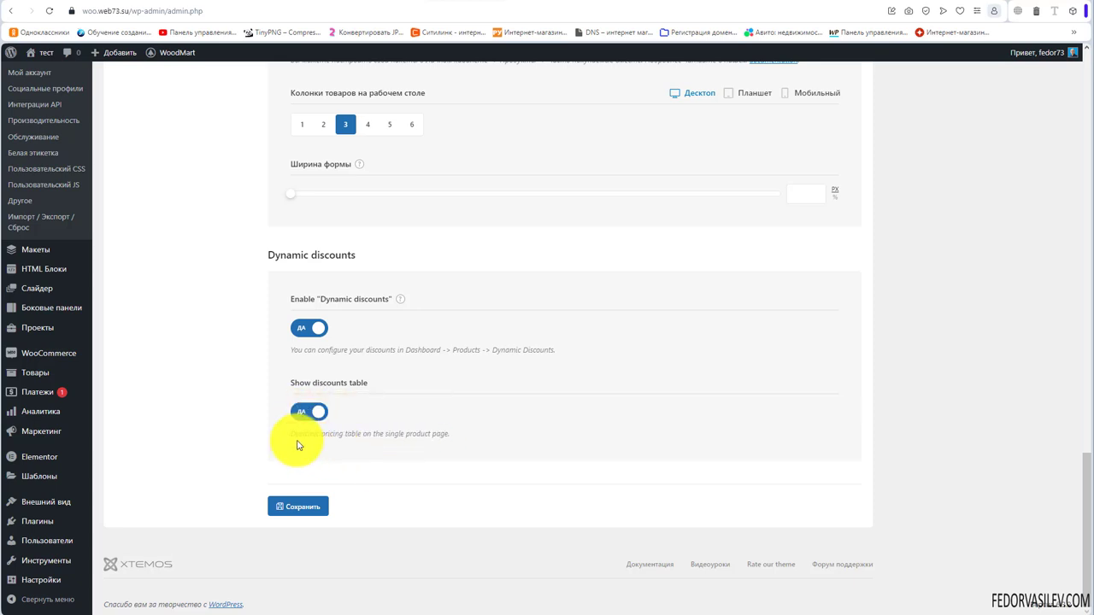
{"action": "left_click_drag", "start_coordinate": [289, 436], "coordinate": [318, 434]}
{"action": "left_click", "coordinate": [402, 432]}
{"action": "left_click", "coordinate": [318, 434]}
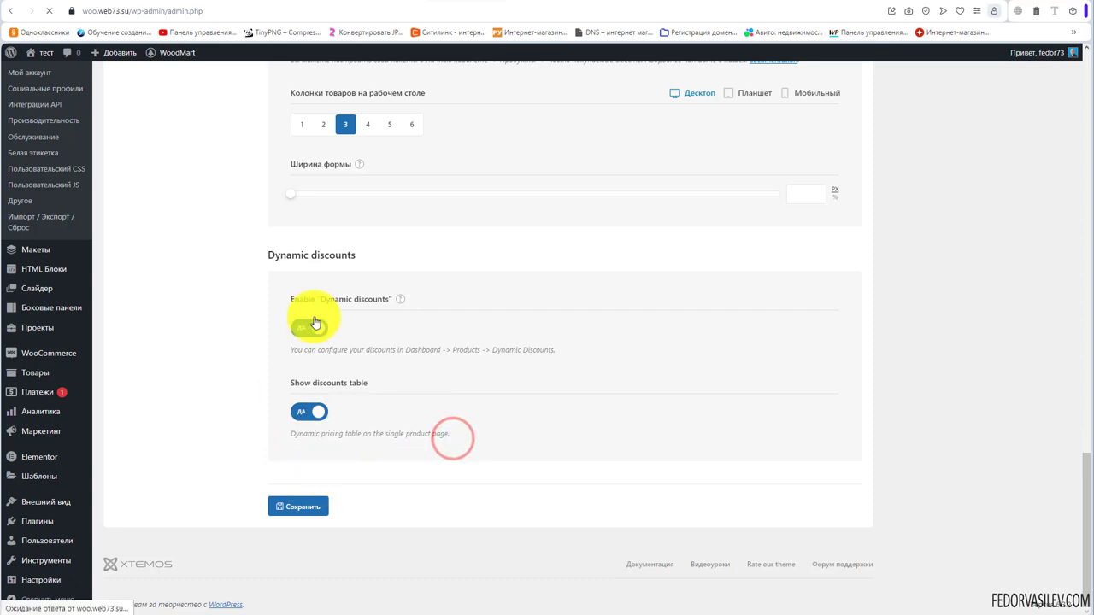
Open the Dynamic Discounts page of Товары
{"action": "scroll", "coordinate": [80, 488], "scroll_direction": "up", "scroll_amount": 15}
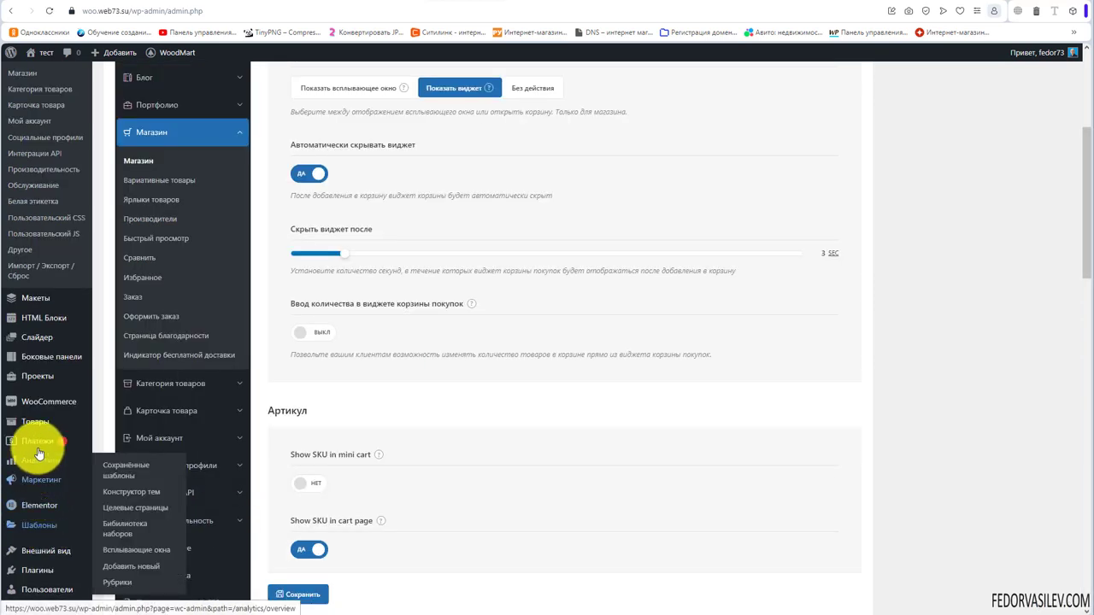
{"action": "mouse_move", "coordinate": [34, 422]}
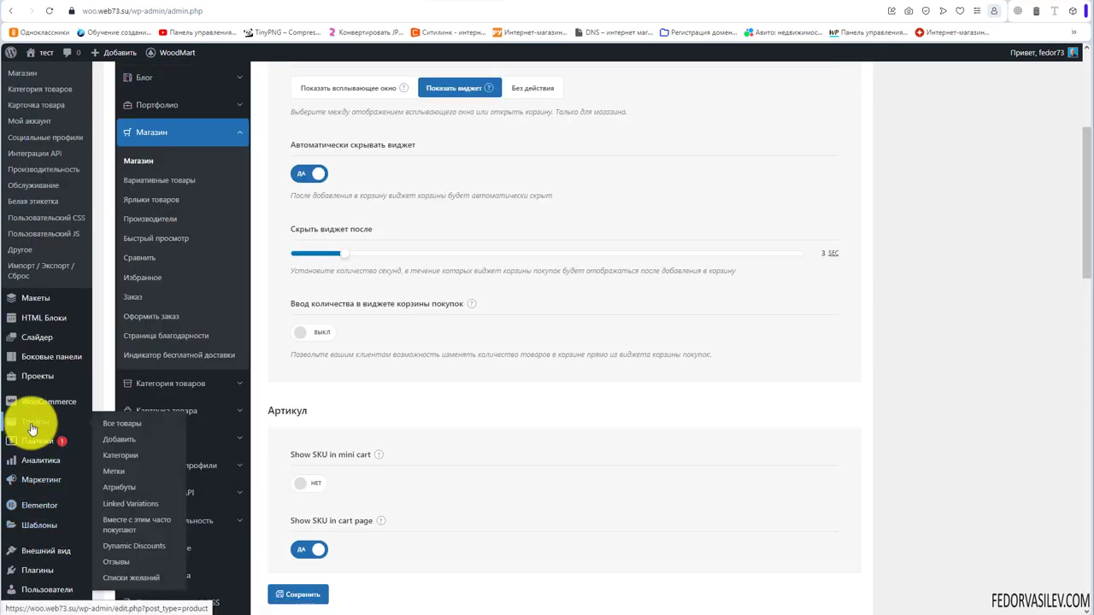
{"action": "left_click", "coordinate": [143, 547]}
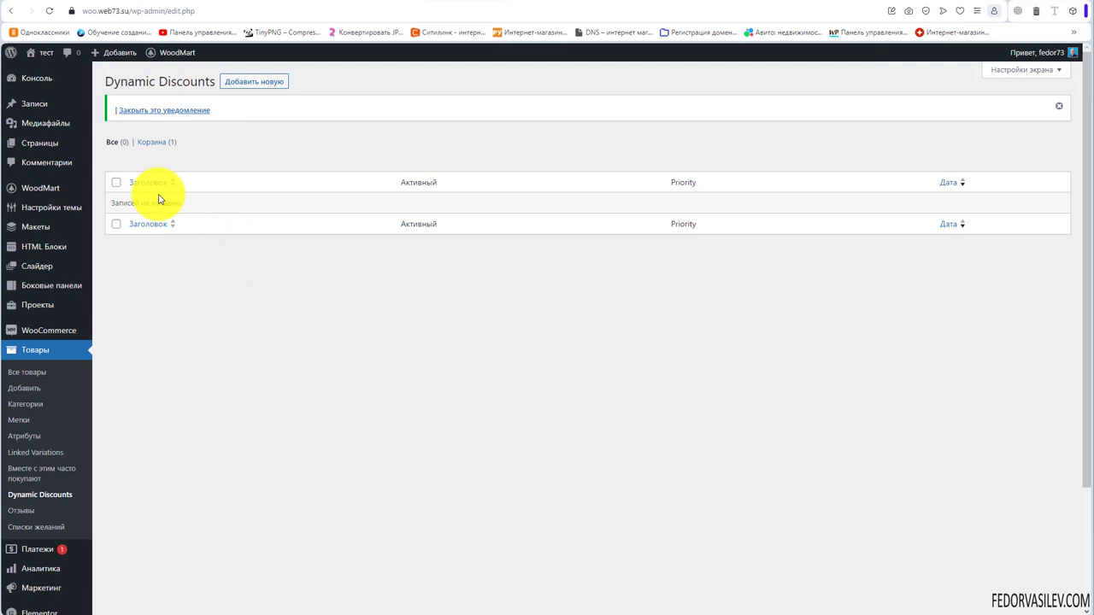
Create a new dynamic discount titled 1 and review its Priority setting and description
{"action": "left_click", "coordinate": [255, 81]}
{"action": "type", "text": "1"}
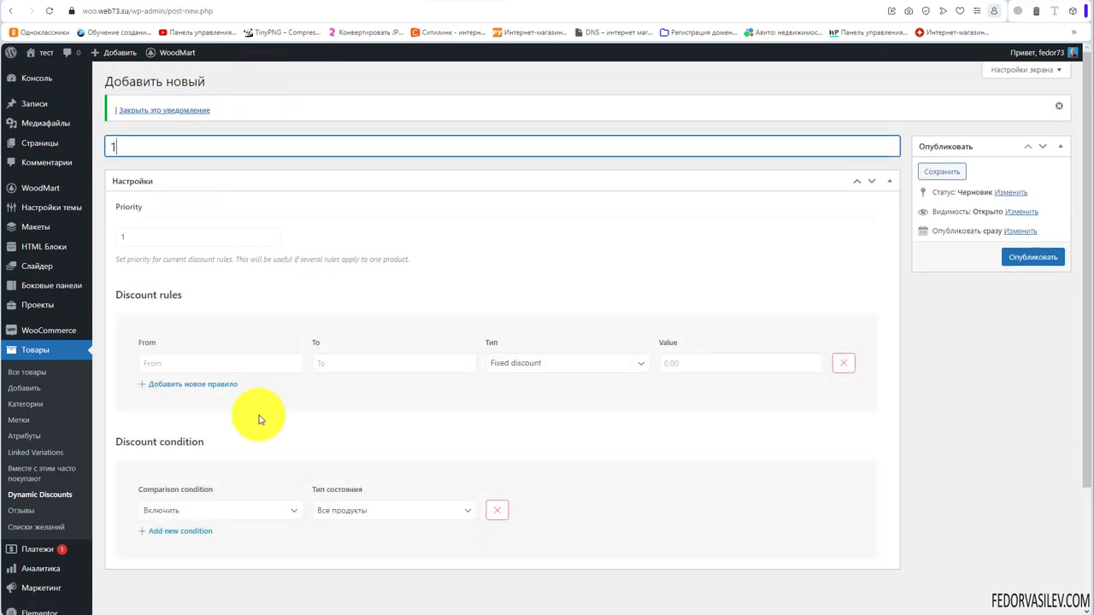
{"action": "left_click", "coordinate": [150, 205]}
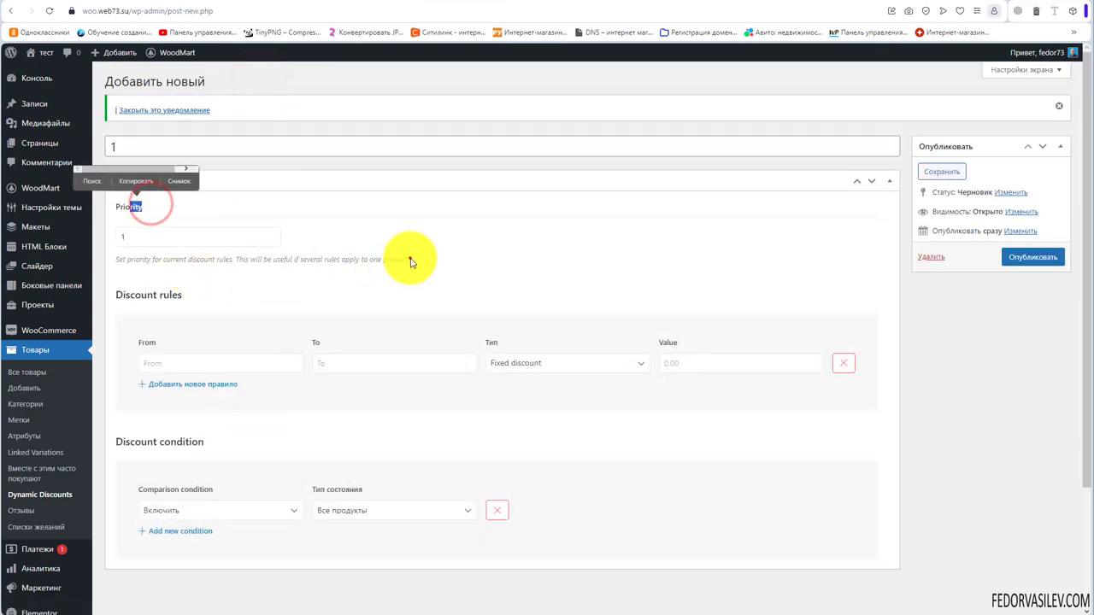
{"action": "left_click_drag", "start_coordinate": [408, 254], "coordinate": [166, 256]}
{"action": "left_click", "coordinate": [187, 276]}
{"action": "left_click", "coordinate": [127, 237]}
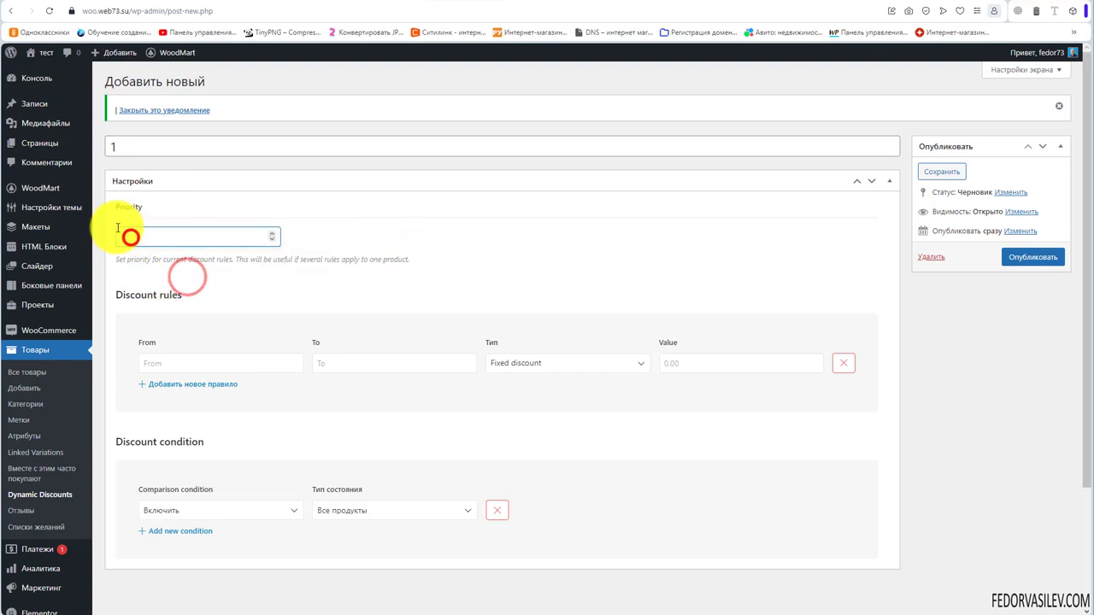
Fill in the first discount rule with To 10, Percentage discount as the type and a value of 5
{"action": "left_click", "coordinate": [152, 364]}
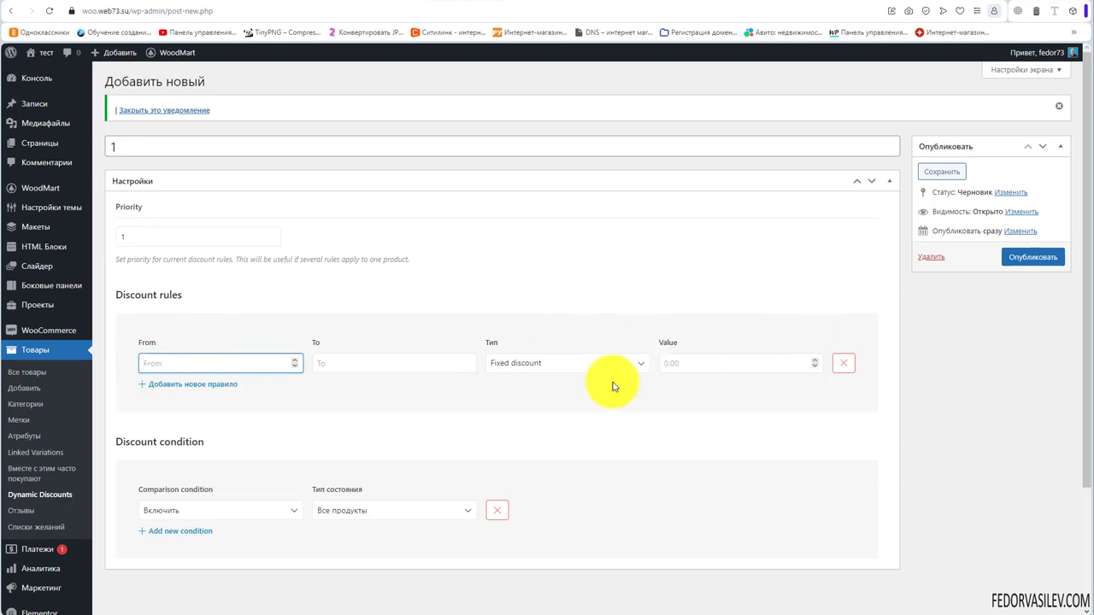
{"action": "left_click", "coordinate": [150, 363]}
{"action": "left_click", "coordinate": [339, 364]}
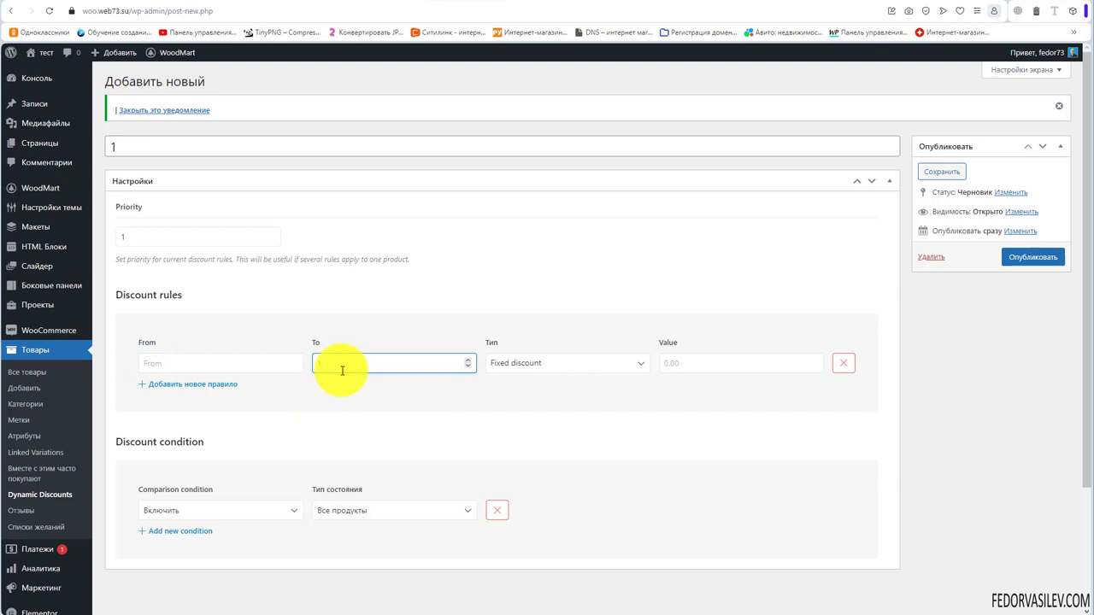
{"action": "left_click", "coordinate": [505, 364]}
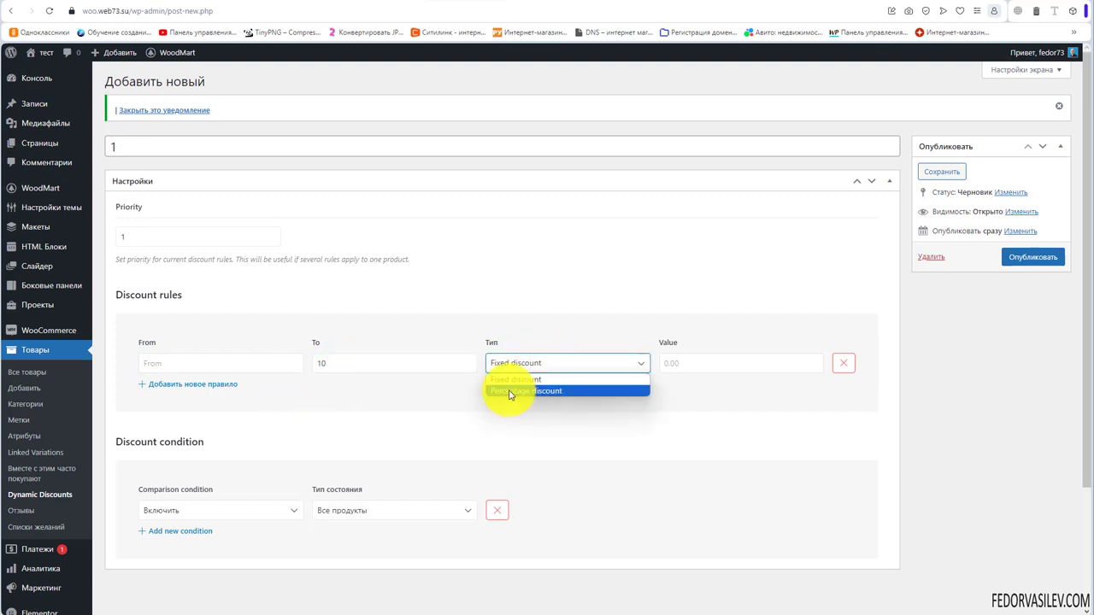
{"action": "left_click", "coordinate": [510, 392]}
{"action": "left_click", "coordinate": [522, 362]}
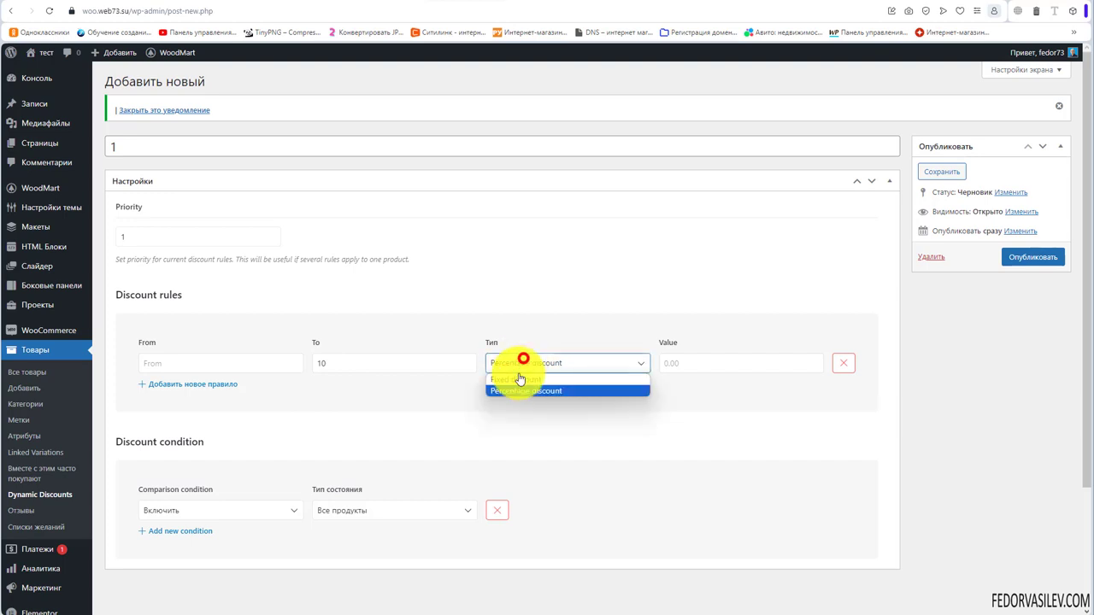
{"action": "left_click", "coordinate": [512, 392]}
{"action": "left_click", "coordinate": [691, 365]}
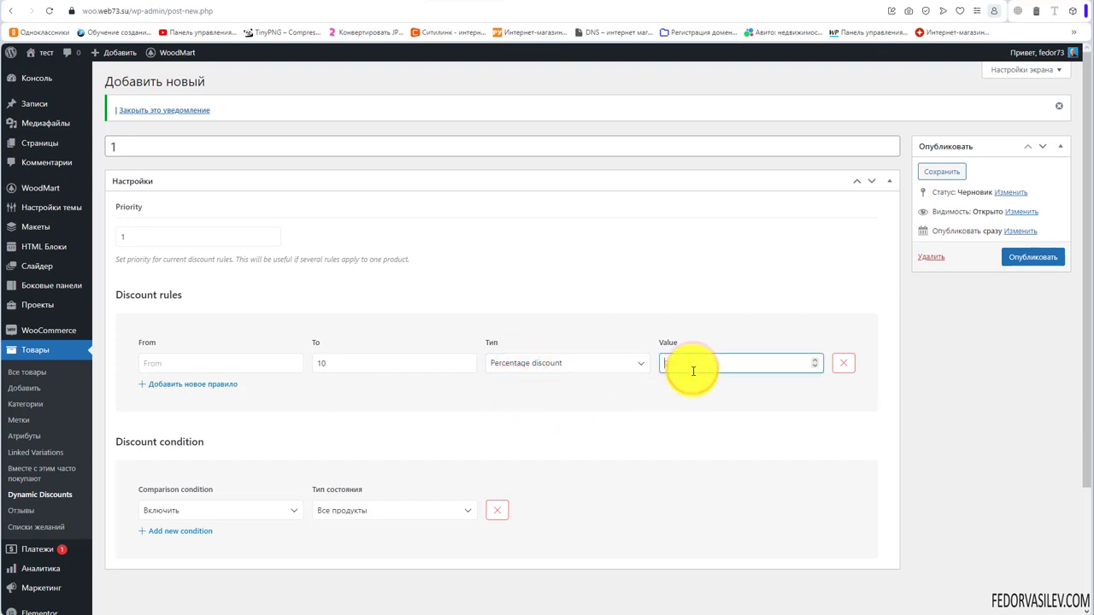
{"action": "type", "text": "5"}
Add a second discount rule with To 15, Percentage discount as the type and a value of 10
{"action": "left_click", "coordinate": [211, 384]}
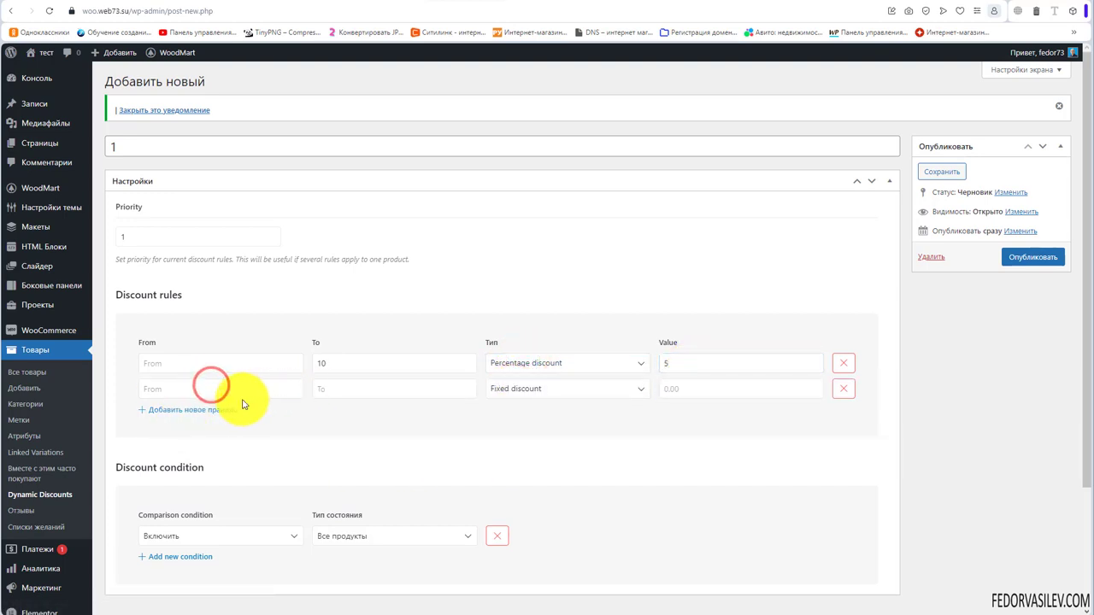
{"action": "left_click", "coordinate": [333, 392]}
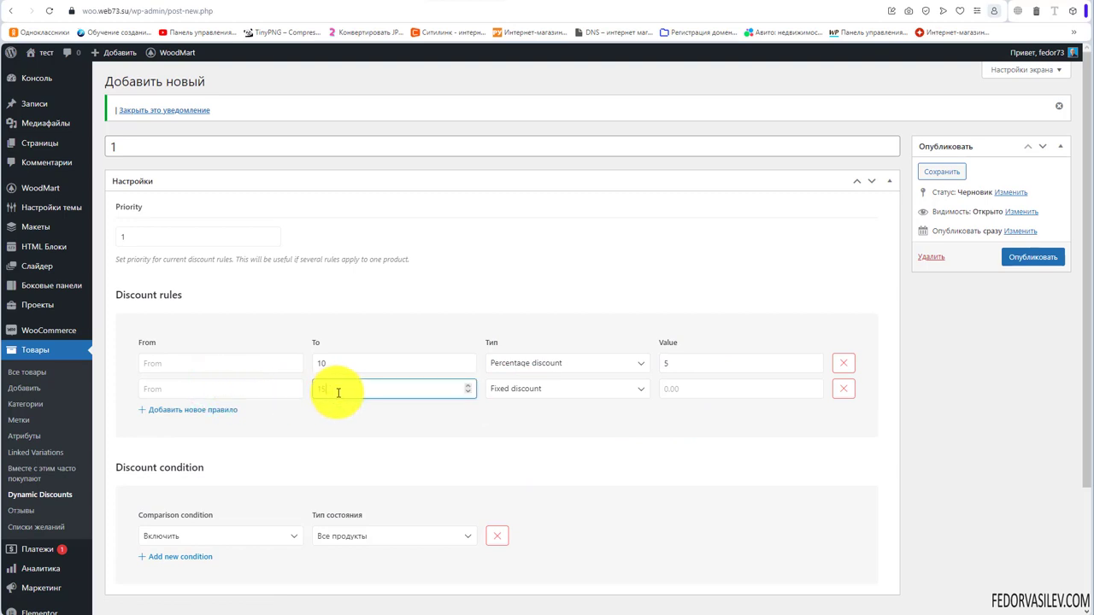
{"action": "left_click", "coordinate": [693, 391]}
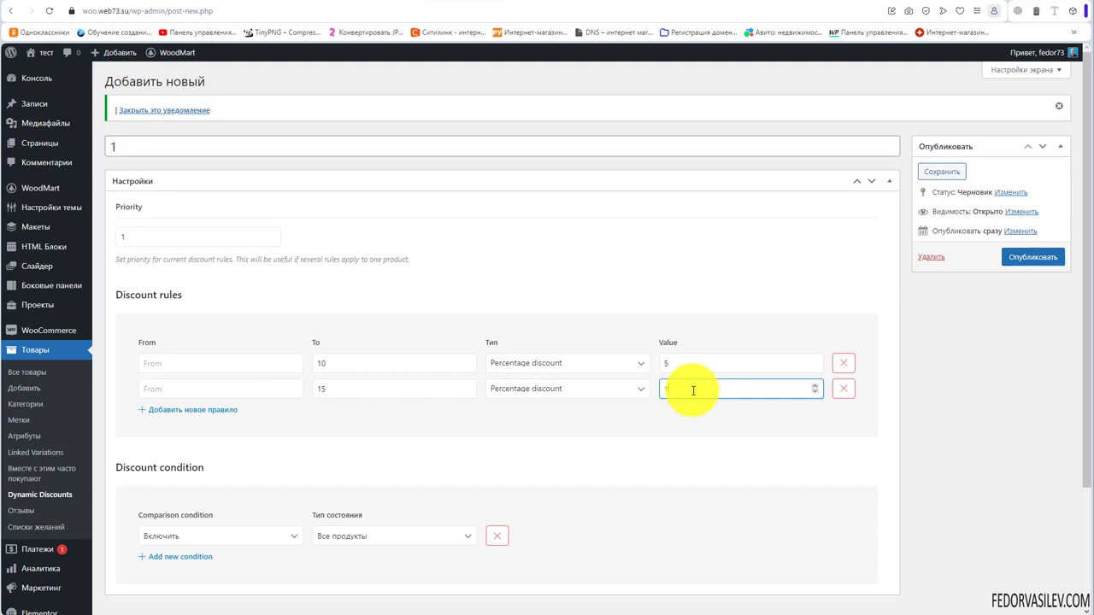
{"action": "type", "text": "10"}
Add a third discount rule with To 30, Percentage discount as the type and a value of 15
{"action": "left_click", "coordinate": [194, 410]}
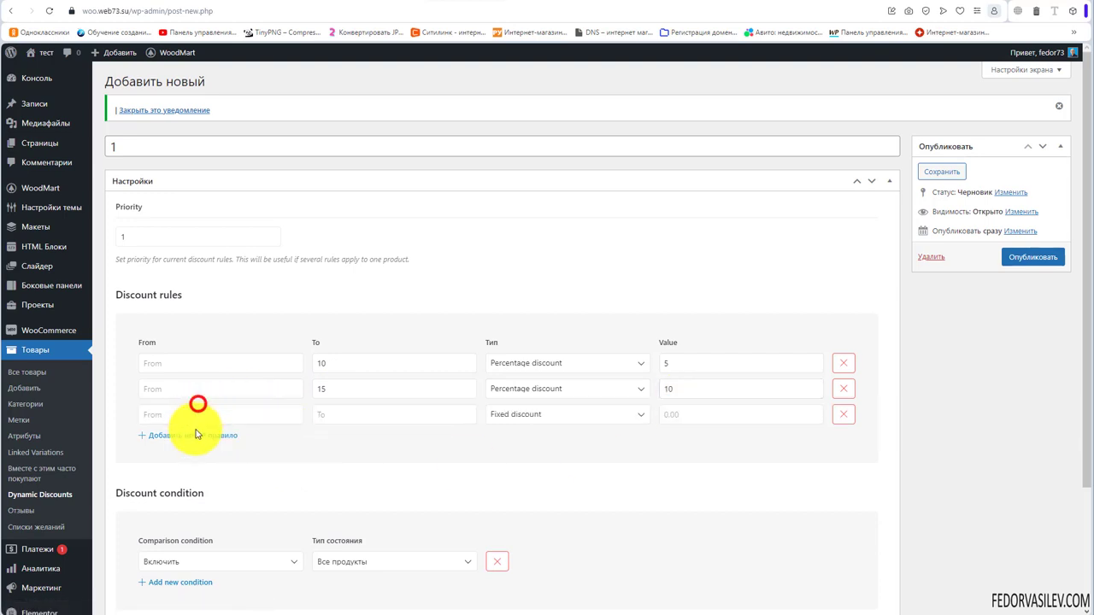
{"action": "left_click", "coordinate": [389, 415]}
{"action": "type", "text": "30"}
{"action": "left_click", "coordinate": [559, 412]}
{"action": "left_click", "coordinate": [523, 440]}
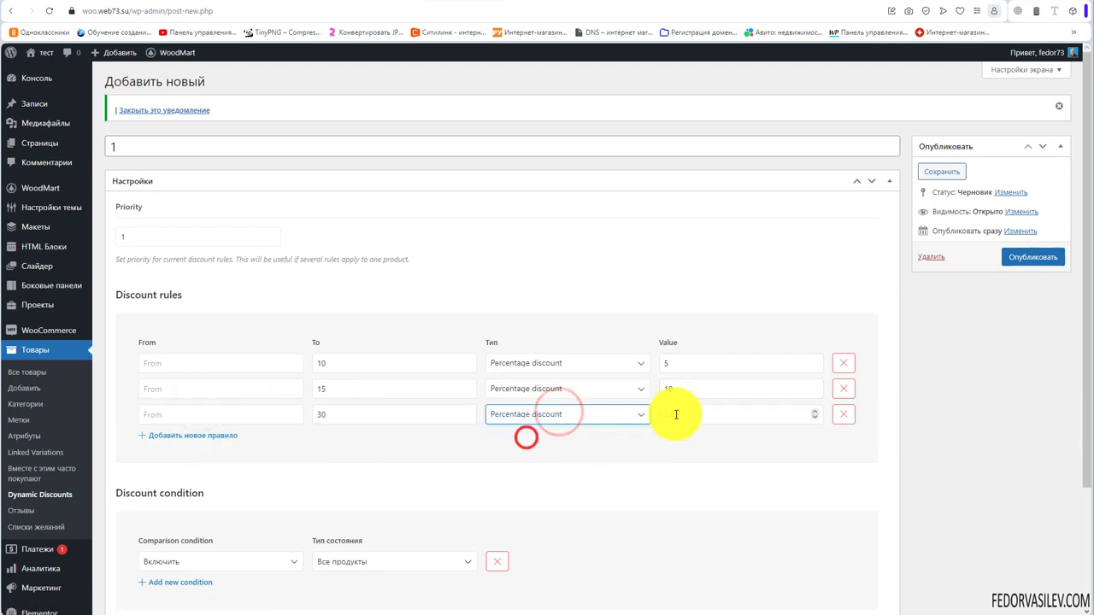
{"action": "left_click", "coordinate": [679, 414]}
{"action": "type", "text": "15"}
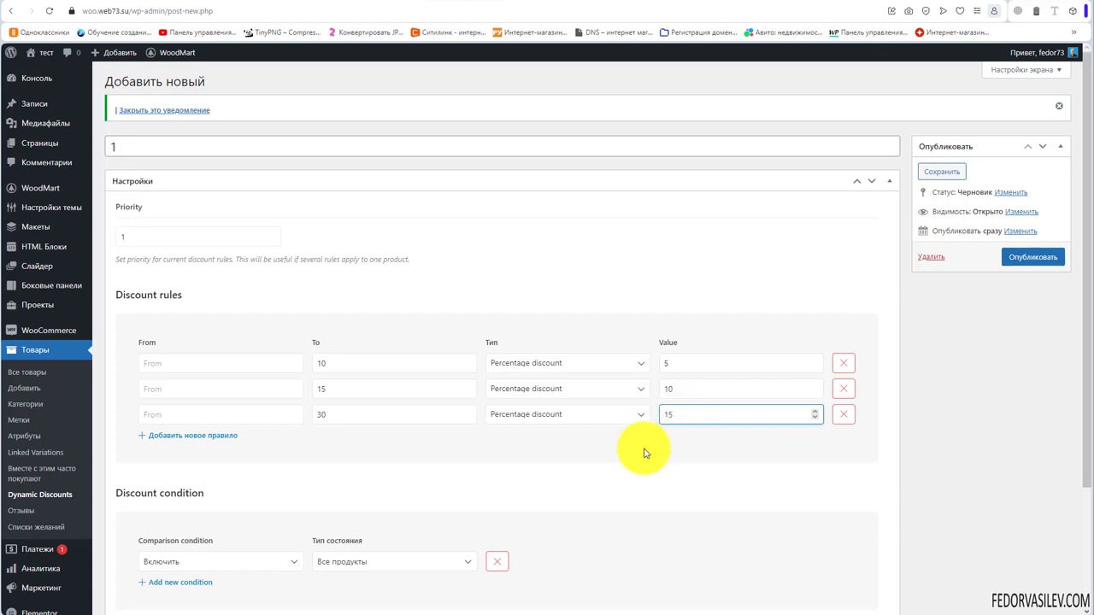
Try a discount condition that includes the simple product Ноутбук (ID: 24) through the id Простого продукта type
{"action": "scroll", "coordinate": [647, 452], "scroll_direction": "down", "scroll_amount": 3}
{"action": "left_click", "coordinate": [163, 404]}
{"action": "left_click", "coordinate": [163, 419]}
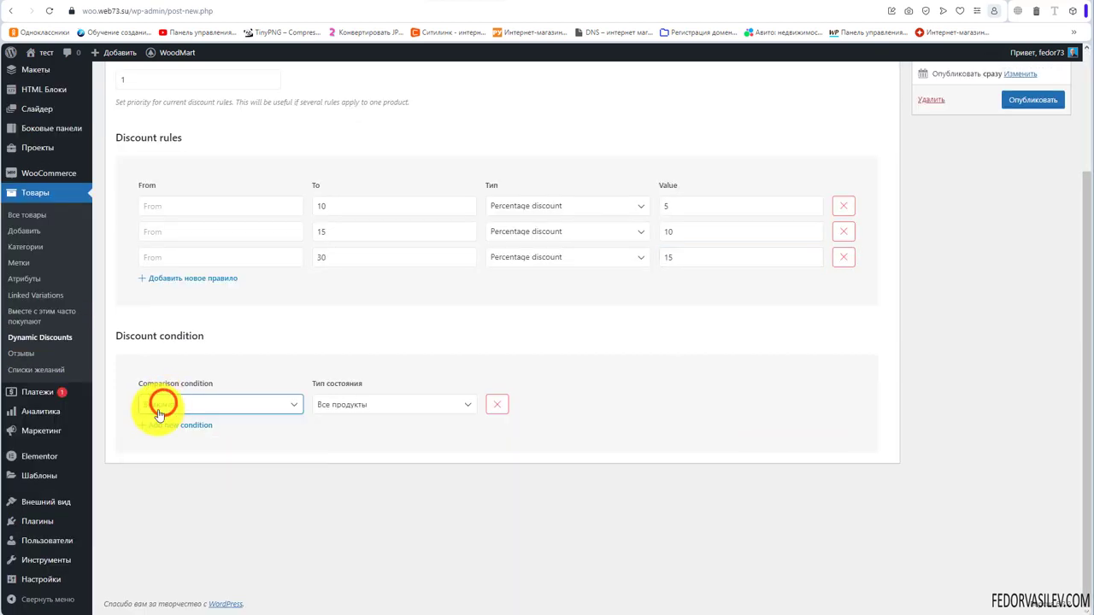
{"action": "left_click", "coordinate": [340, 405]}
{"action": "left_click", "coordinate": [346, 431]}
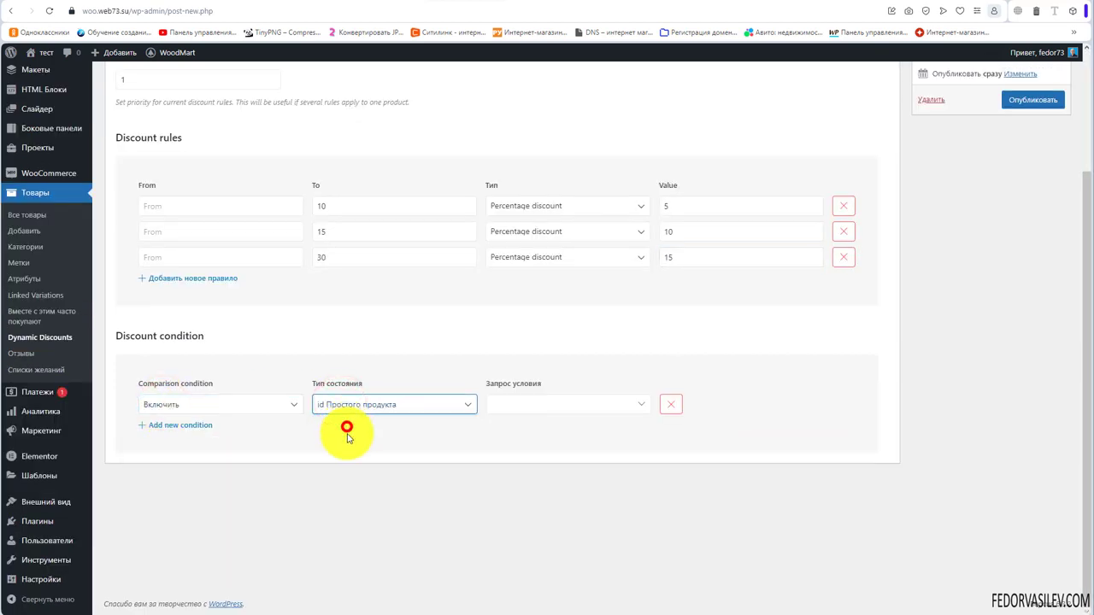
{"action": "left_click", "coordinate": [509, 407]}
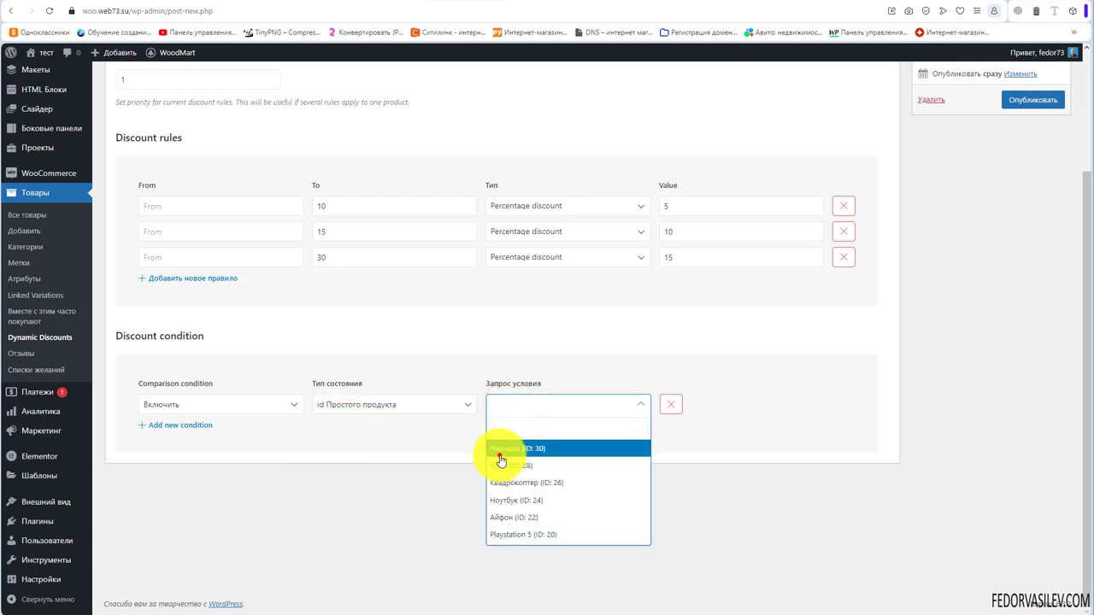
{"action": "left_click", "coordinate": [504, 449]}
{"action": "left_click", "coordinate": [587, 405]}
{"action": "left_click", "coordinate": [511, 497]}
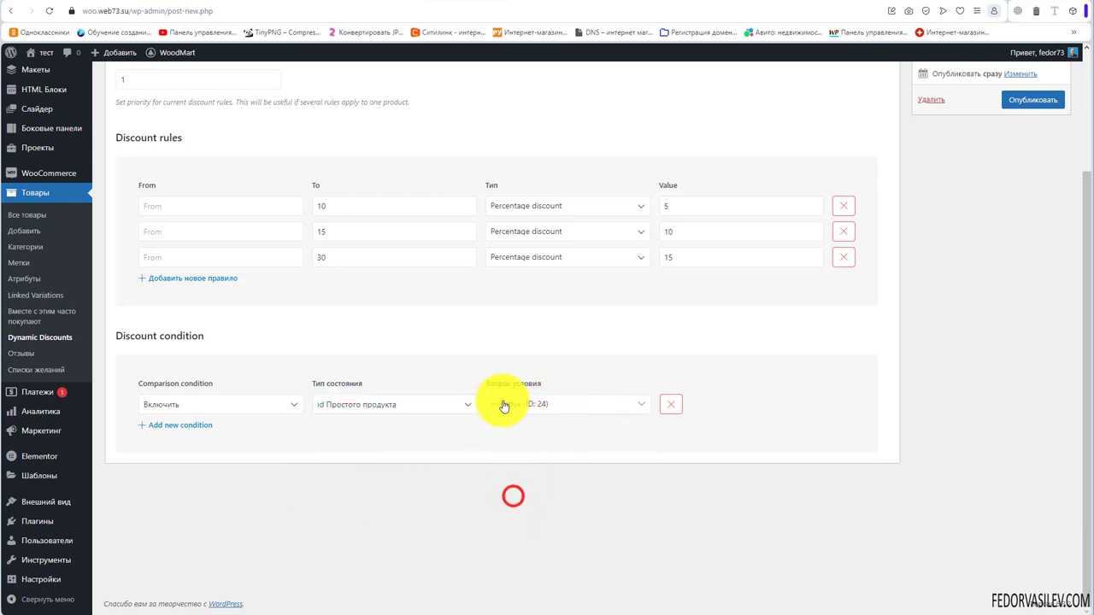
Try switching the discount condition to Категория продукта with the Часы category
{"action": "left_click", "coordinate": [353, 416]}
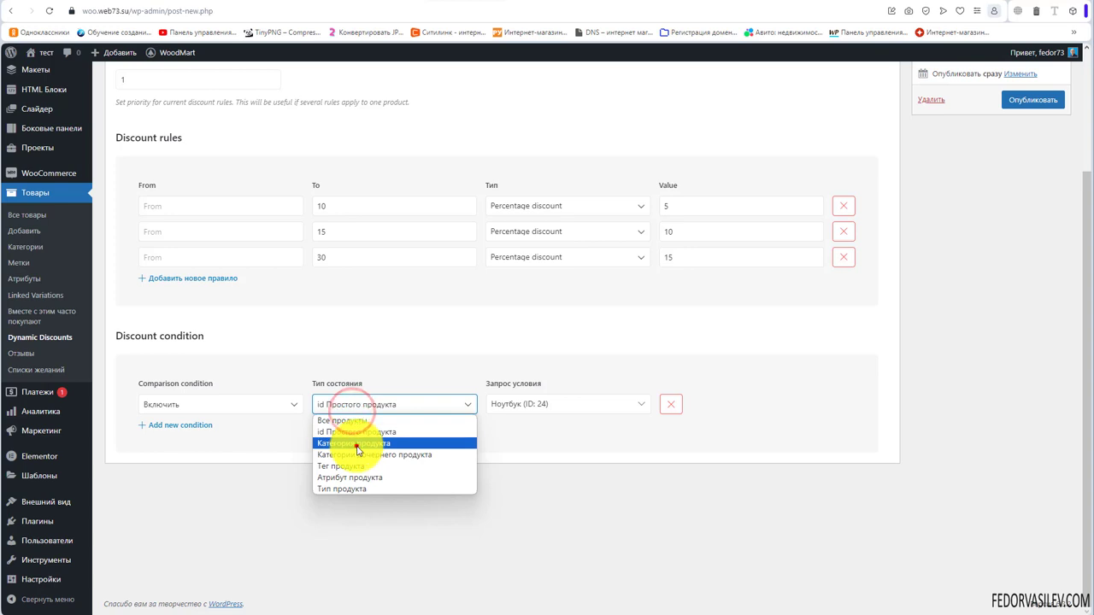
{"action": "left_click", "coordinate": [356, 444]}
{"action": "scroll", "coordinate": [359, 410], "scroll_direction": "up", "scroll_amount": 2}
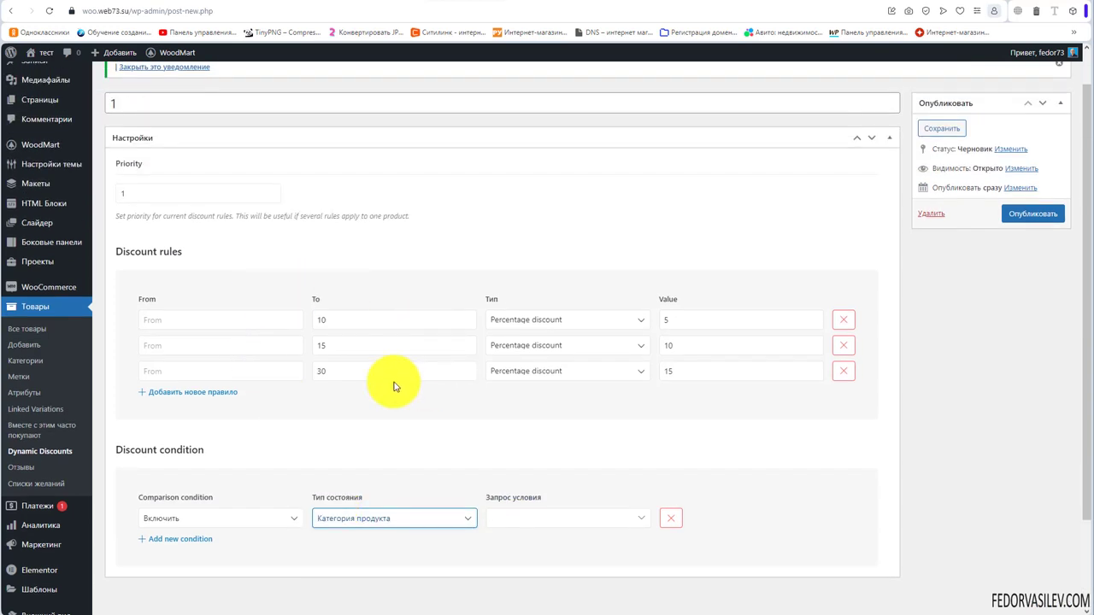
{"action": "left_click", "coordinate": [512, 518]}
{"action": "left_click", "coordinate": [505, 559]}
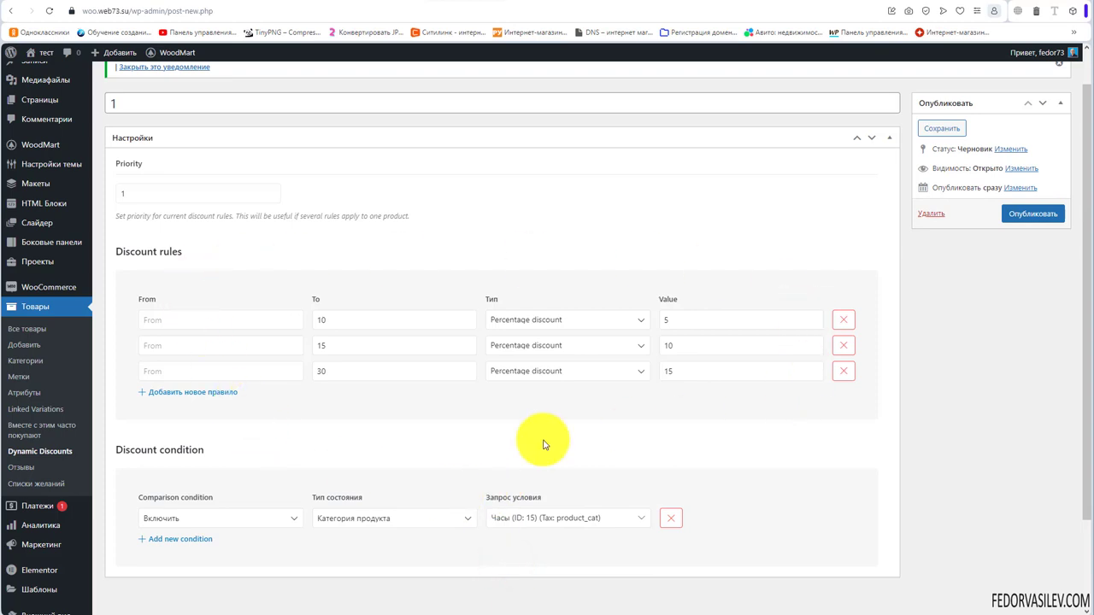
{"action": "scroll", "coordinate": [575, 310], "scroll_direction": "down", "scroll_amount": 2}
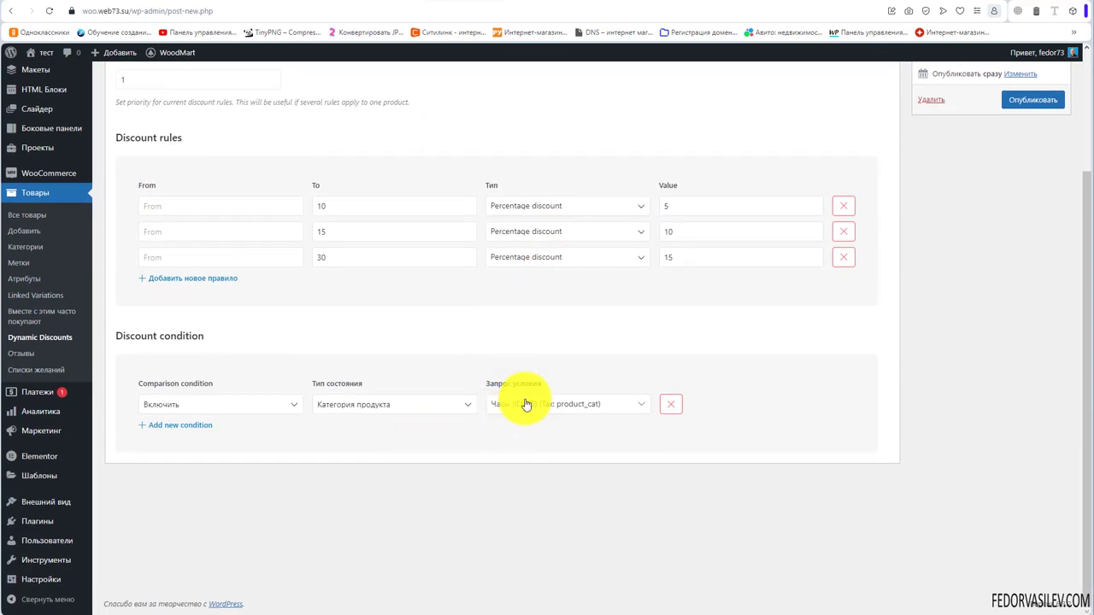
Return the discount condition to Все продукты, and try adding two extra conditions before removing them
{"action": "left_click", "coordinate": [411, 403]}
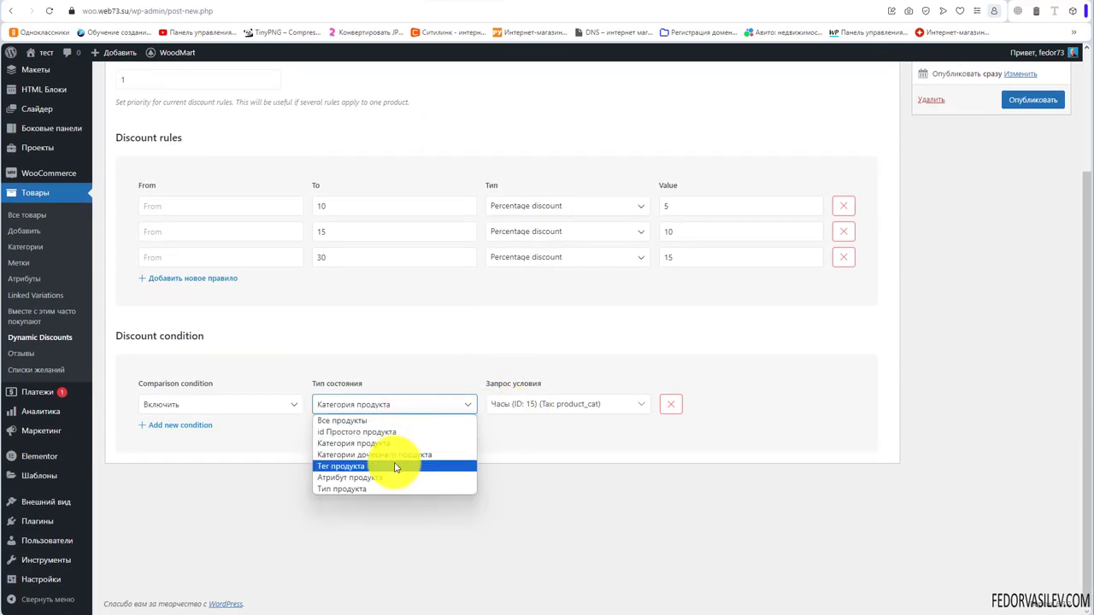
{"action": "left_click", "coordinate": [351, 420]}
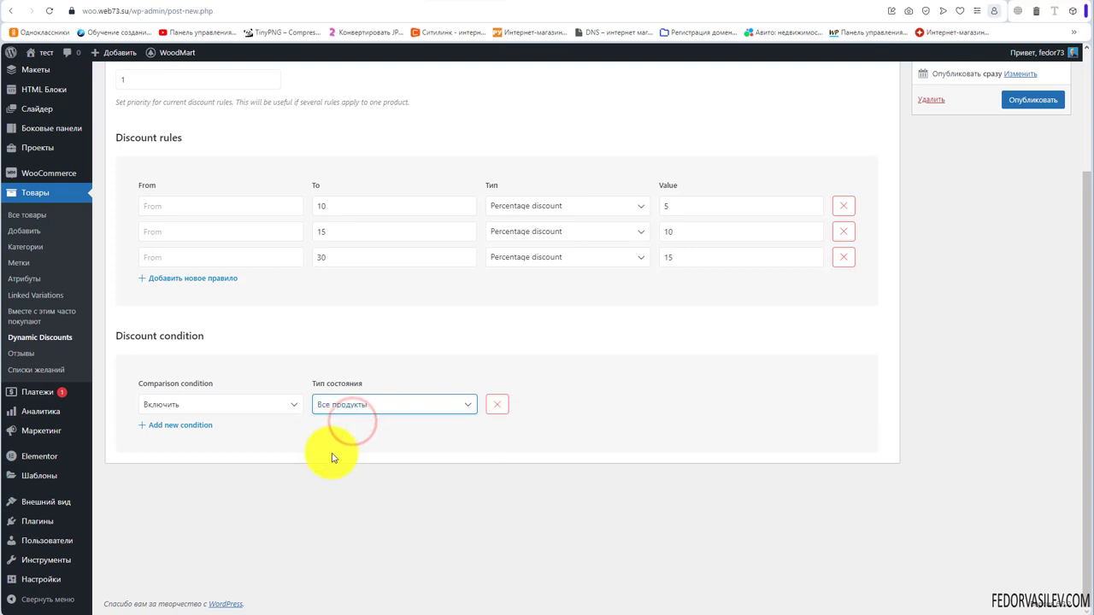
{"action": "left_click", "coordinate": [182, 425]}
{"action": "left_click", "coordinate": [144, 450]}
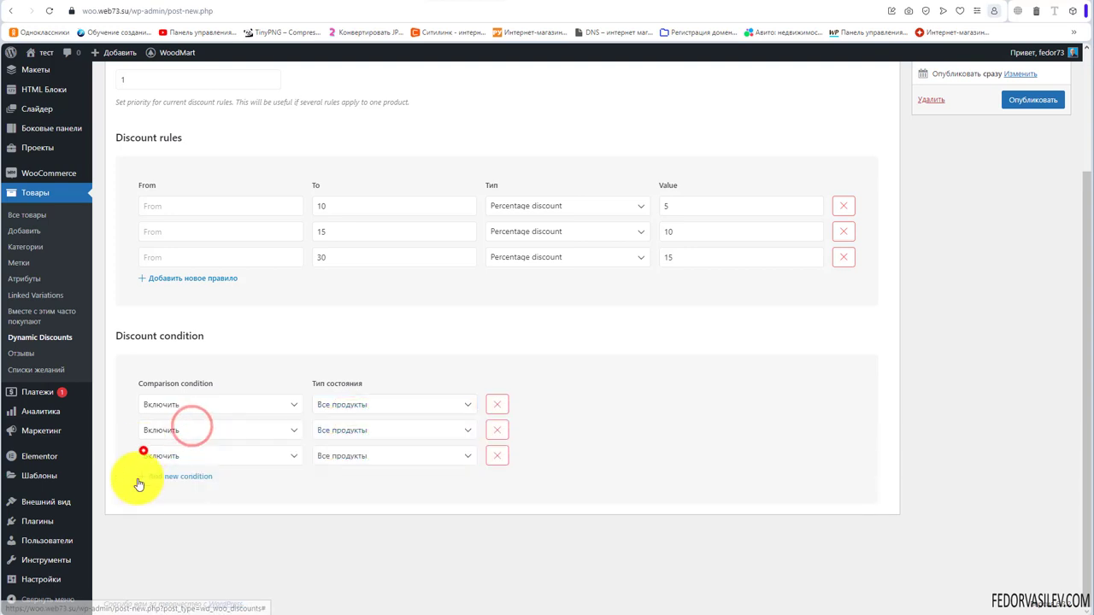
{"action": "left_click", "coordinate": [496, 454]}
{"action": "left_click", "coordinate": [496, 429]}
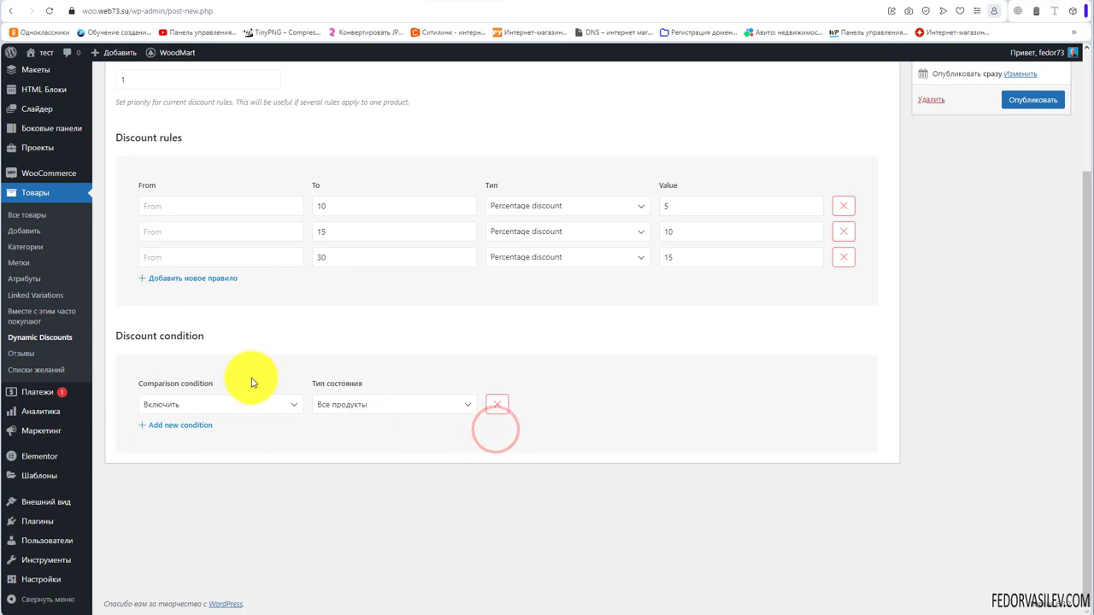
Try to publish the discount, and fill the From quantity of all three rules with 0
{"action": "scroll", "coordinate": [342, 393], "scroll_direction": "up", "scroll_amount": 2}
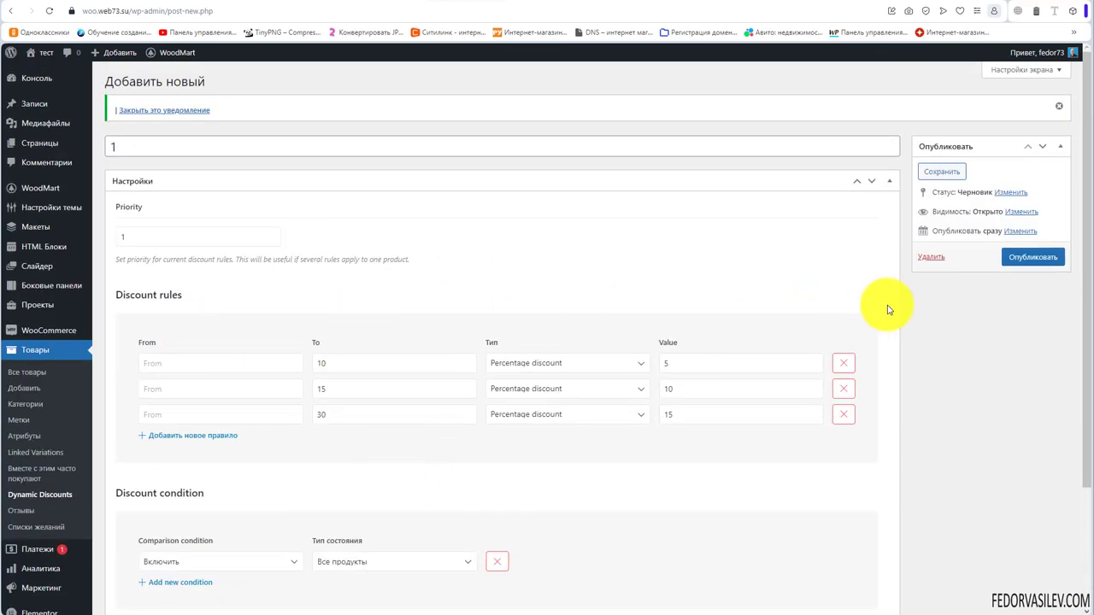
{"action": "left_click", "coordinate": [1025, 257]}
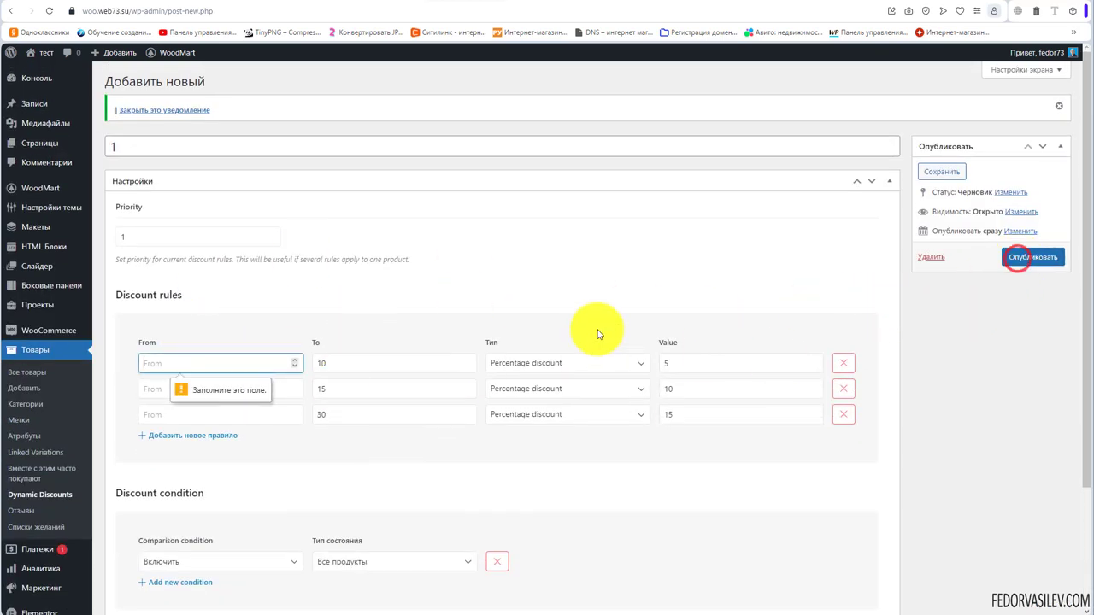
{"action": "type", "text": "0"}
{"action": "left_click", "coordinate": [162, 388]}
{"action": "type", "text": "0"}
{"action": "left_click", "coordinate": [166, 414]}
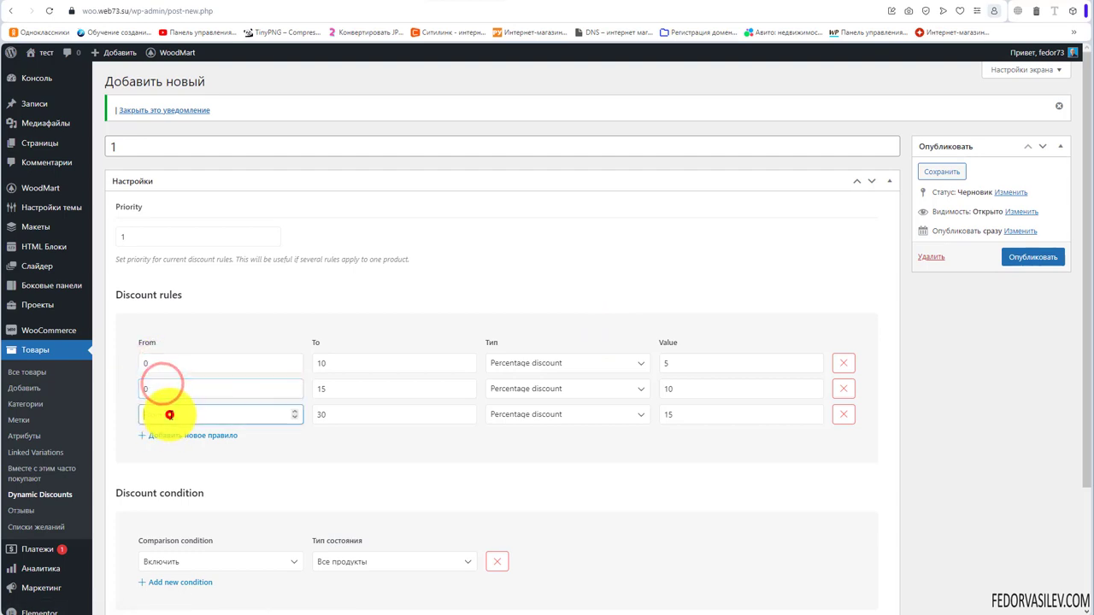
{"action": "type", "text": "0"}
Set the From quantities of the three discount rules to 9, 12 and 25, and publish the discount
{"action": "double_click", "coordinate": [142, 364]}
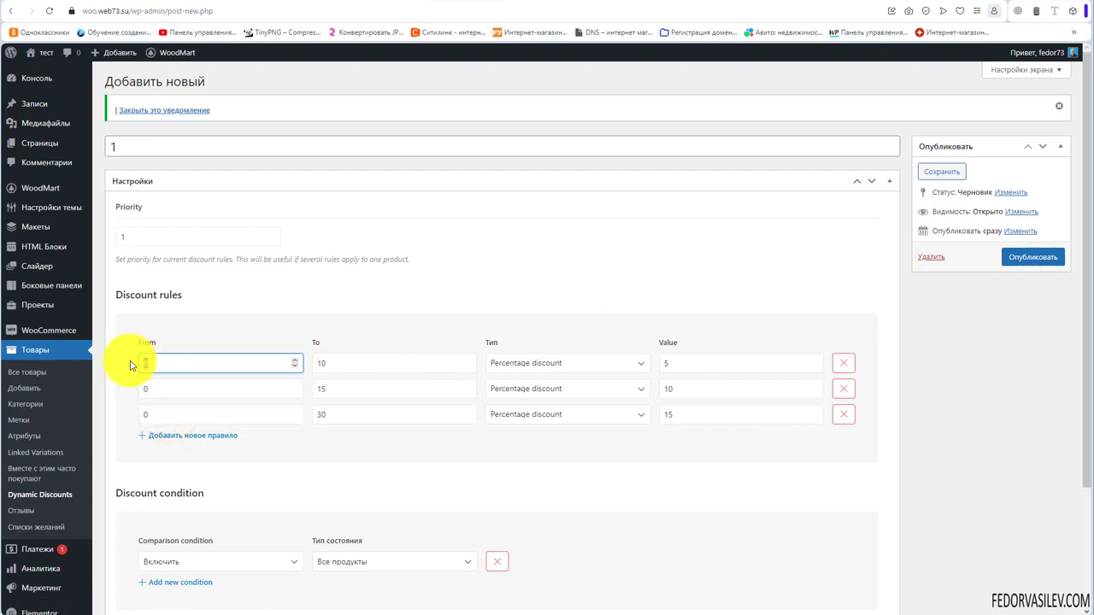
{"action": "type", "text": "9"}
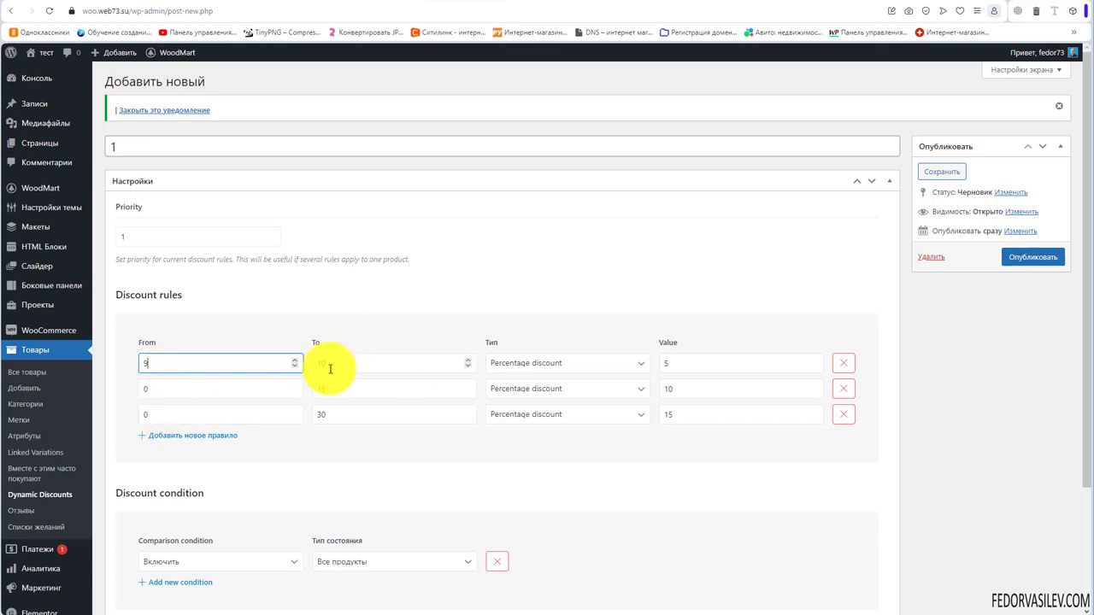
{"action": "left_click", "coordinate": [166, 414]}
{"action": "type", "text": "9"}
{"action": "left_click", "coordinate": [205, 389]}
{"action": "type", "text": "9"}
{"action": "double_click", "coordinate": [209, 389]}
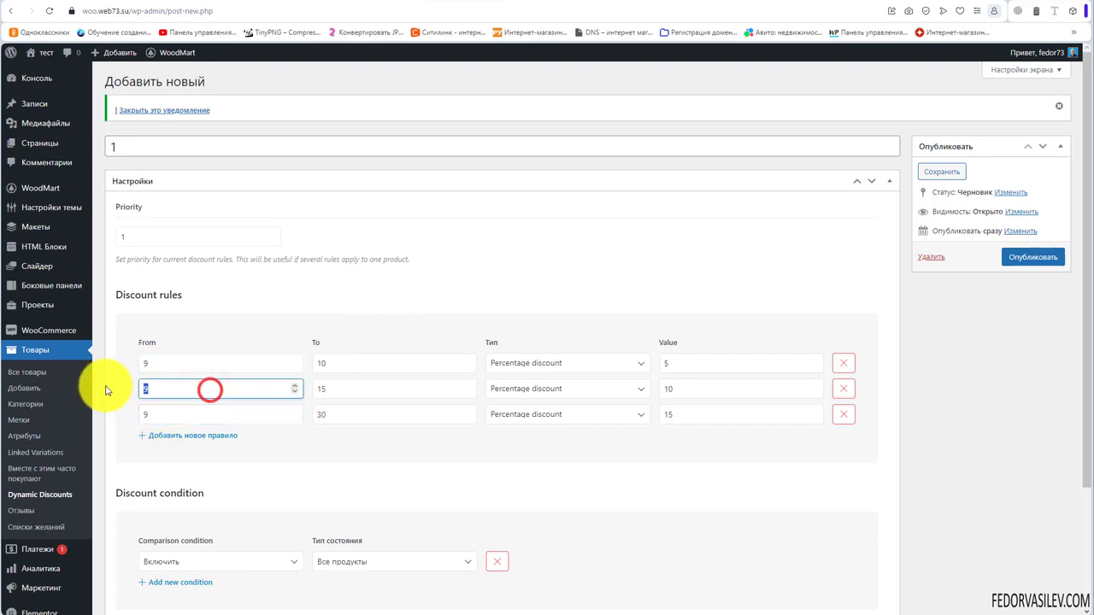
{"action": "type", "text": "12"}
{"action": "left_click", "coordinate": [157, 415]}
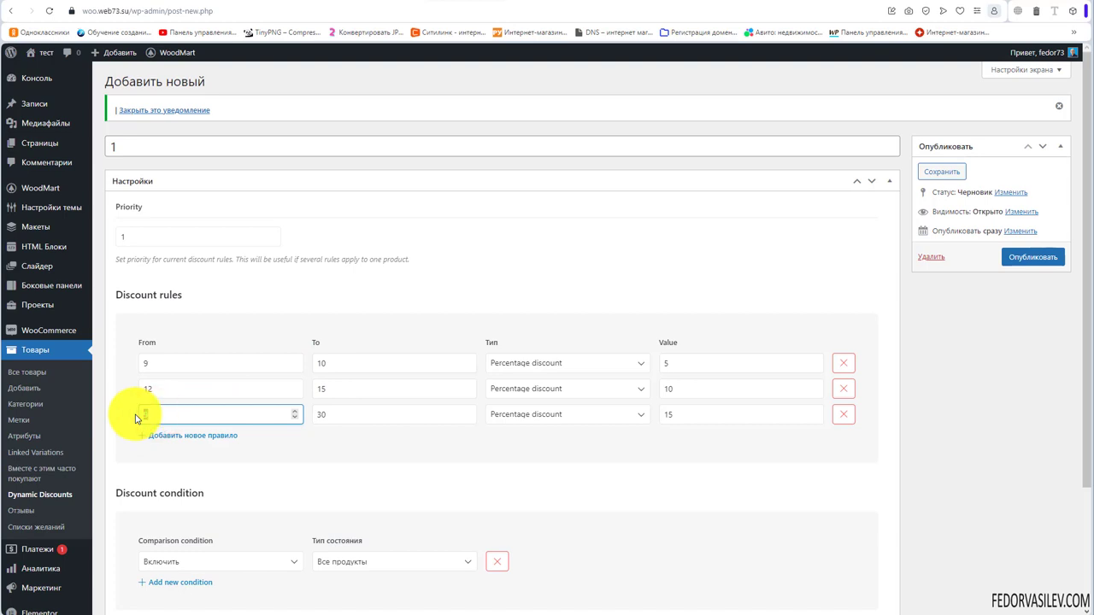
{"action": "type", "text": "25"}
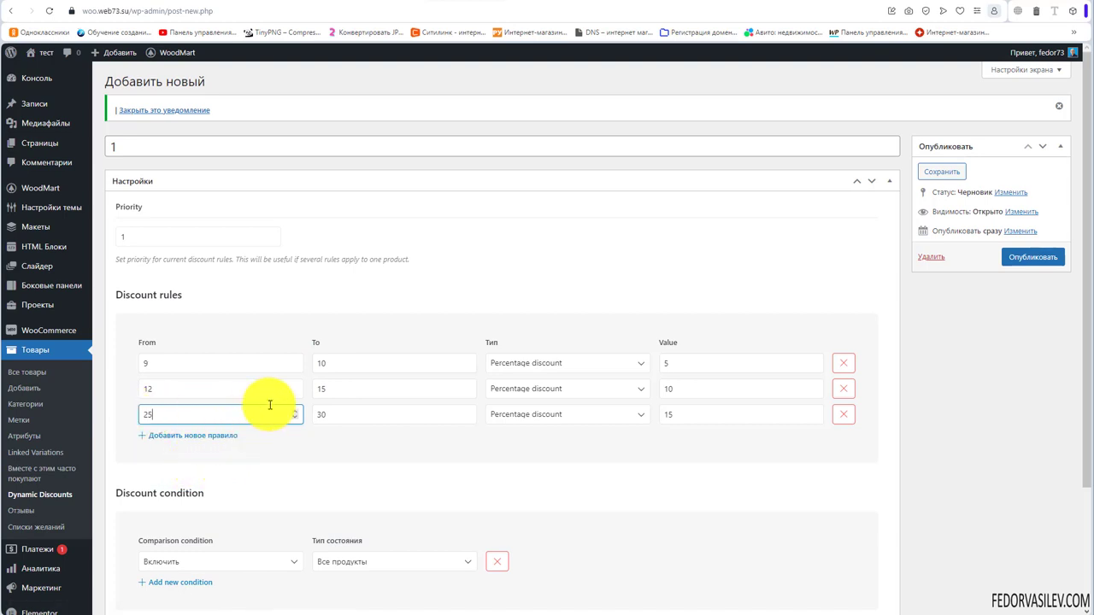
{"action": "left_click", "coordinate": [1011, 256]}
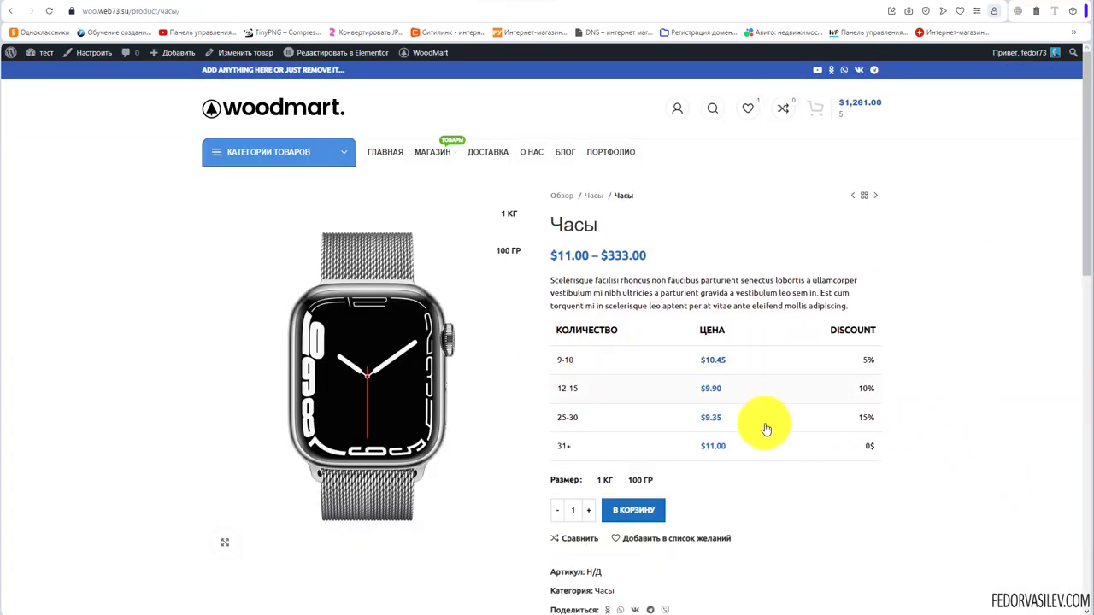
Check the discount table on the Часы product page in the developer tools' mobile device view, and close the developer tools
{"action": "scroll", "coordinate": [1008, 308], "scroll_direction": "down", "scroll_amount": 1}
{"action": "right_click", "coordinate": [976, 334]}
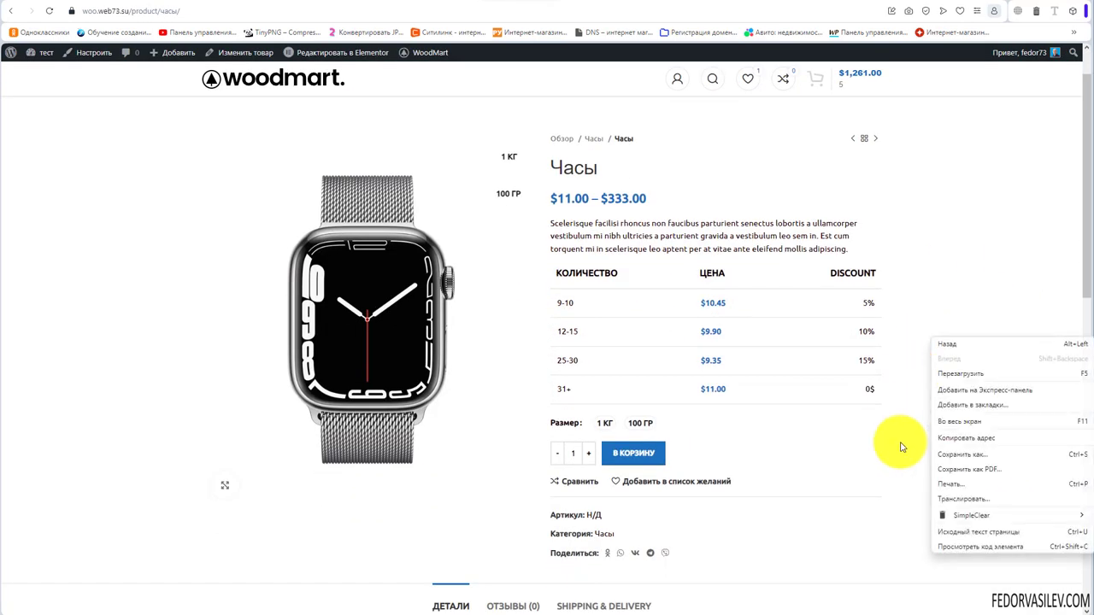
{"action": "left_click", "coordinate": [944, 551]}
{"action": "left_click", "coordinate": [745, 84]}
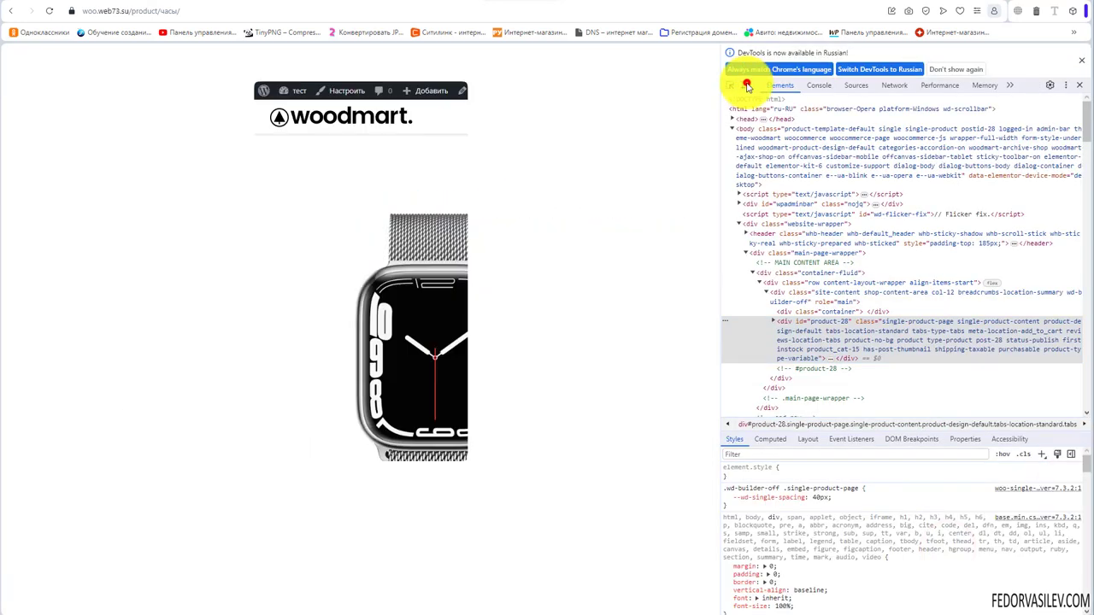
{"action": "scroll", "coordinate": [344, 208], "scroll_direction": "down", "scroll_amount": 10}
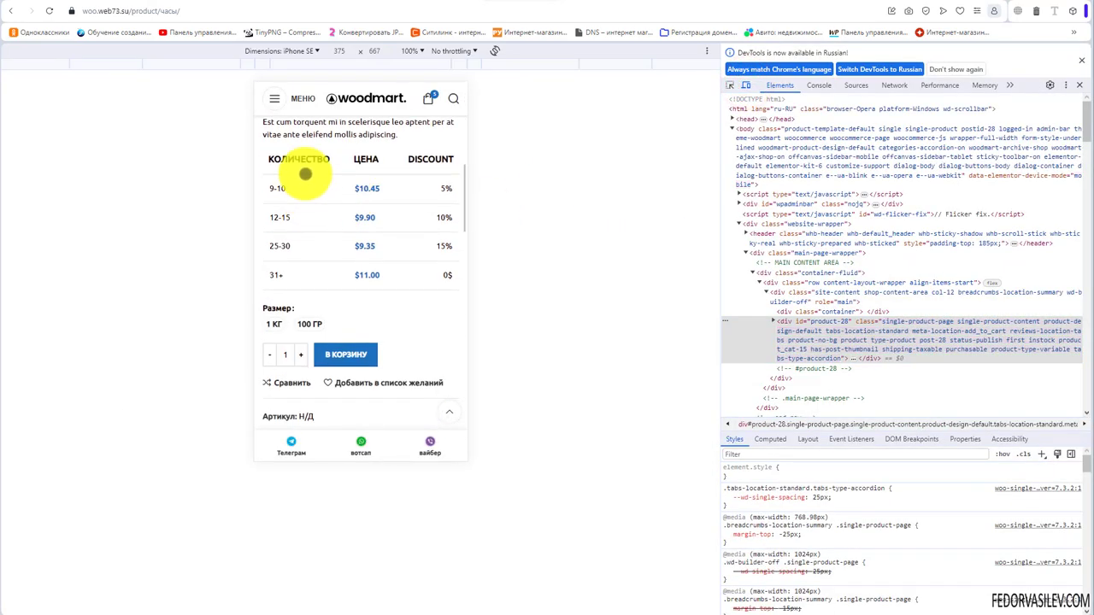
{"action": "left_click", "coordinate": [1079, 84]}
Raise the Часы order quantity through 5 and 15 to 26, one value for each stage of the discount table walkthrough
{"action": "left_click", "coordinate": [584, 398]}
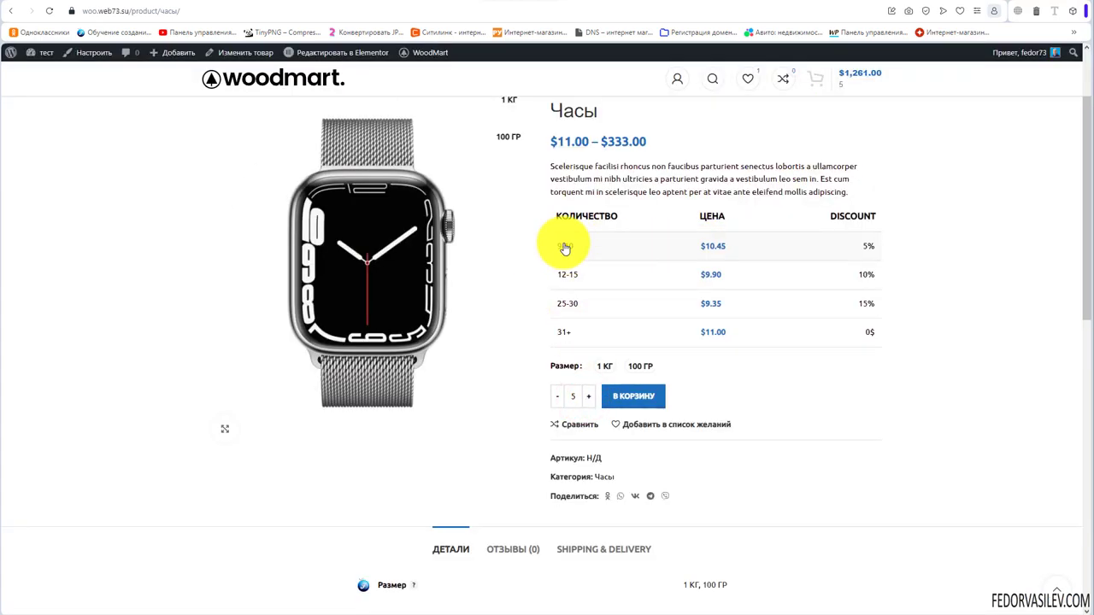
{"action": "left_click", "coordinate": [586, 399]}
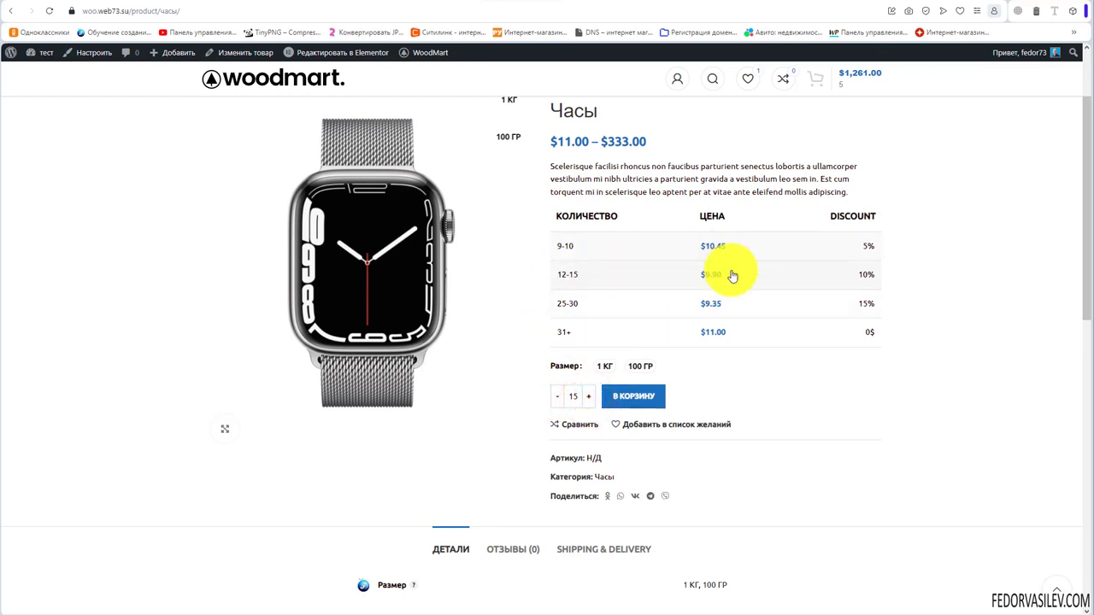
{"action": "left_click", "coordinate": [586, 398]}
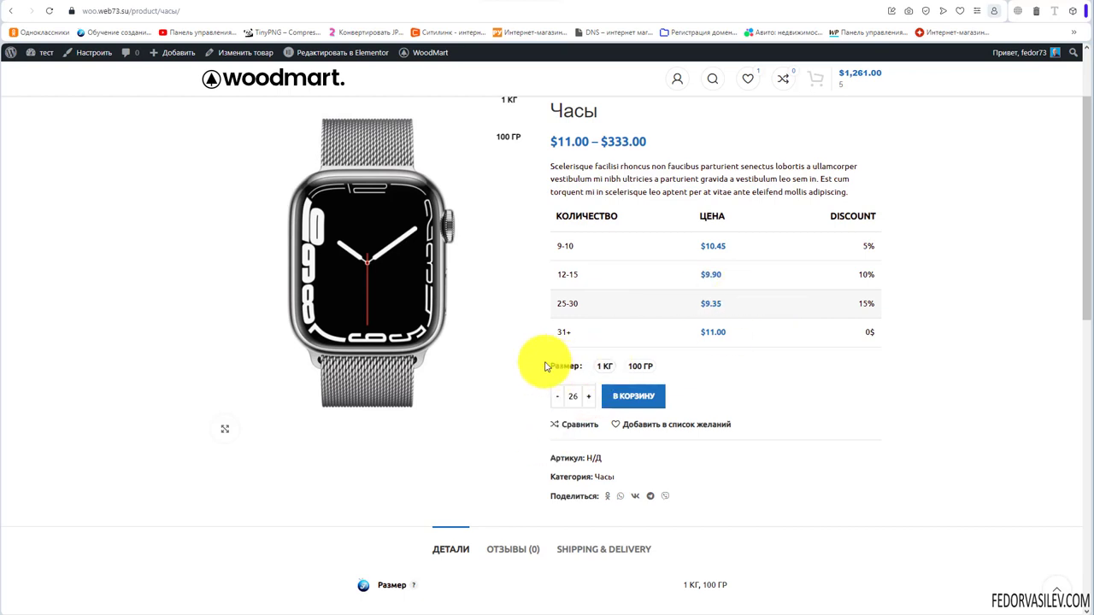
{"action": "key", "text": "F5"}
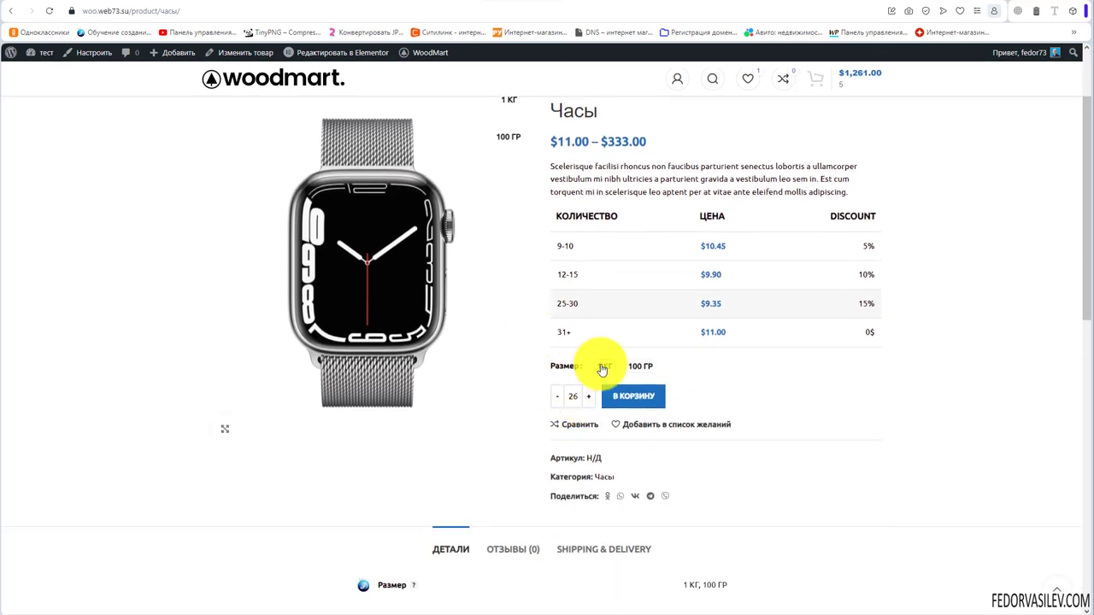
Compare the discount table prices for the 1 КГ and 100 ГР sizes, ending with 1 КГ selected
{"action": "left_click", "coordinate": [602, 367]}
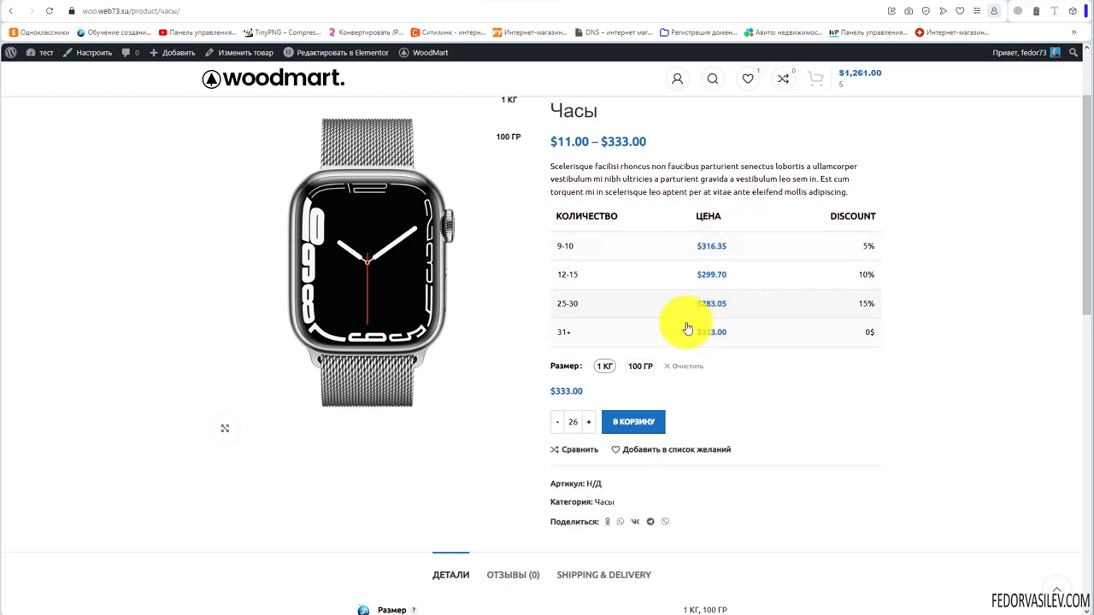
{"action": "left_click", "coordinate": [637, 366]}
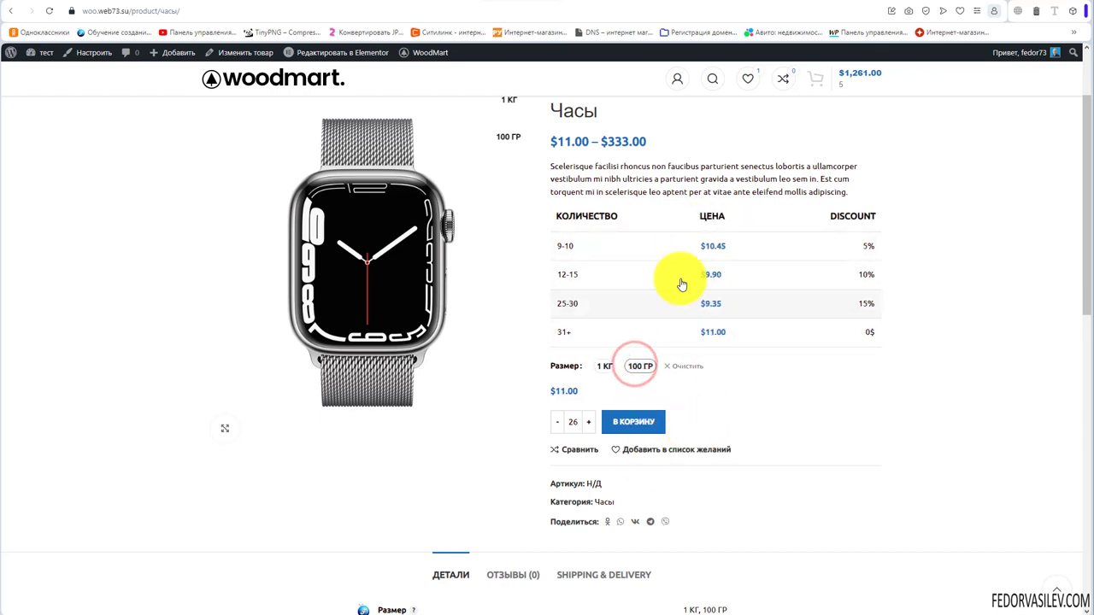
{"action": "left_click", "coordinate": [603, 366]}
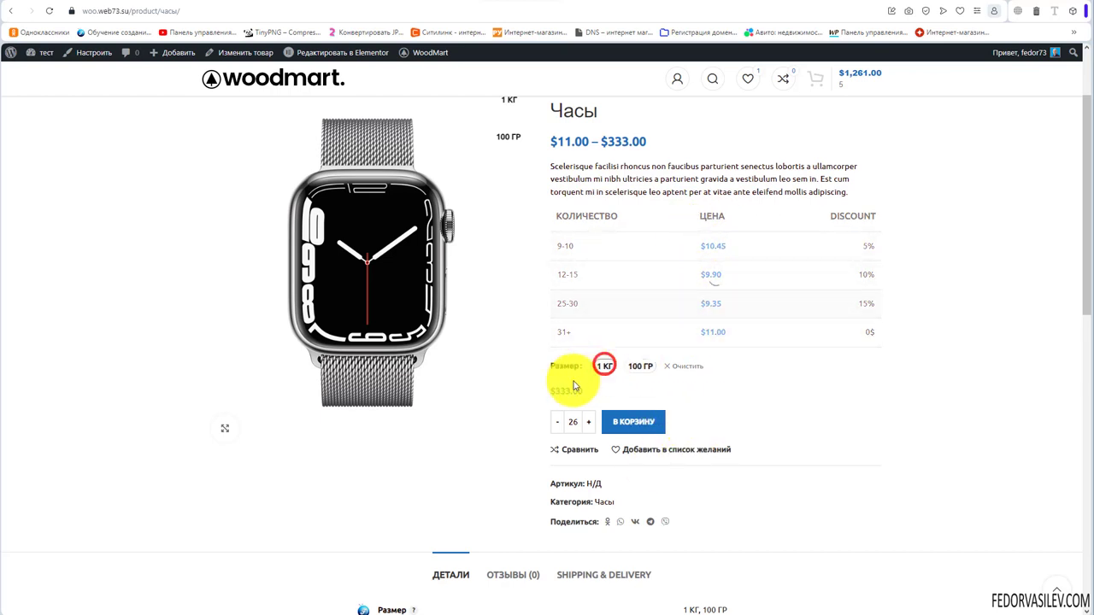